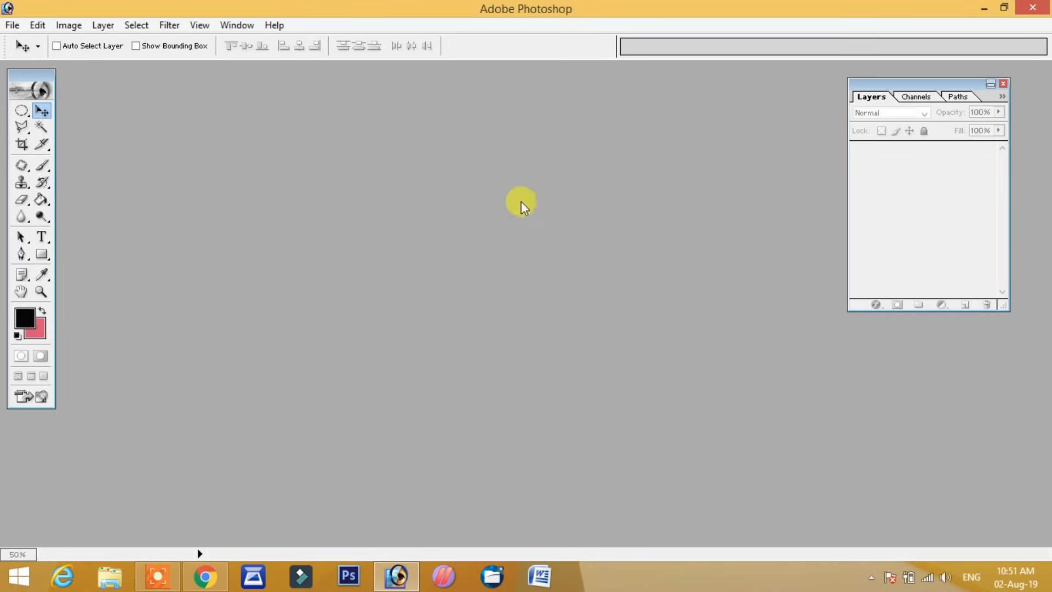
- Open the YesBrain JPEG image from the Desktop
{"action": "double_click", "coordinate": [455, 197]}
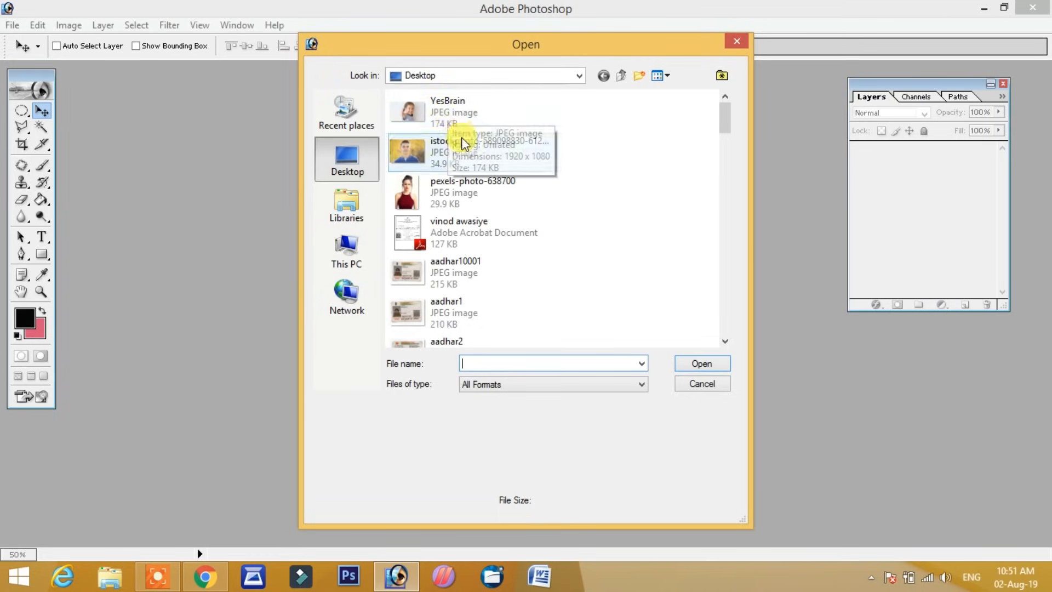
{"action": "left_click", "coordinate": [442, 120]}
{"action": "left_click", "coordinate": [691, 369]}
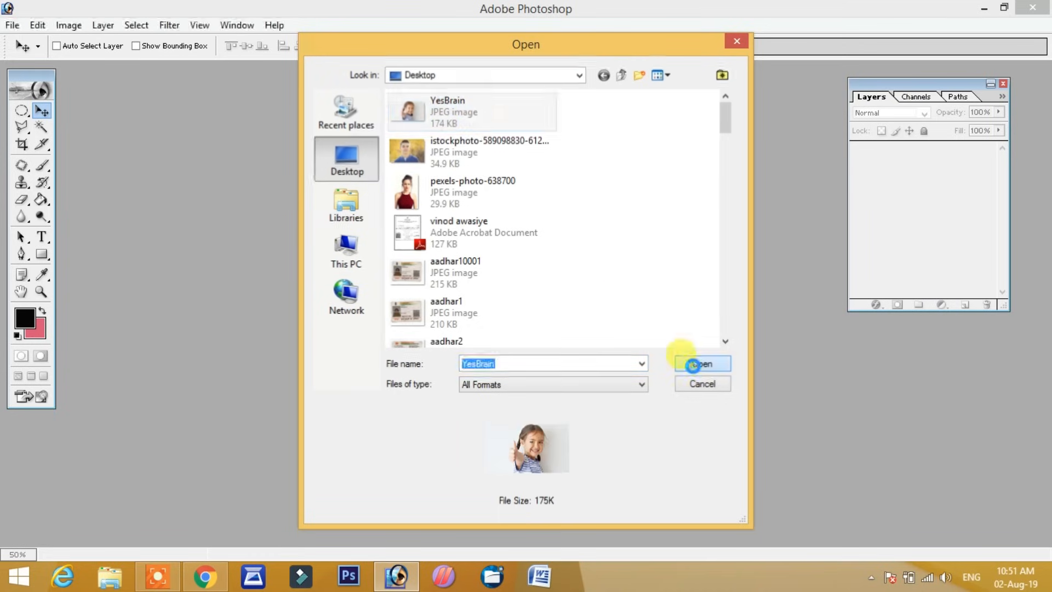
{"action": "mouse_move", "coordinate": [351, 83]}
{"action": "left_mouse_down"}
{"action": "mouse_move", "coordinate": [376, 90]}
{"action": "mouse_move", "coordinate": [350, 87]}
{"action": "left_mouse_up"}
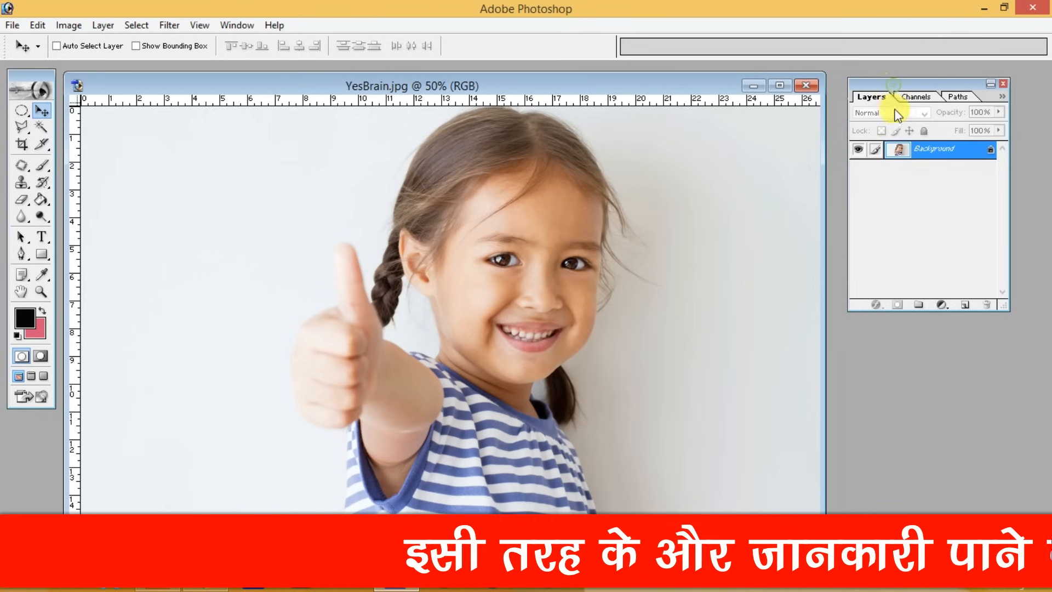
- Hide the Layers palette, show it again and reposition it beside the image window
{"action": "left_click_drag", "start_coordinate": [887, 94], "coordinate": [884, 88]}
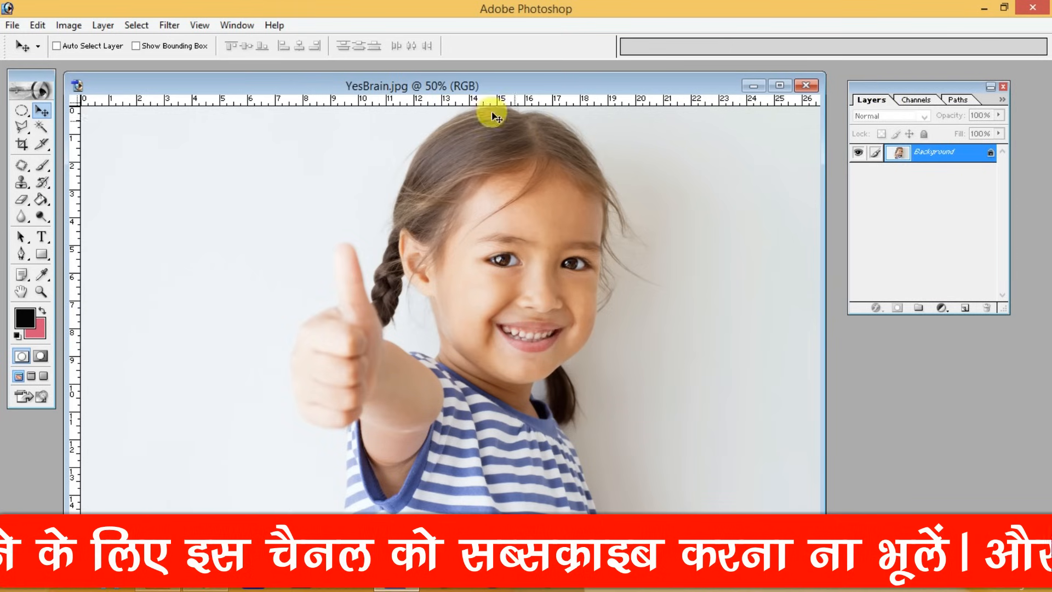
{"action": "left_click", "coordinate": [235, 28]}
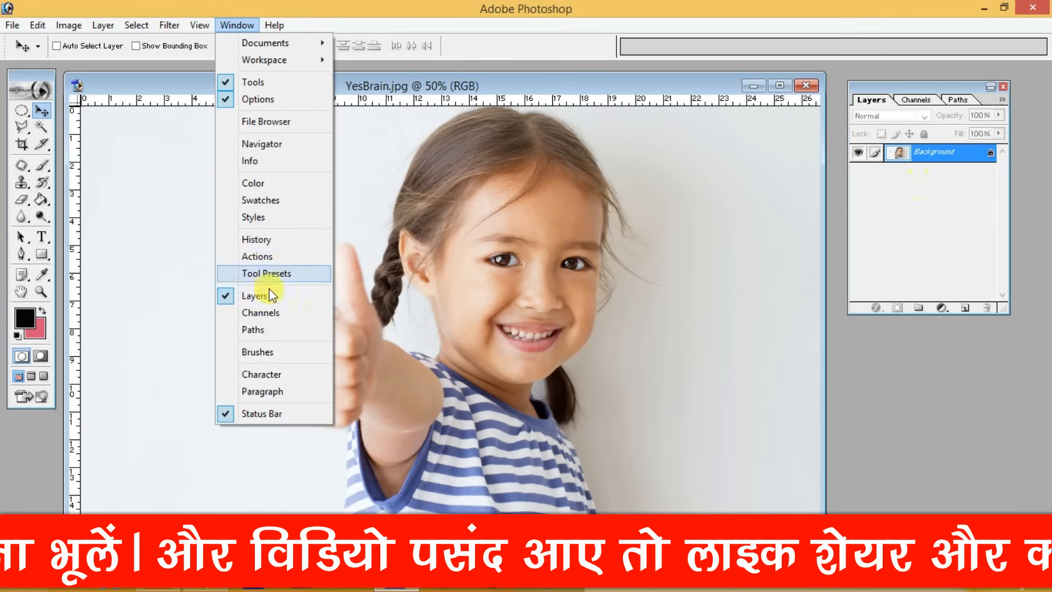
{"action": "left_click", "coordinate": [238, 296]}
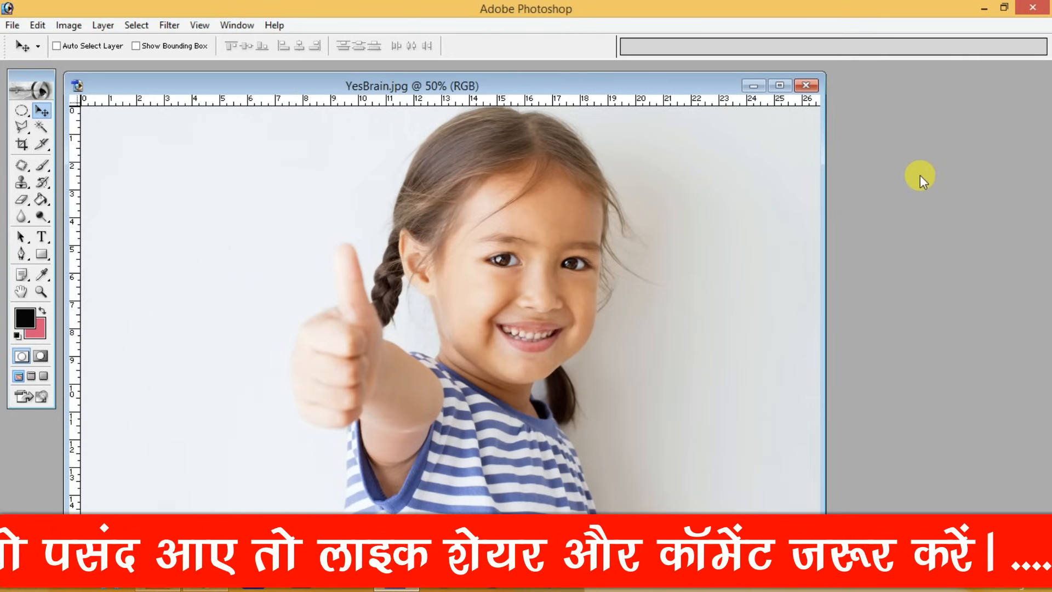
{"action": "left_click", "coordinate": [233, 25]}
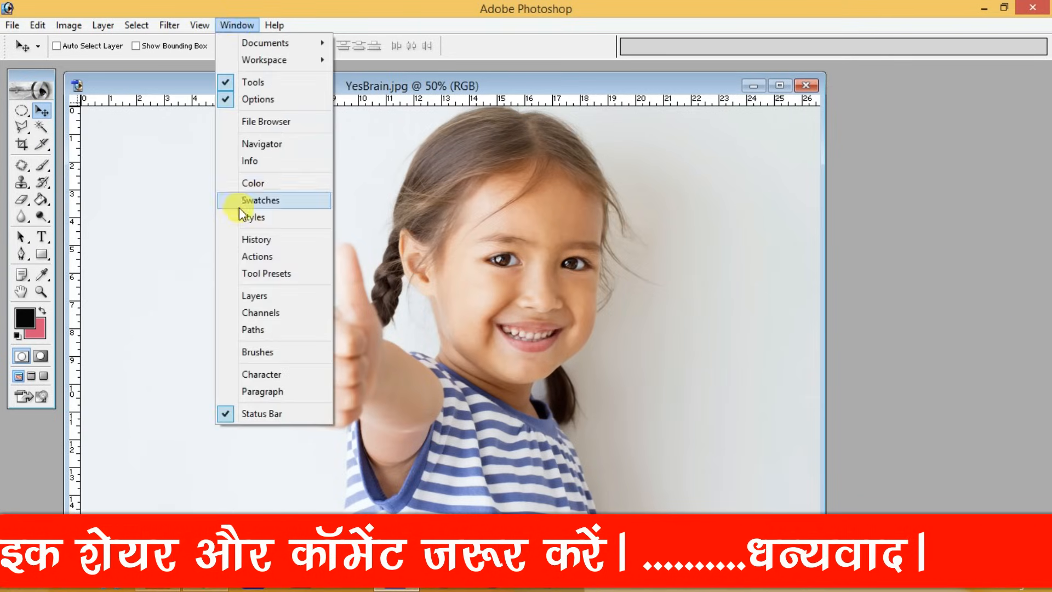
{"action": "left_click", "coordinate": [251, 296]}
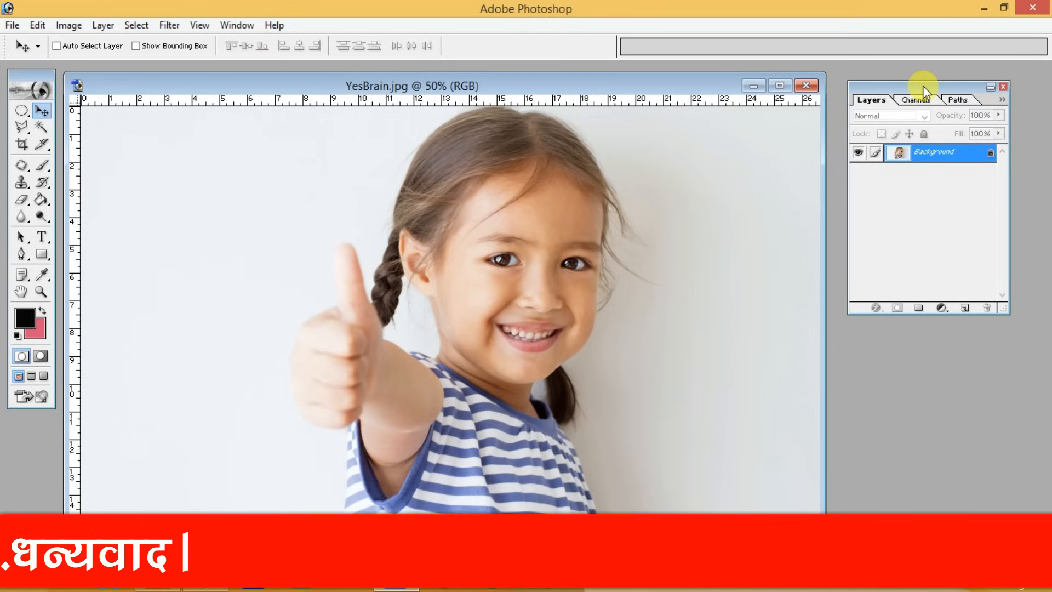
{"action": "left_click_drag", "start_coordinate": [918, 90], "coordinate": [928, 95]}
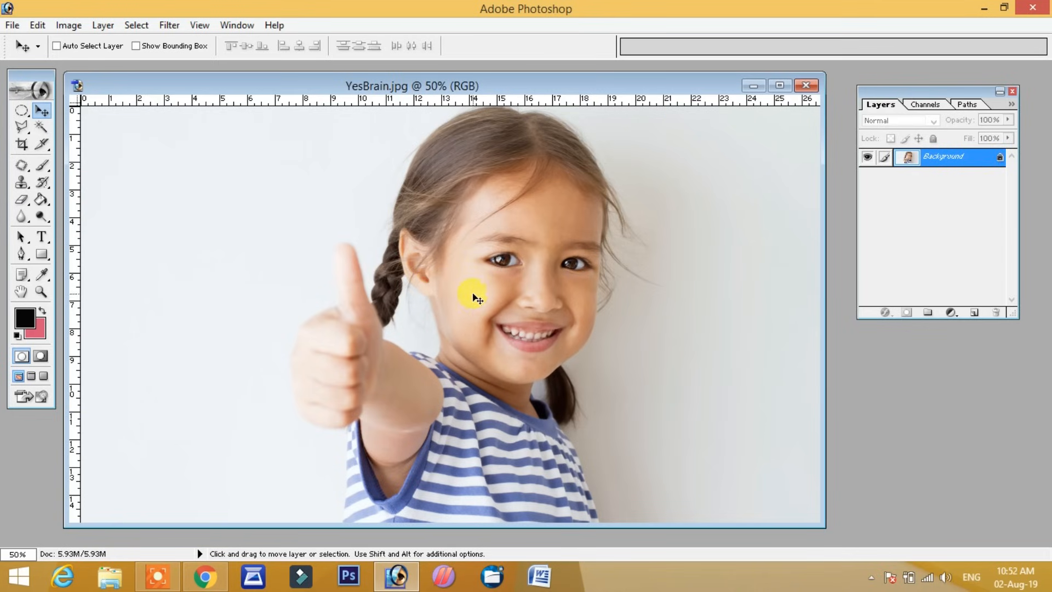
- Try to move the locked Background layer of the YesBrain image with the Move tool
{"action": "left_click", "coordinate": [366, 244]}
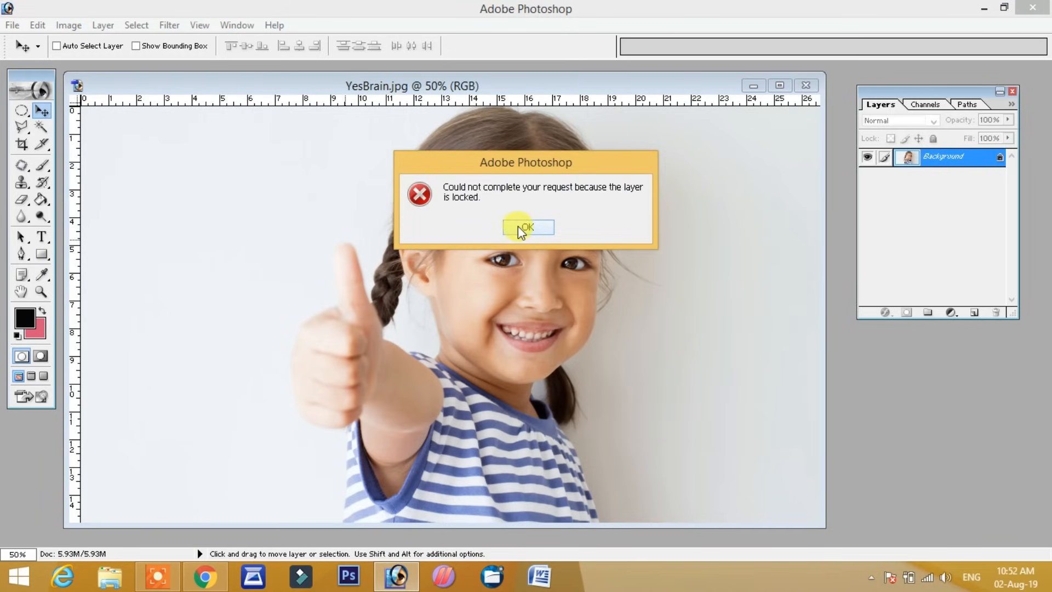
{"action": "left_click", "coordinate": [518, 226]}
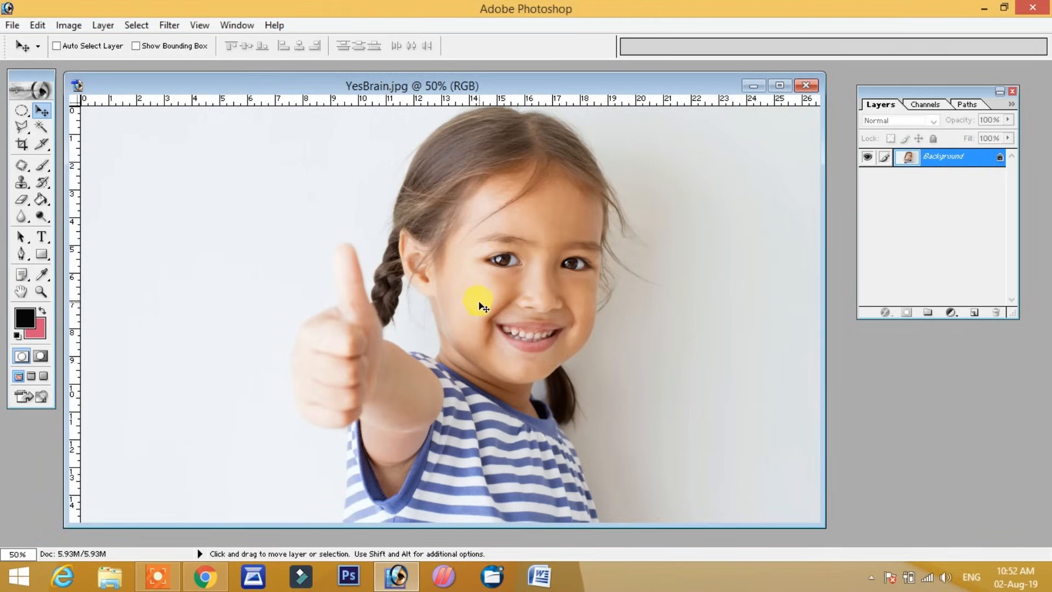
{"action": "left_click_drag", "start_coordinate": [482, 305], "coordinate": [611, 225]}
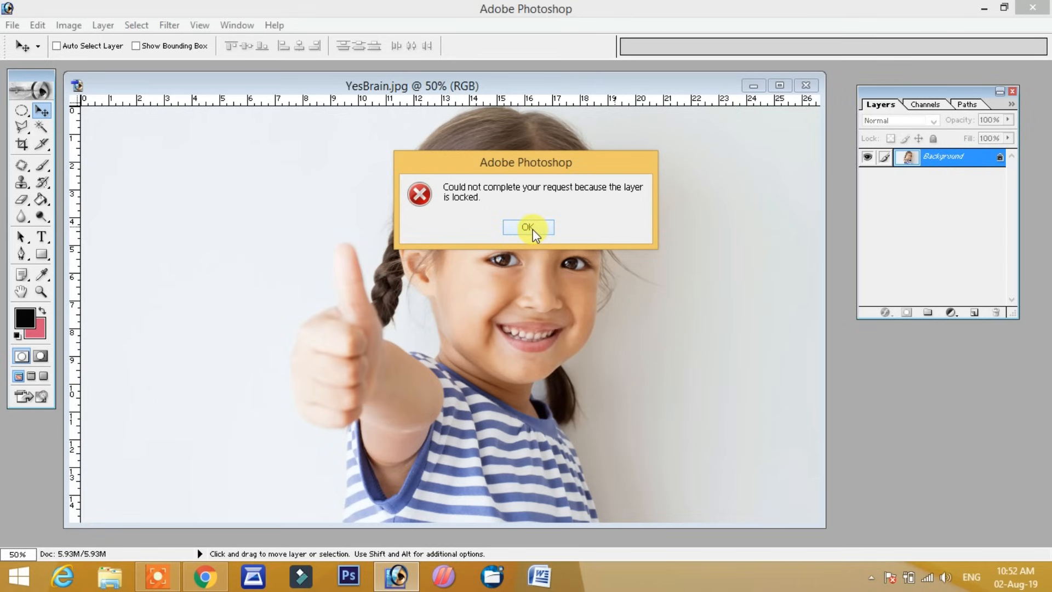
{"action": "left_click", "coordinate": [532, 230]}
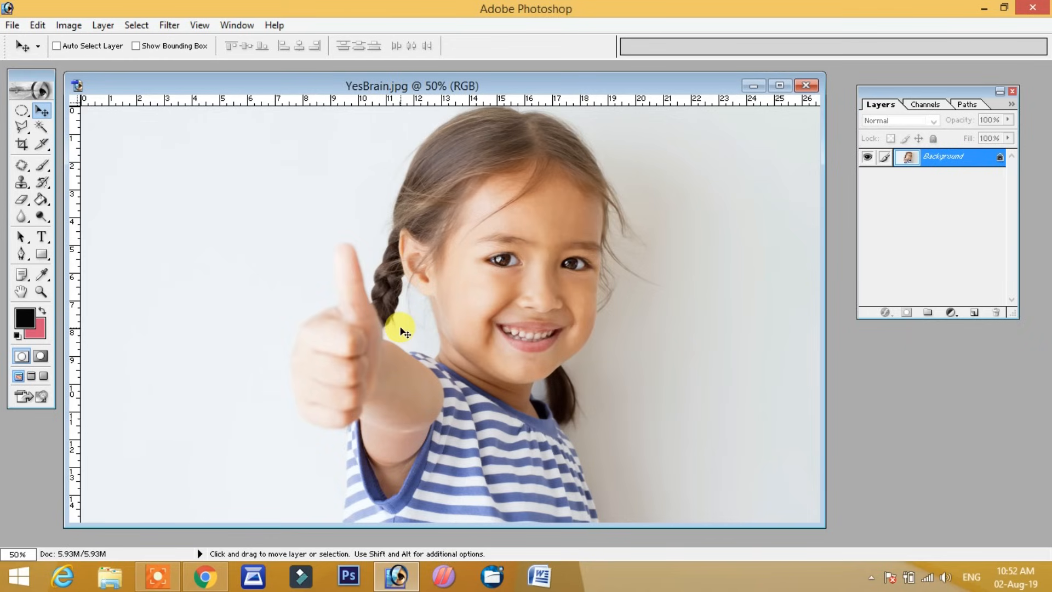
- Shrink the YesBrain document window around the image at about 34.2% zoom and reposition it in the workspace
{"action": "scroll", "coordinate": [403, 330], "scroll_direction": "down", "scroll_amount": 1}
{"action": "scroll", "coordinate": [599, 334], "scroll_direction": "down", "scroll_amount": 1}
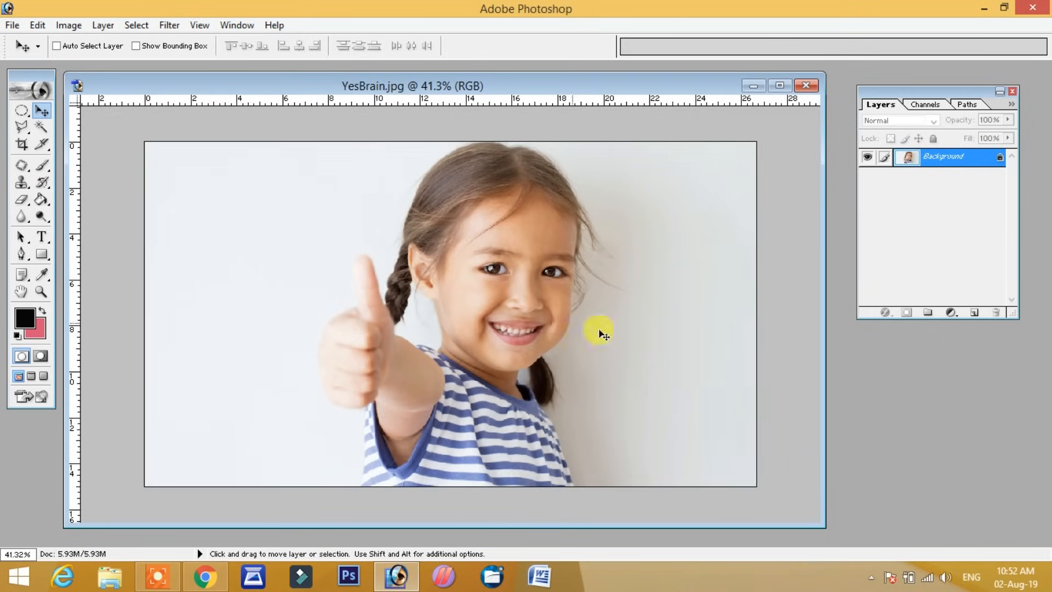
{"action": "scroll", "coordinate": [701, 426], "scroll_direction": "up", "scroll_amount": 1}
{"action": "scroll", "coordinate": [538, 298], "scroll_direction": "down", "scroll_amount": 3}
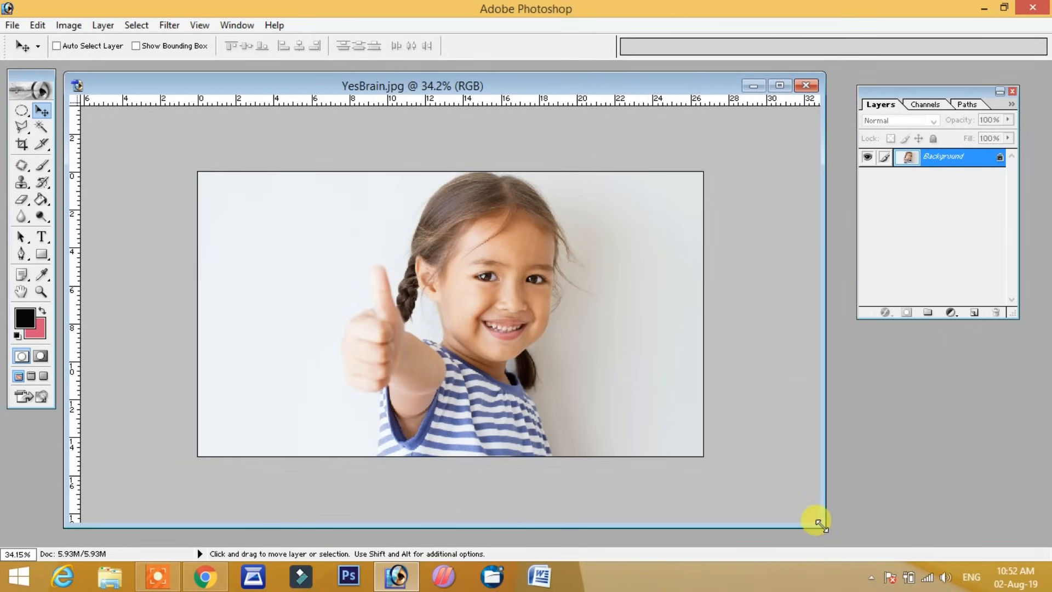
{"action": "left_click_drag", "start_coordinate": [815, 521], "coordinate": [650, 444]}
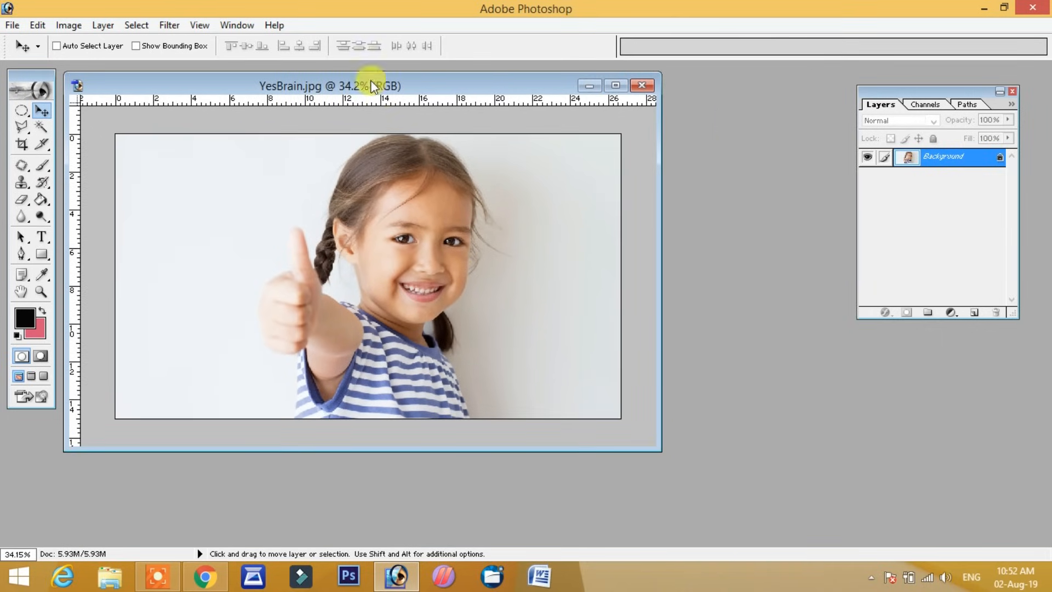
{"action": "left_click_drag", "start_coordinate": [376, 84], "coordinate": [426, 93]}
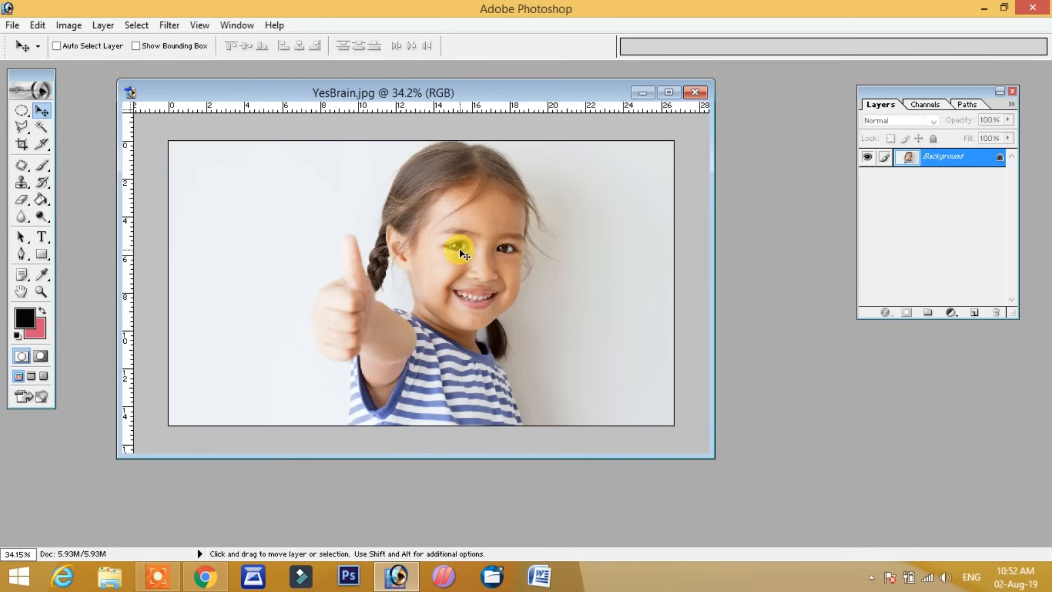
- Add a new layer and place the text "Girl" in 48 pt Arial beside the girl's raised hand
{"action": "left_click", "coordinate": [974, 313]}
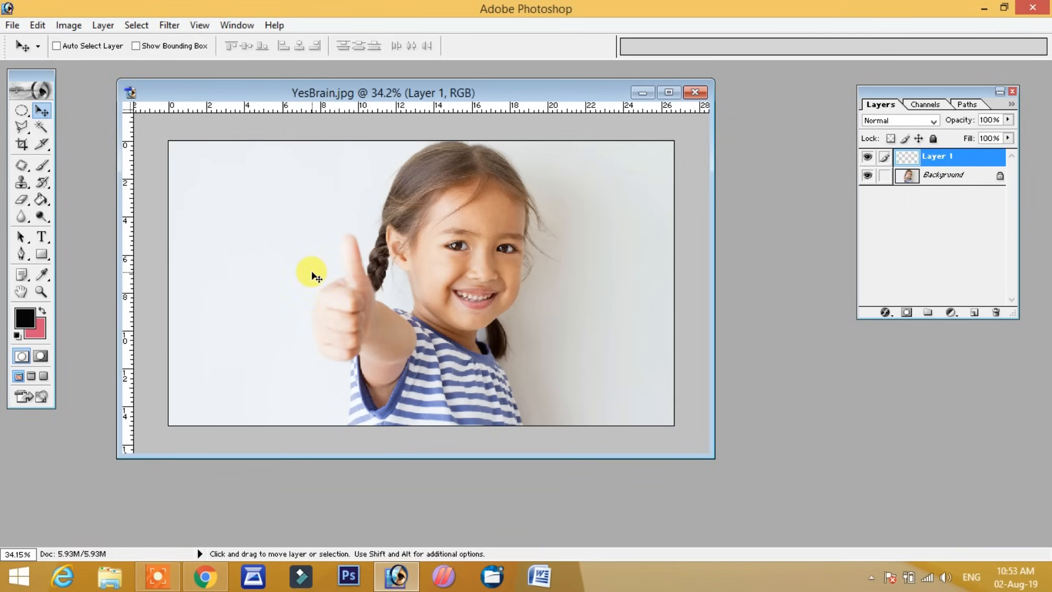
{"action": "left_click", "coordinate": [42, 237]}
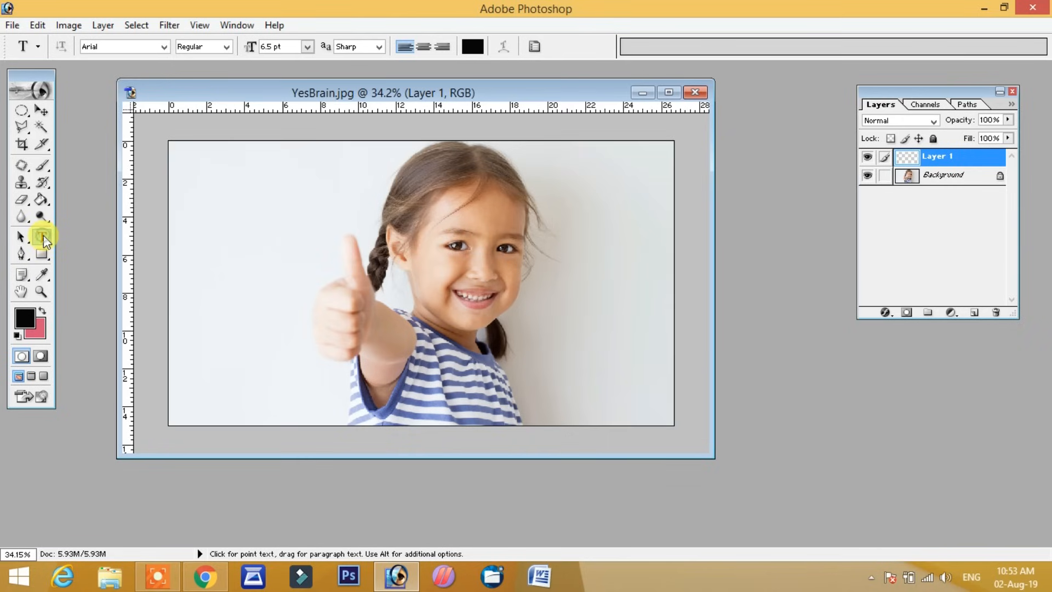
{"action": "left_click", "coordinate": [284, 295]}
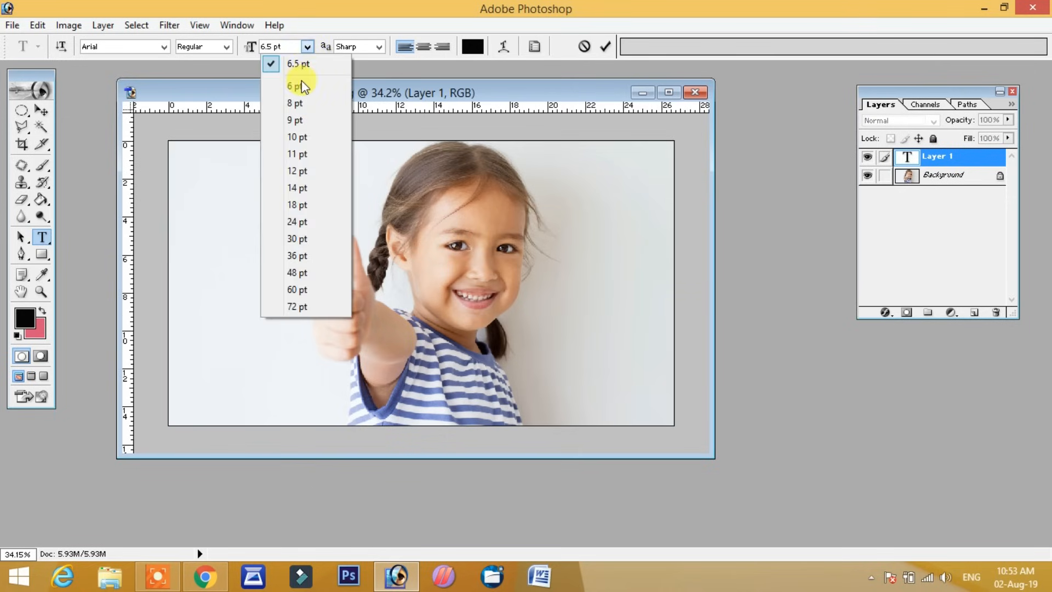
{"action": "left_click", "coordinate": [296, 256]}
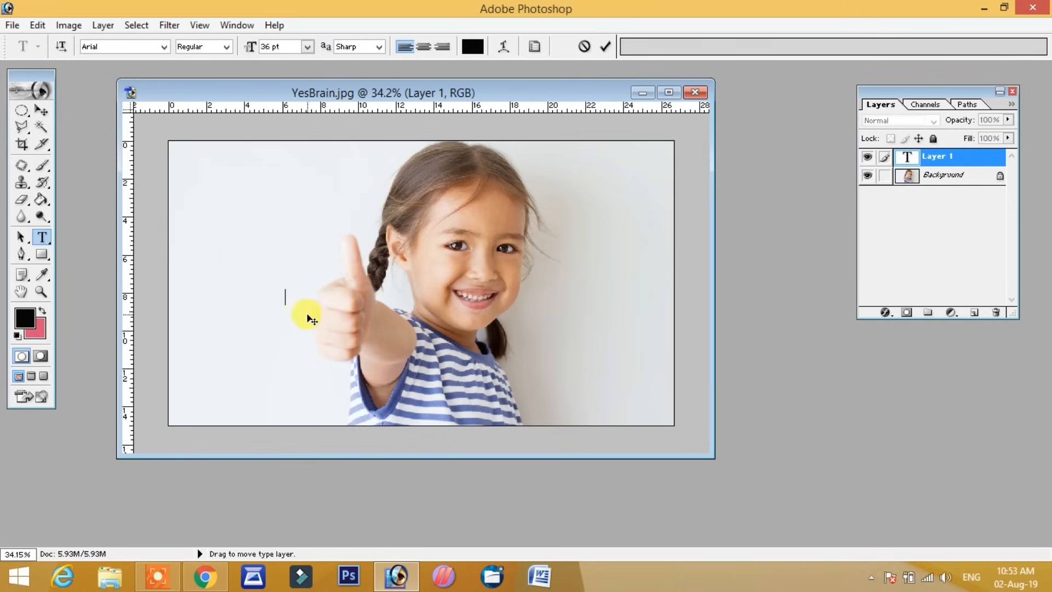
{"action": "left_click", "coordinate": [309, 47]}
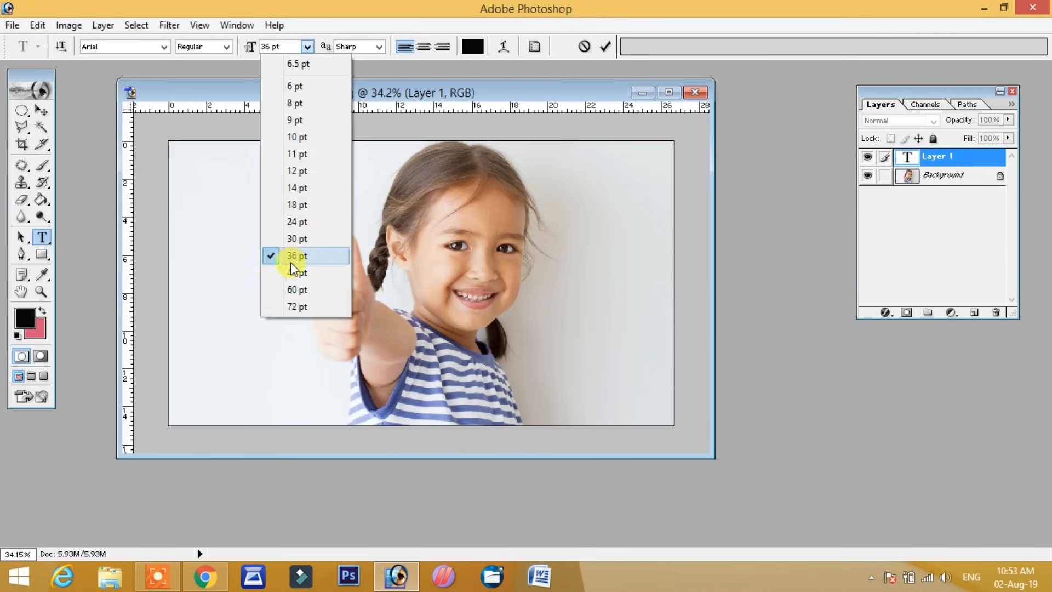
{"action": "left_click", "coordinate": [288, 279]}
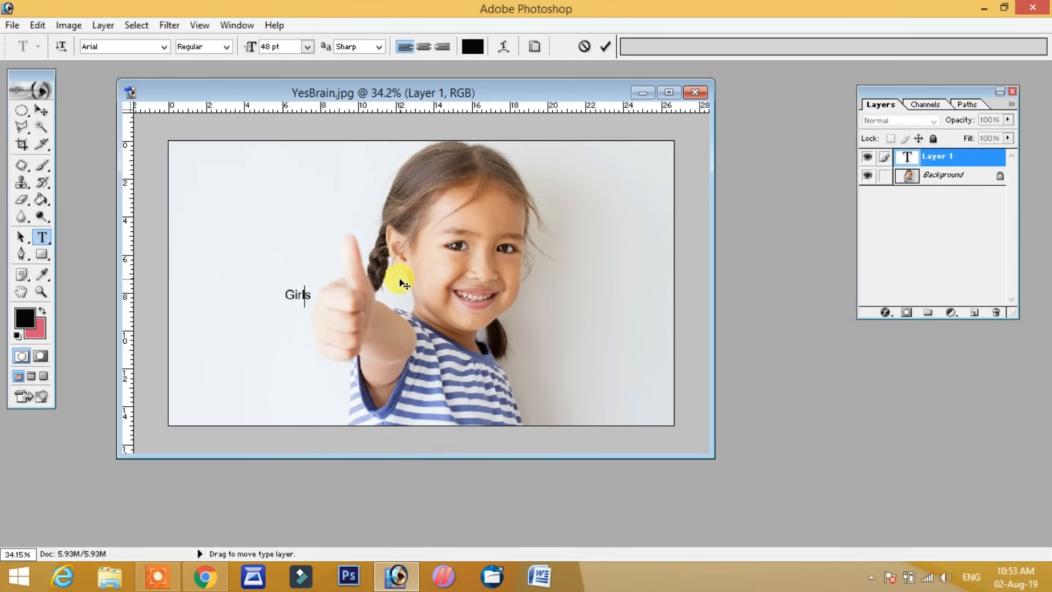
{"action": "left_click", "coordinate": [43, 113]}
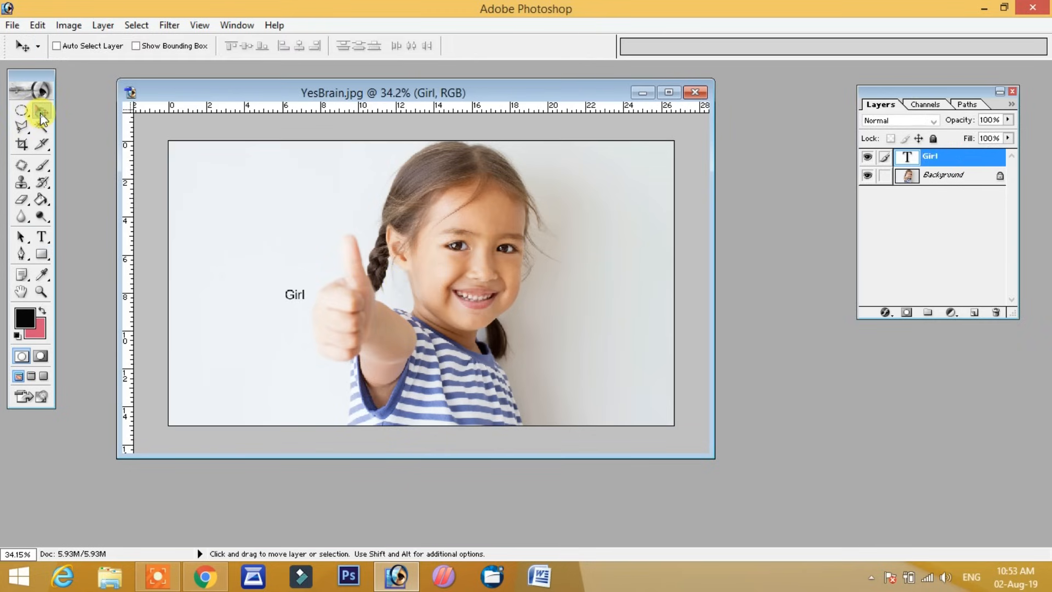
- Enlarge the Girl text layer with Free Transform and place it over the girl's striped shirt
{"action": "right_click", "coordinate": [293, 298]}
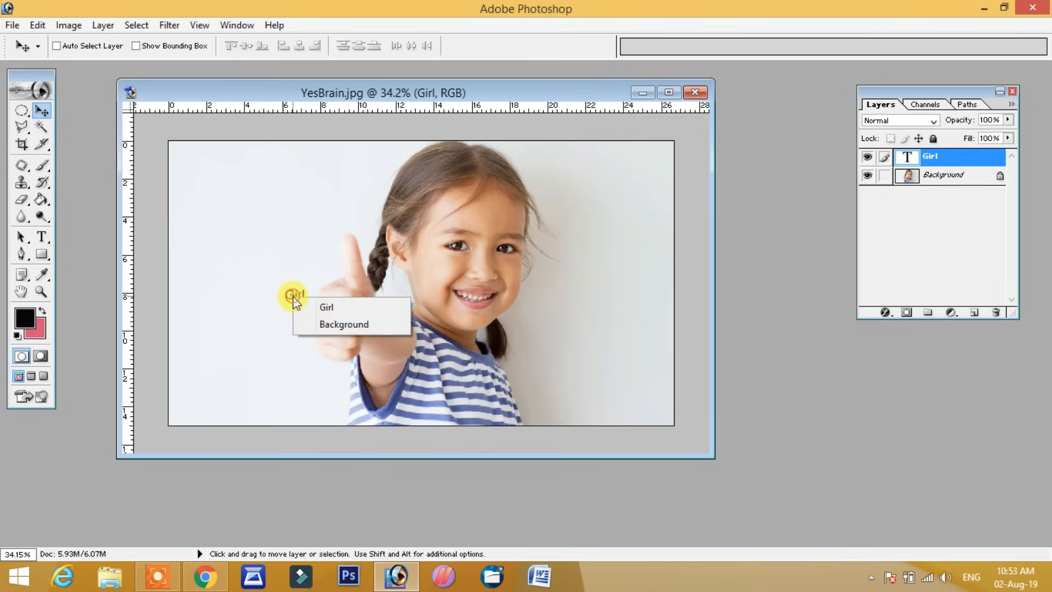
{"action": "left_click", "coordinate": [326, 308]}
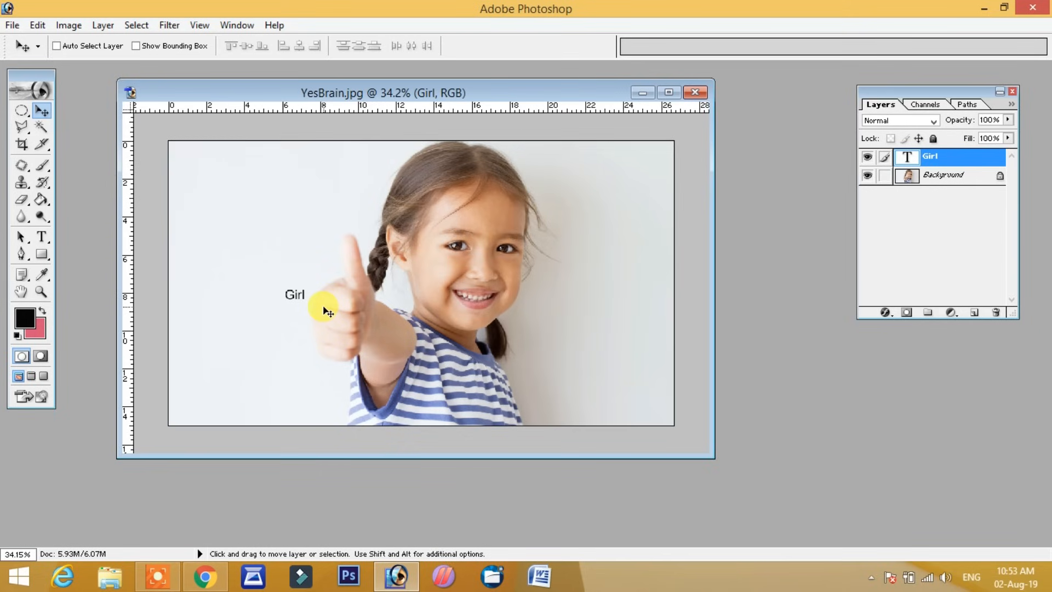
{"action": "key", "text": "ctrl+t"}
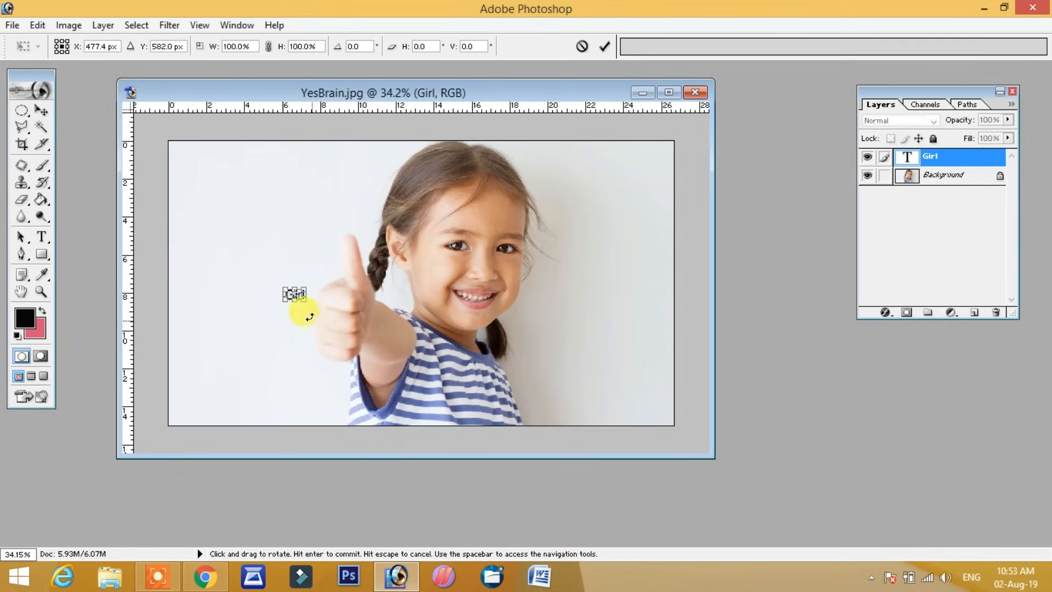
{"action": "left_click_drag", "start_coordinate": [302, 300], "coordinate": [467, 386]}
{"action": "key", "text": "Return"}
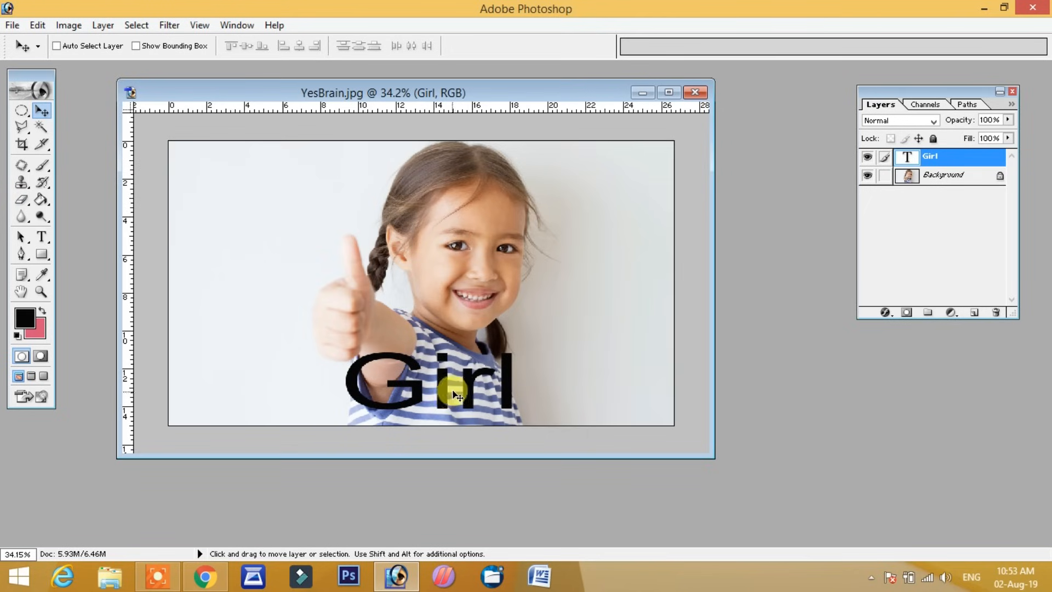
{"action": "left_click_drag", "start_coordinate": [466, 391], "coordinate": [466, 386]}
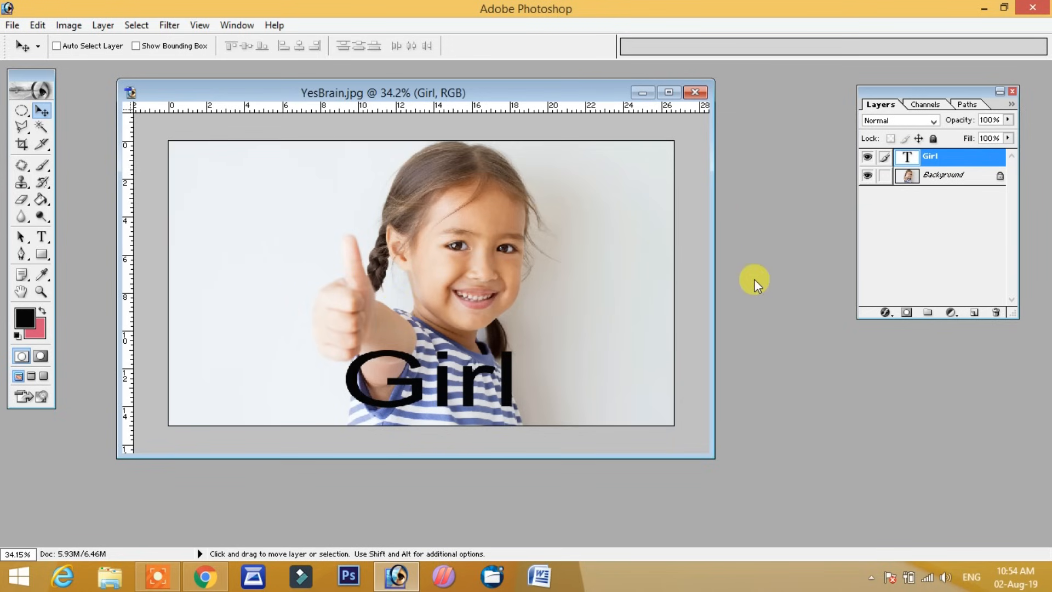
{"action": "double_click", "coordinate": [775, 224]}
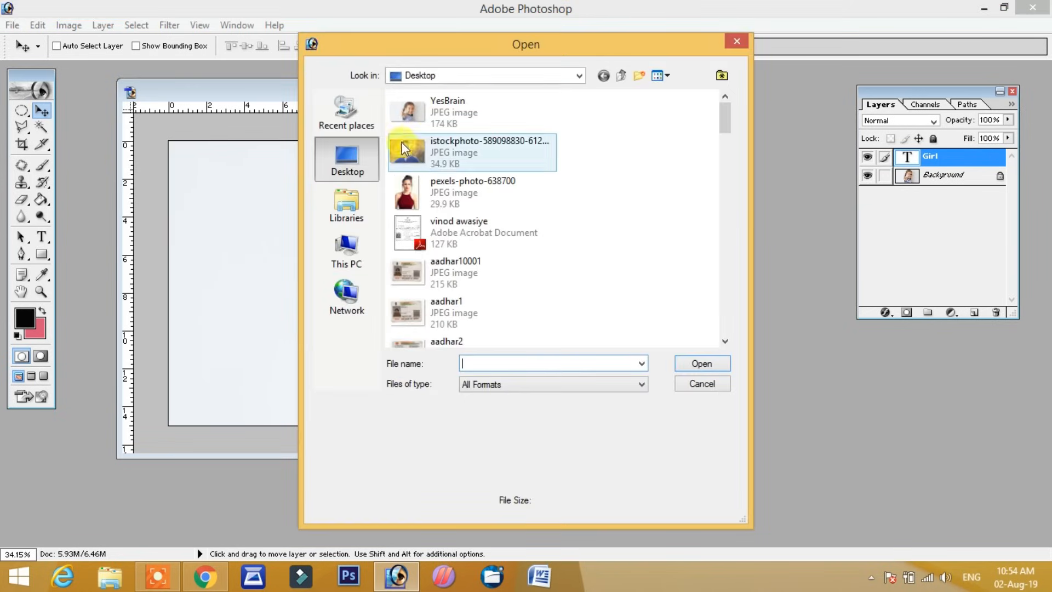
{"action": "left_click", "coordinate": [449, 157]}
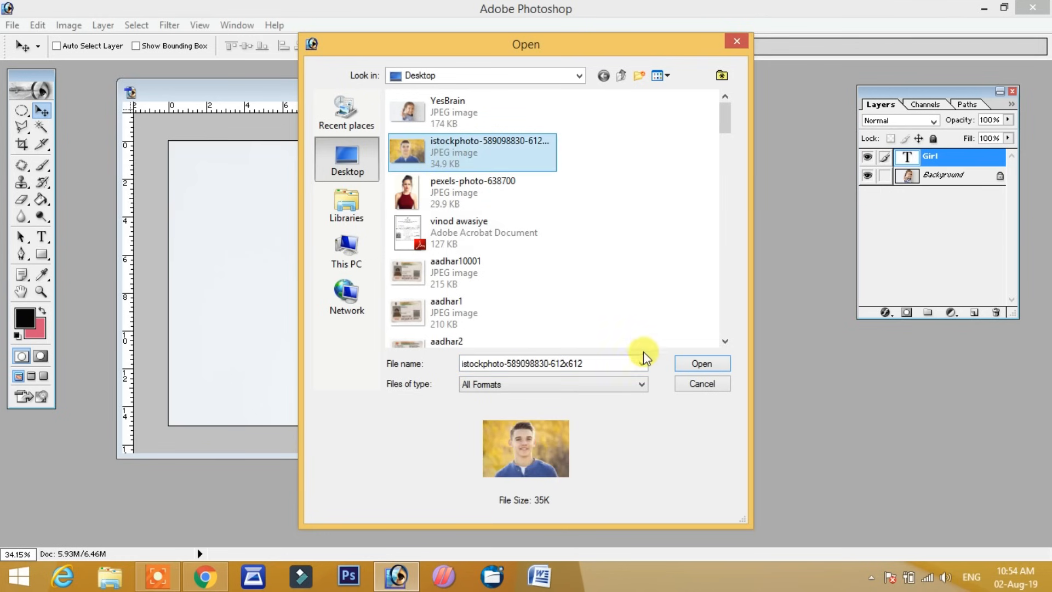
{"action": "left_click", "coordinate": [693, 363]}
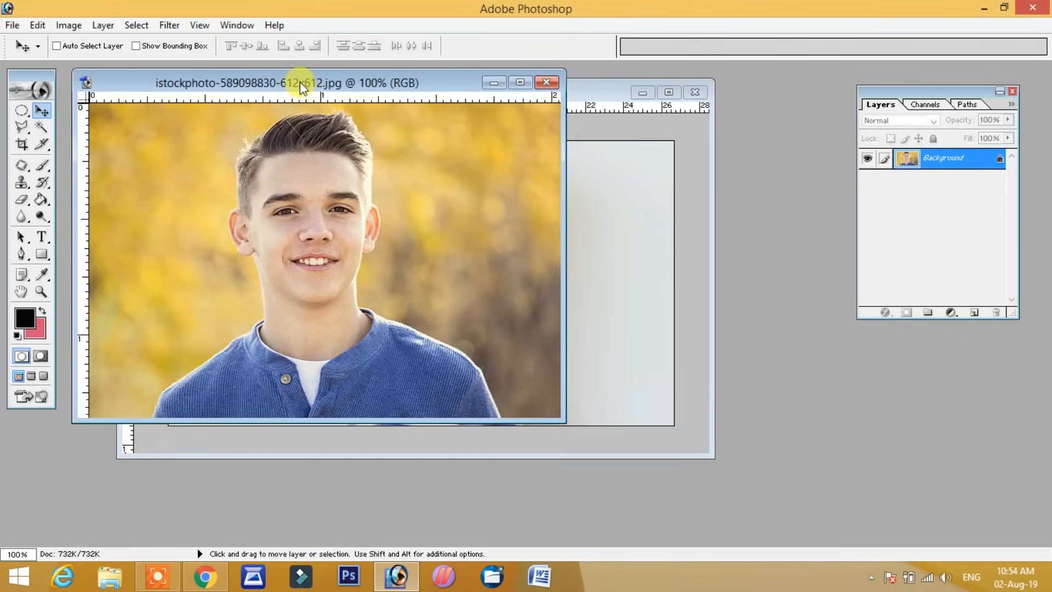
{"action": "left_click_drag", "start_coordinate": [300, 81], "coordinate": [256, 157]}
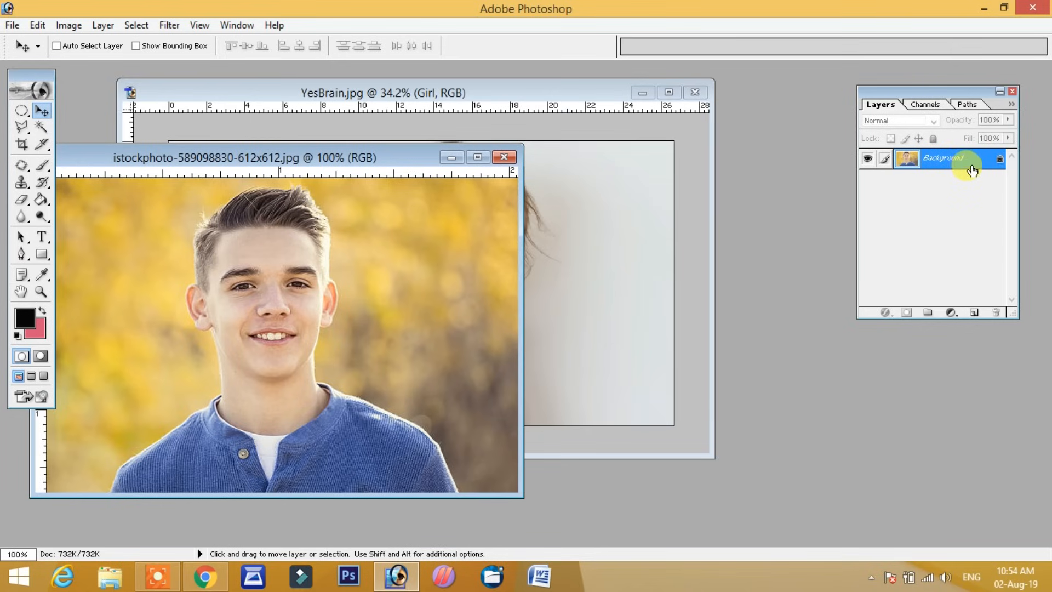
{"action": "left_click", "coordinate": [552, 98]}
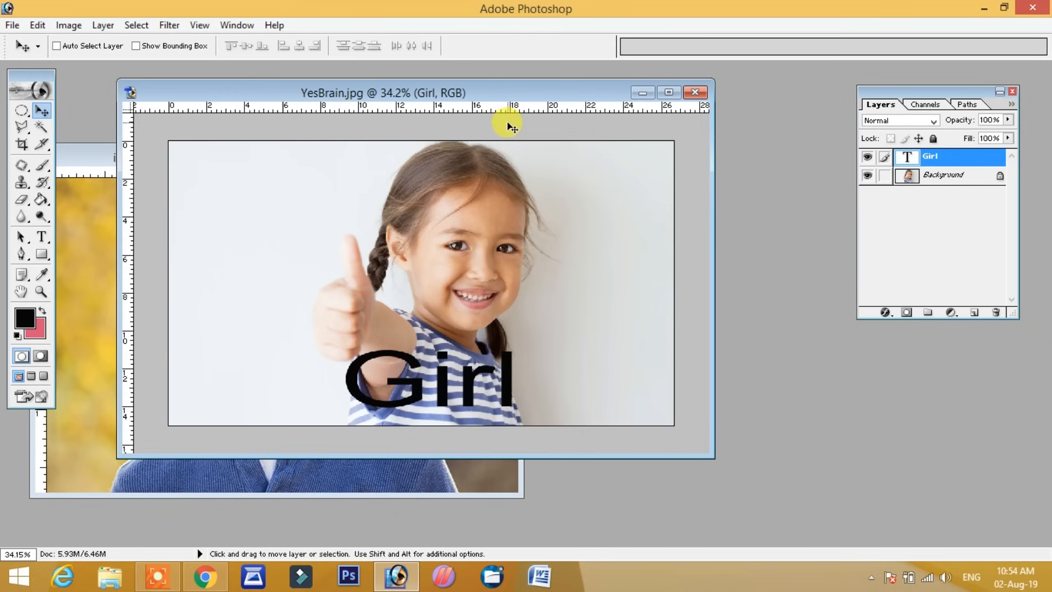
{"action": "left_click", "coordinate": [81, 176]}
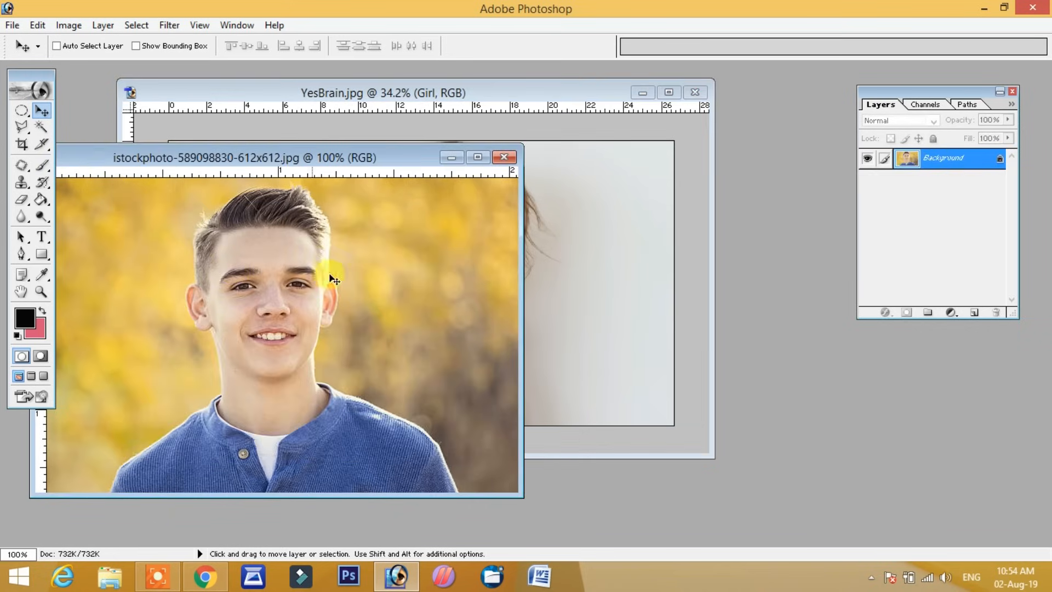
- Copy the boy photo into the YesBrain document as a new layer and place it over the girl's raised hand
{"action": "left_click_drag", "start_coordinate": [387, 155], "coordinate": [351, 172]}
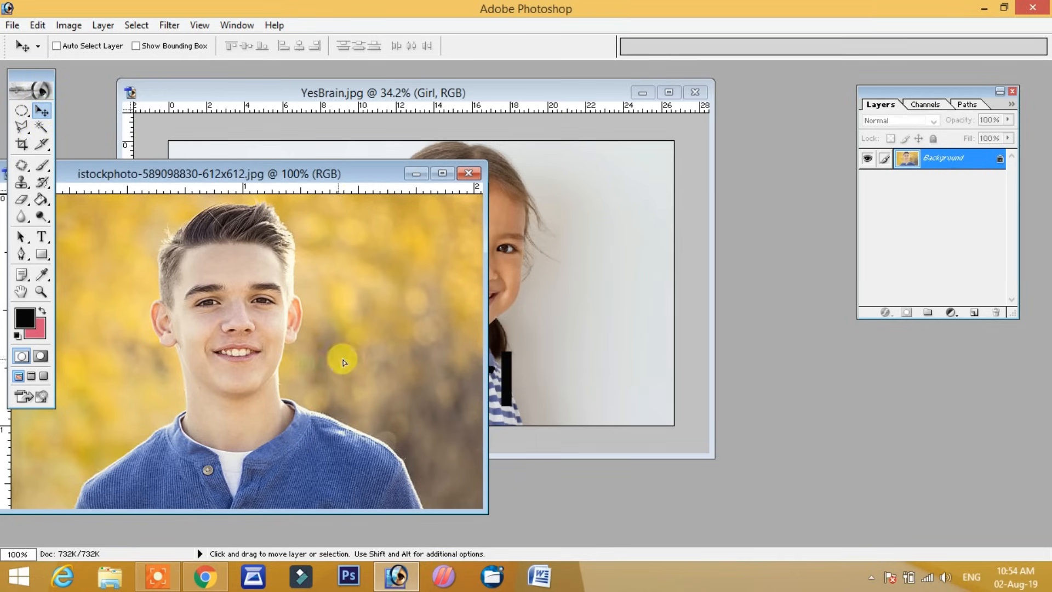
{"action": "left_click_drag", "start_coordinate": [343, 362], "coordinate": [332, 304]}
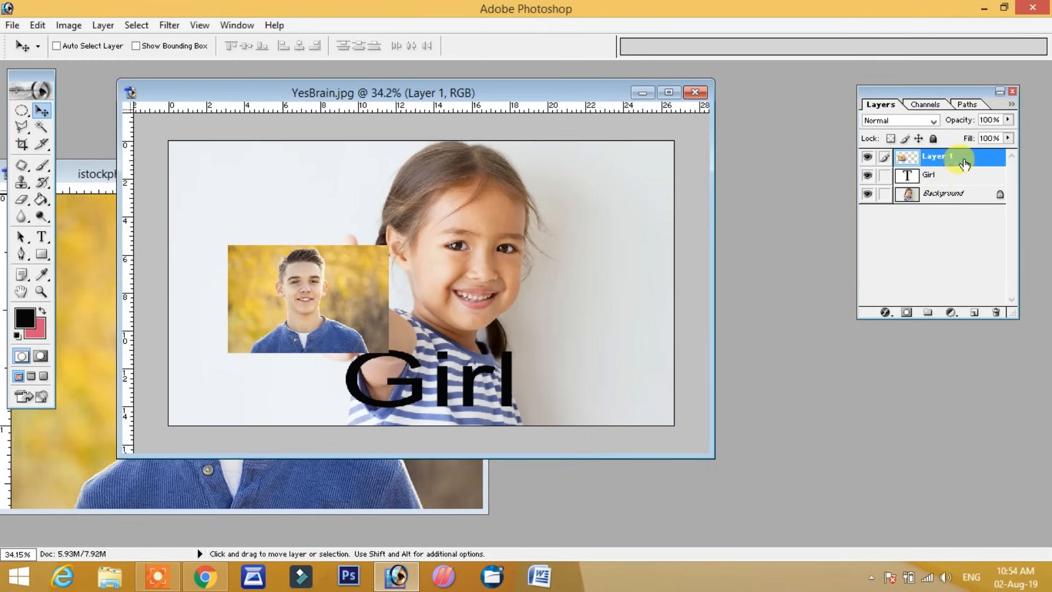
{"action": "right_click", "coordinate": [305, 308]}
{"action": "left_click", "coordinate": [310, 312]}
{"action": "left_click_drag", "start_coordinate": [300, 307], "coordinate": [274, 303]}
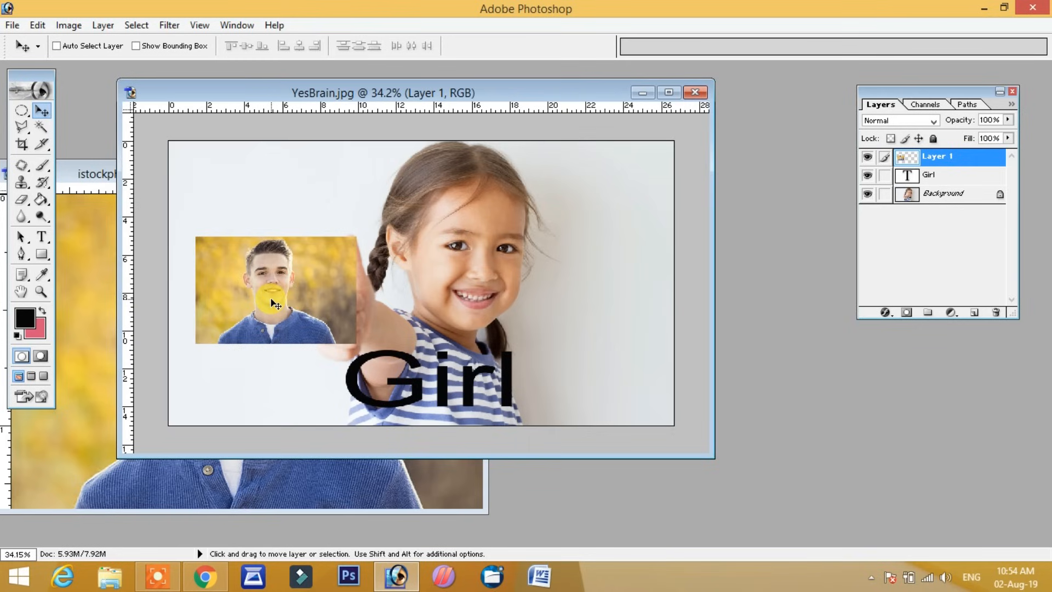
- Select Layer 1 on the canvas and move the boy photo up so it sits just above the girl's fist
{"action": "right_click", "coordinate": [290, 289]}
{"action": "left_click", "coordinate": [296, 294]}
{"action": "left_click_drag", "start_coordinate": [294, 274], "coordinate": [311, 257]}
{"action": "right_click", "coordinate": [307, 243]}
{"action": "left_click", "coordinate": [328, 244]}
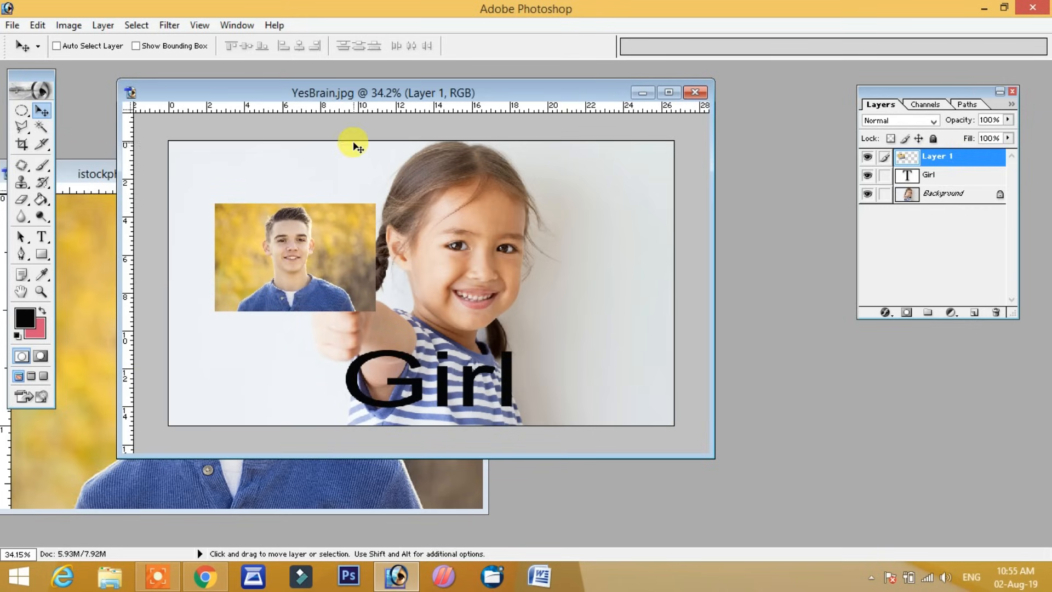
- Move the Girl text beside the girl's chin over the plain background, and shift the boy photo slightly toward her face
{"action": "right_click", "coordinate": [352, 389]}
{"action": "left_click", "coordinate": [372, 396]}
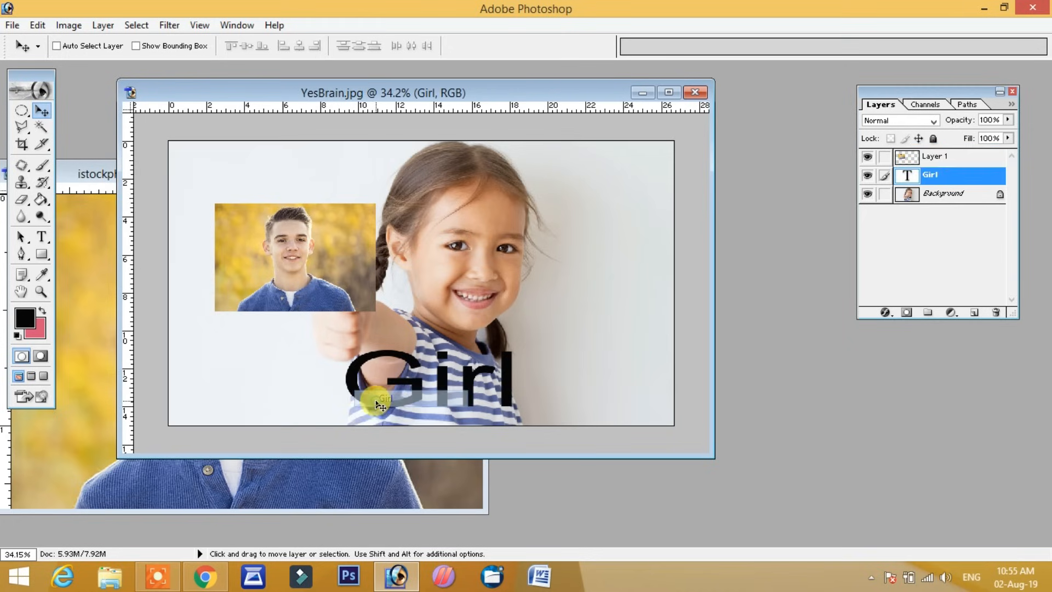
{"action": "left_click_drag", "start_coordinate": [418, 393], "coordinate": [565, 317]}
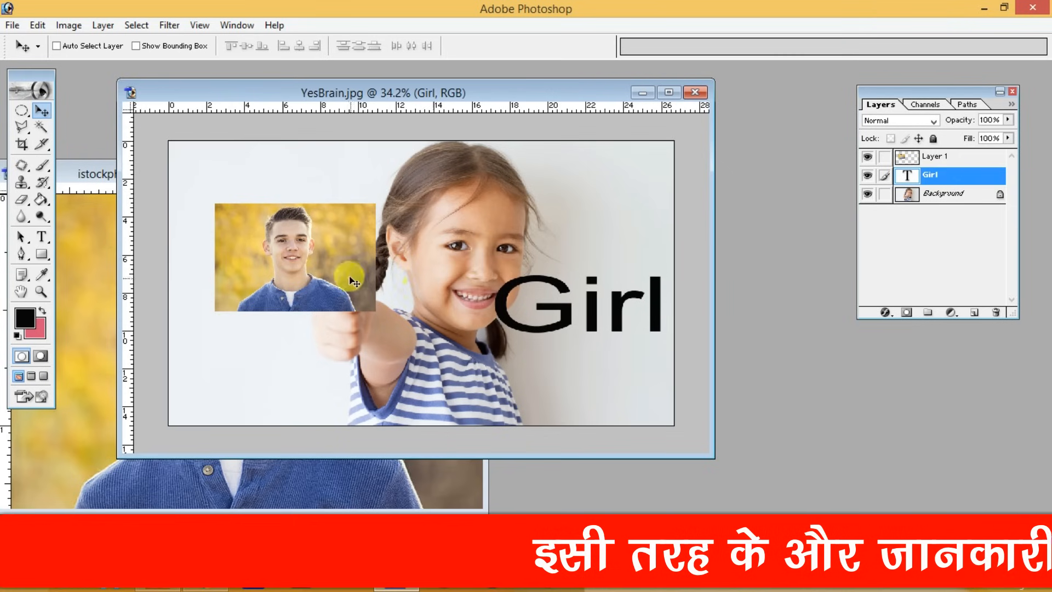
{"action": "right_click", "coordinate": [332, 250]}
{"action": "left_click", "coordinate": [341, 260]}
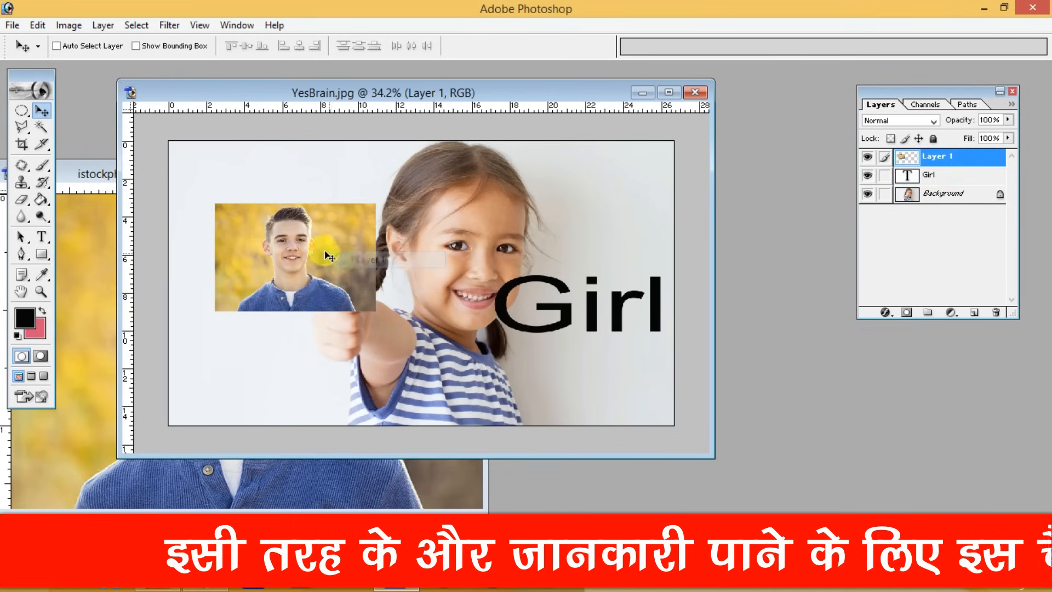
{"action": "left_click_drag", "start_coordinate": [311, 249], "coordinate": [349, 248]}
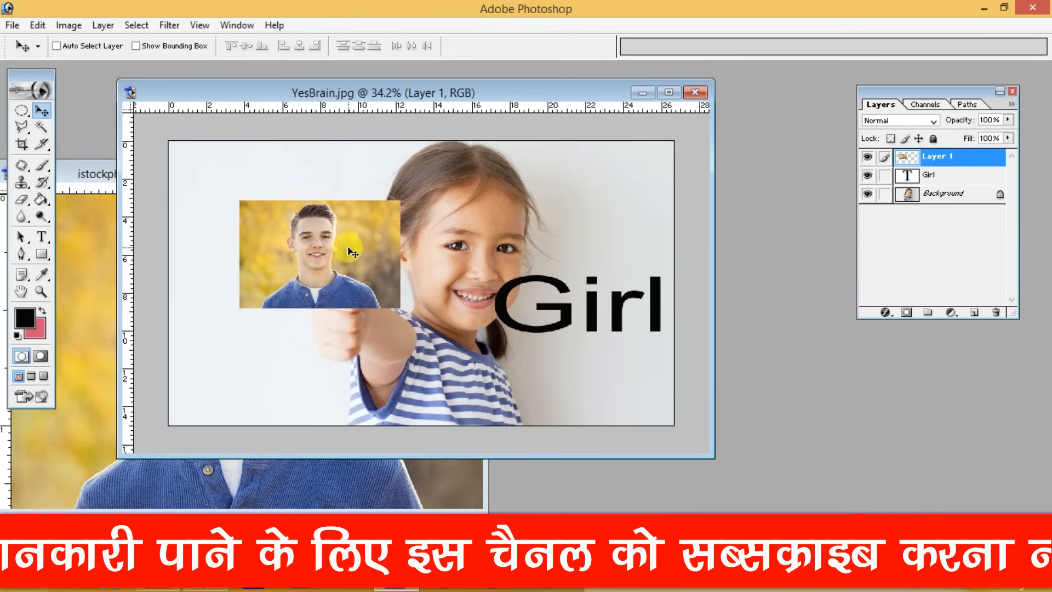
- Nudge the Girl text slightly down and left, and move the boy photo on Layer 1 over the girl's cheek
{"action": "right_click", "coordinate": [504, 310]}
{"action": "left_click", "coordinate": [520, 321]}
{"action": "left_click_drag", "start_coordinate": [520, 307], "coordinate": [507, 329]}
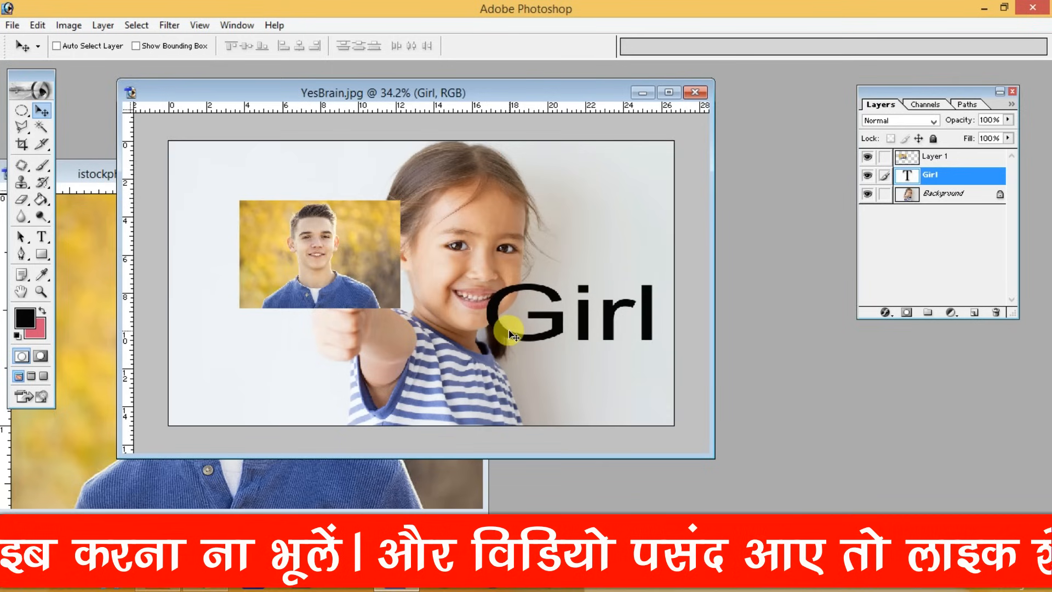
{"action": "right_click", "coordinate": [352, 244]}
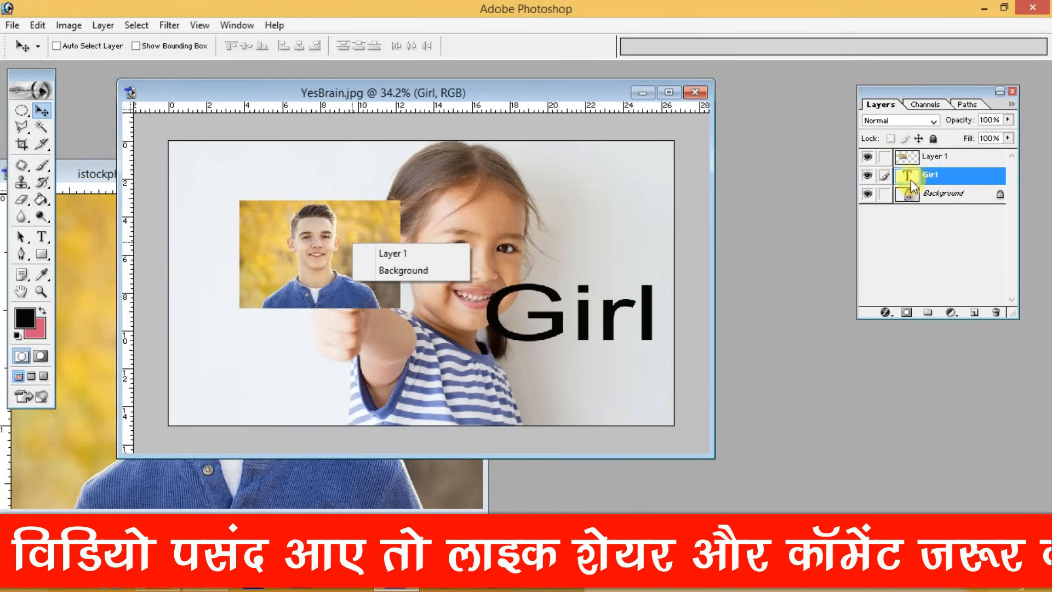
{"action": "left_click", "coordinate": [751, 245]}
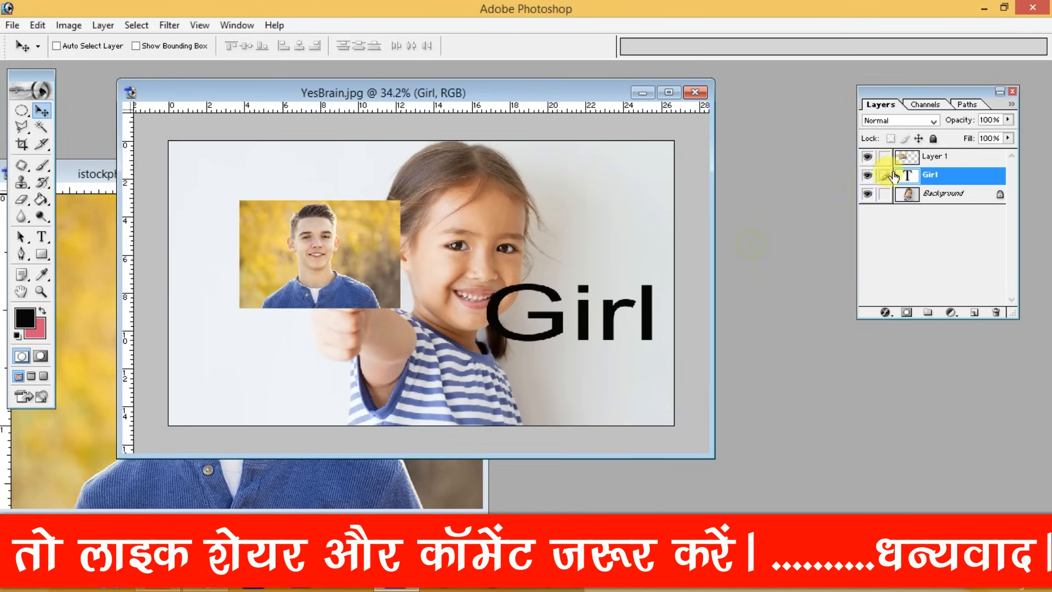
{"action": "left_click", "coordinate": [939, 157]}
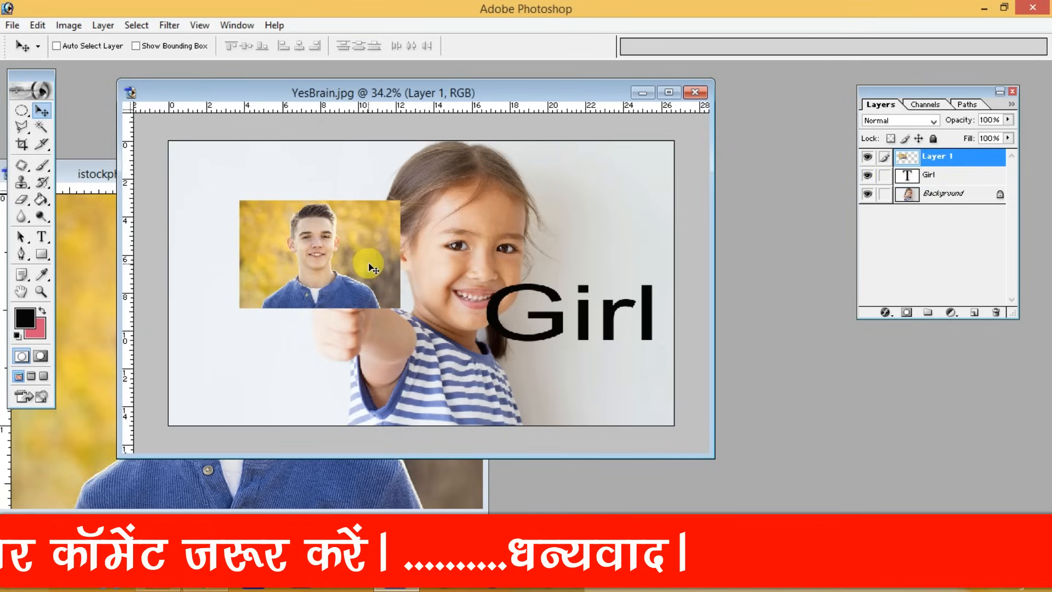
{"action": "left_click_drag", "start_coordinate": [369, 263], "coordinate": [422, 258]}
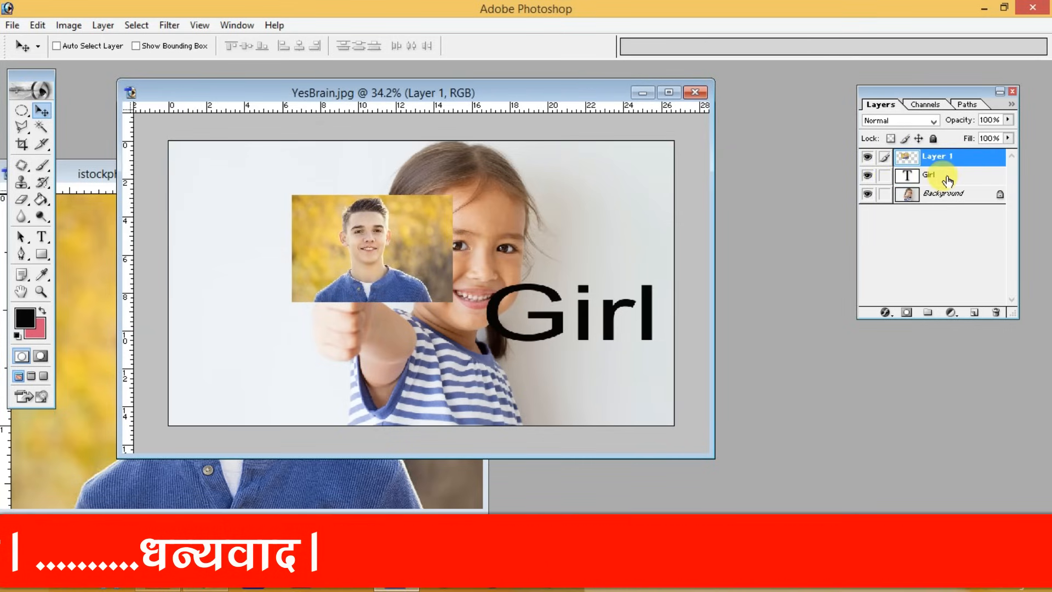
- Shift the Girl text down and left over the girl's chin, and pull the boy photo back off her face
{"action": "left_click", "coordinate": [947, 180]}
{"action": "left_click_drag", "start_coordinate": [638, 258], "coordinate": [595, 256]}
{"action": "left_click", "coordinate": [950, 159]}
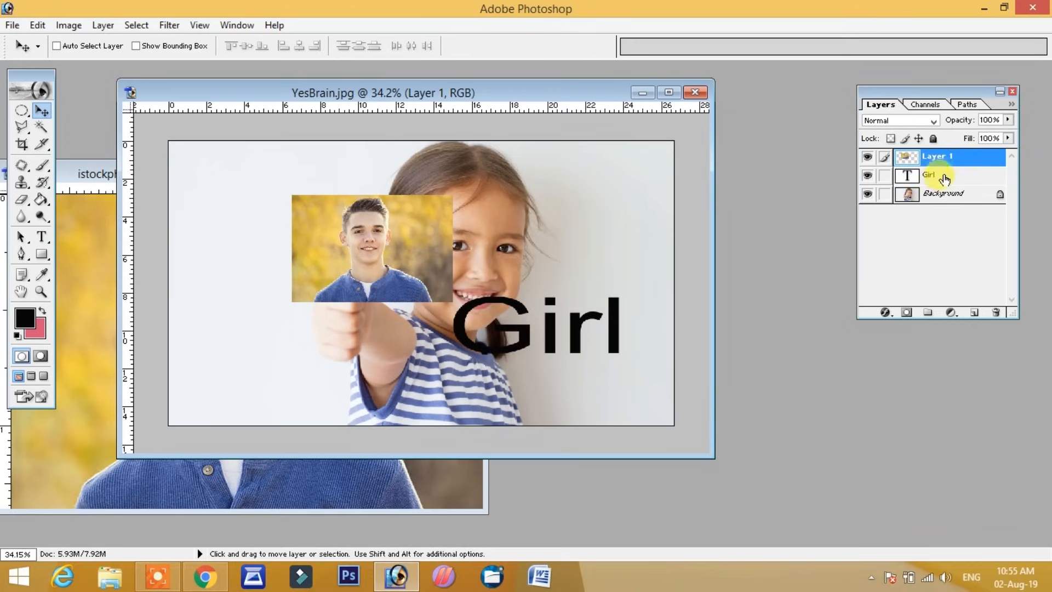
{"action": "left_click", "coordinate": [945, 178]}
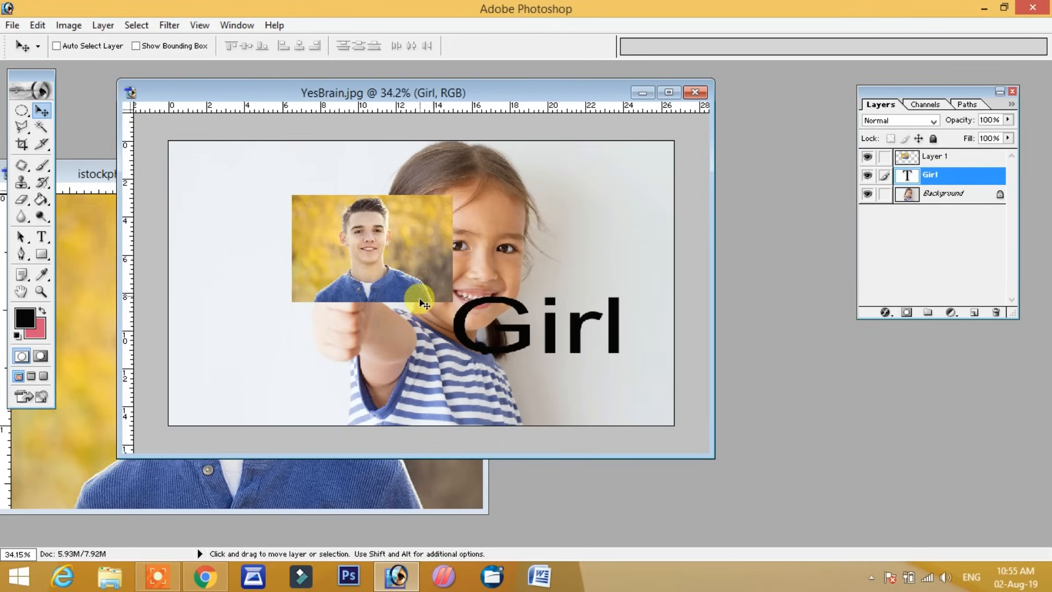
{"action": "right_click", "coordinate": [419, 243]}
{"action": "left_click", "coordinate": [431, 252]}
{"action": "left_click_drag", "start_coordinate": [431, 252], "coordinate": [406, 261]}
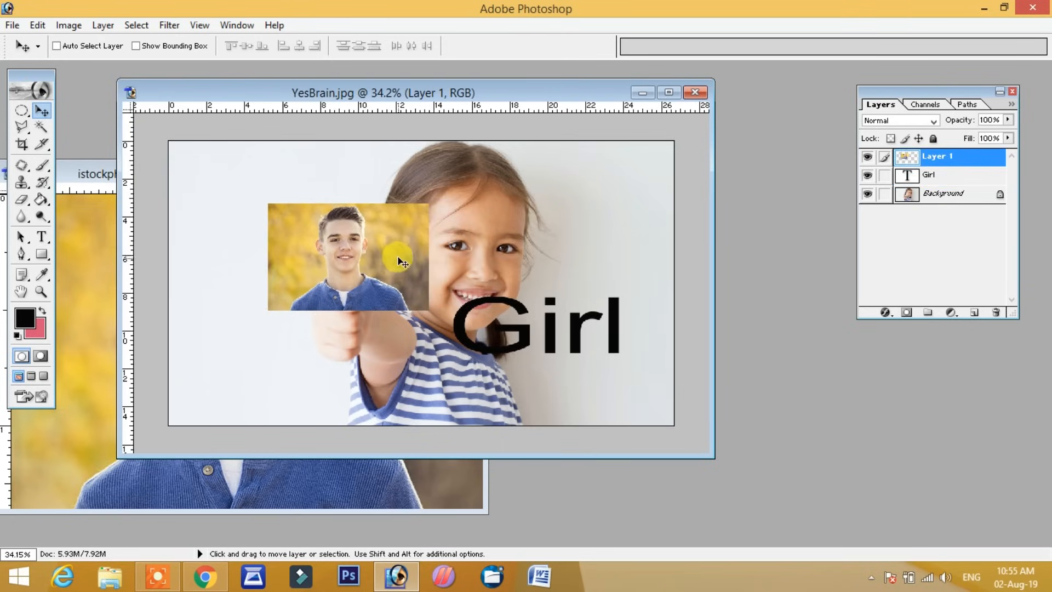
- Move the Girl text across the girl's mouth so its first letter partly overlaps the boy photo's lower corner
{"action": "right_click", "coordinate": [524, 334]}
{"action": "left_click", "coordinate": [539, 344]}
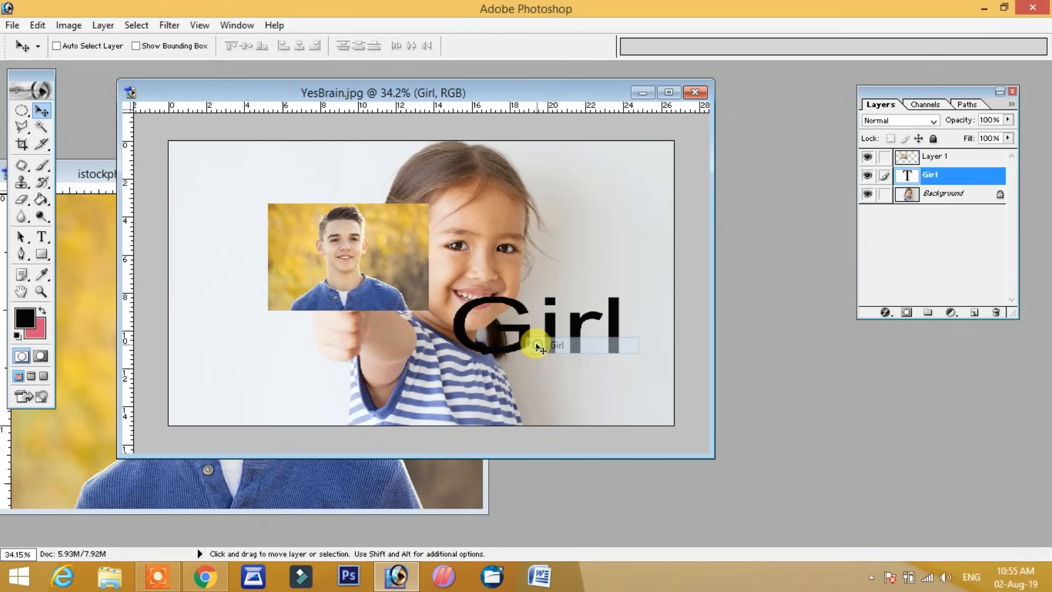
{"action": "left_click_drag", "start_coordinate": [521, 332], "coordinate": [481, 328]}
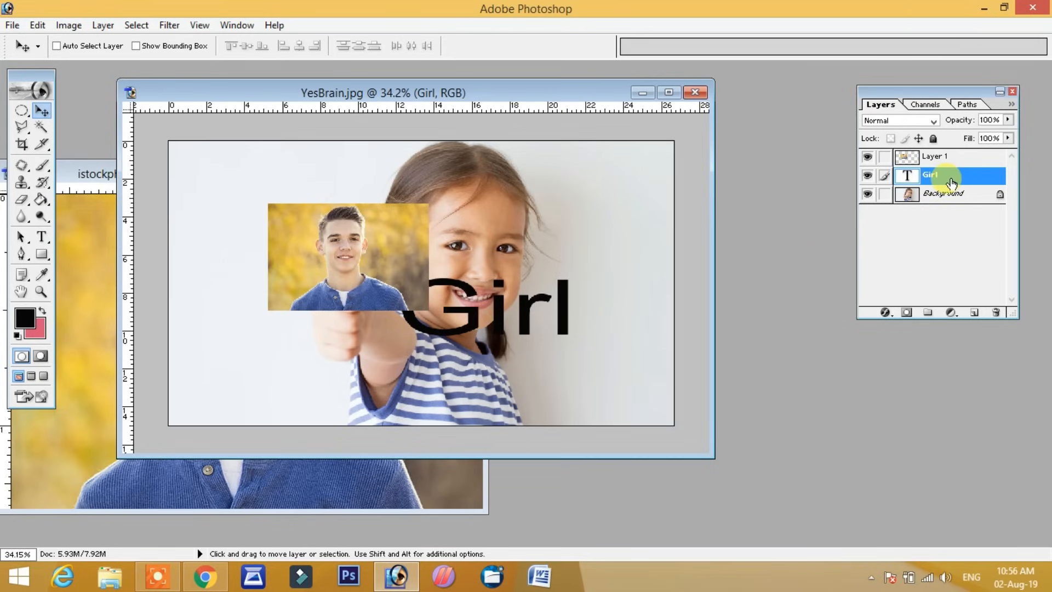
- Enlarge and reposition the Layers palette, and reorder the Girl text layer above Layer 1
{"action": "left_click_drag", "start_coordinate": [1012, 315], "coordinate": [1027, 384]}
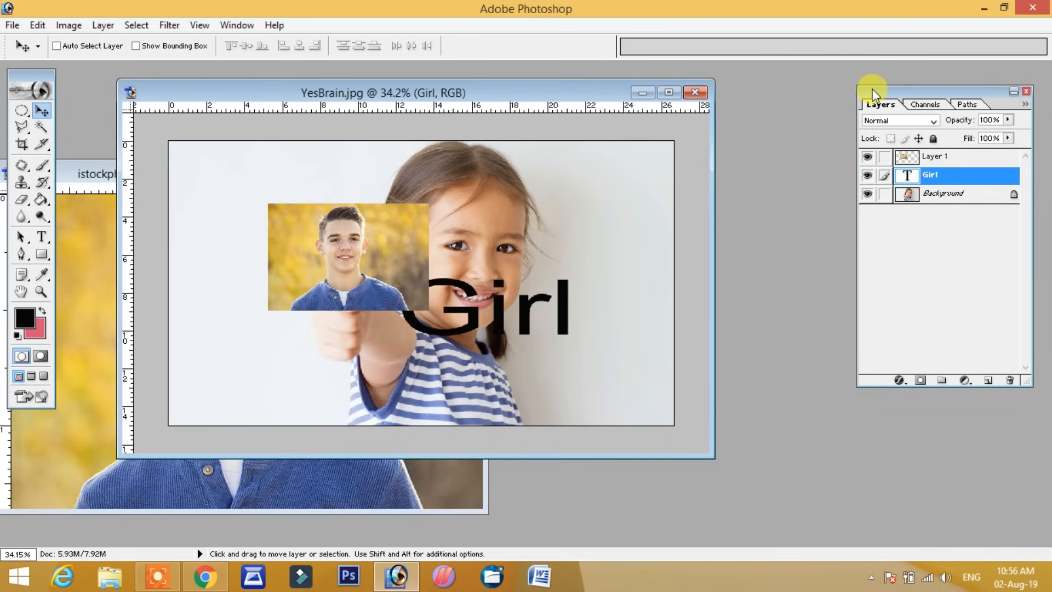
{"action": "left_click_drag", "start_coordinate": [873, 89], "coordinate": [862, 90]}
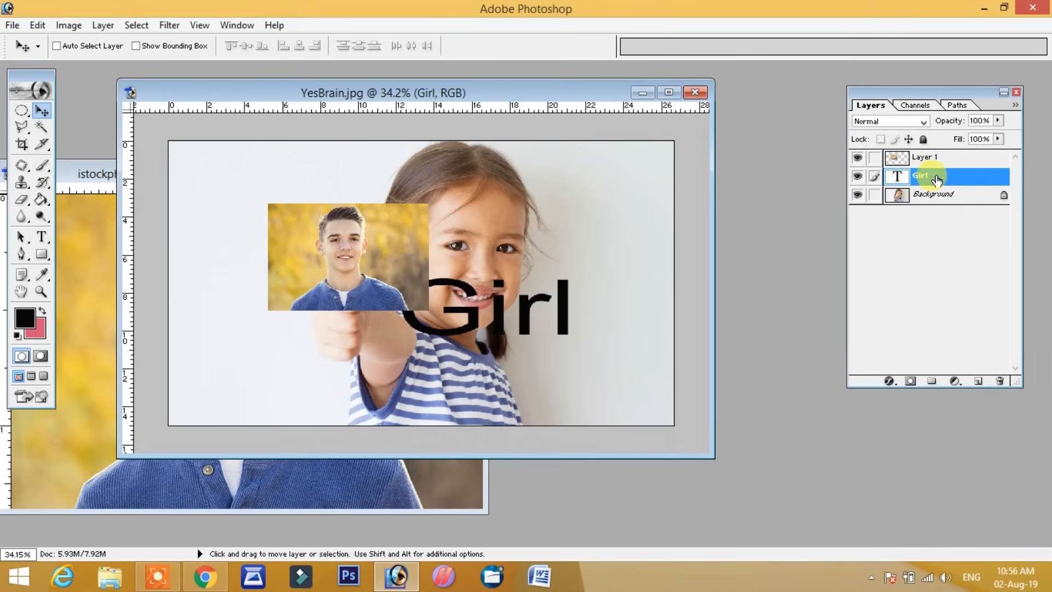
{"action": "mouse_move", "coordinate": [938, 178]}
{"action": "left_mouse_down"}
{"action": "mouse_move", "coordinate": [931, 151]}
{"action": "mouse_move", "coordinate": [937, 160]}
{"action": "left_mouse_up"}
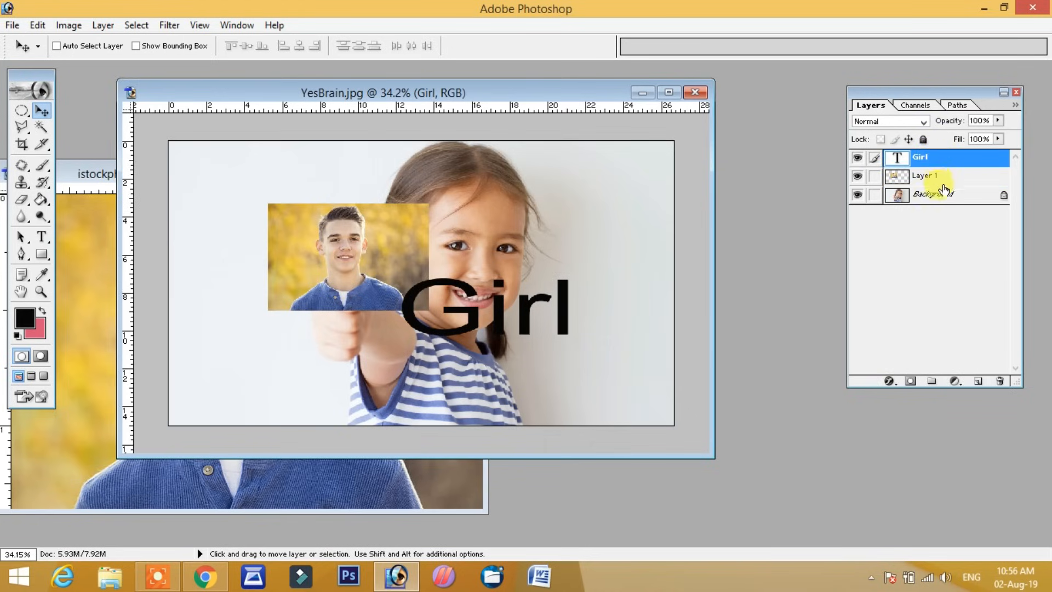
- Place the Girl text directly over the boy photo
{"action": "right_click", "coordinate": [476, 324]}
{"action": "left_click", "coordinate": [477, 328]}
{"action": "left_click_drag", "start_coordinate": [477, 325], "coordinate": [334, 282]}
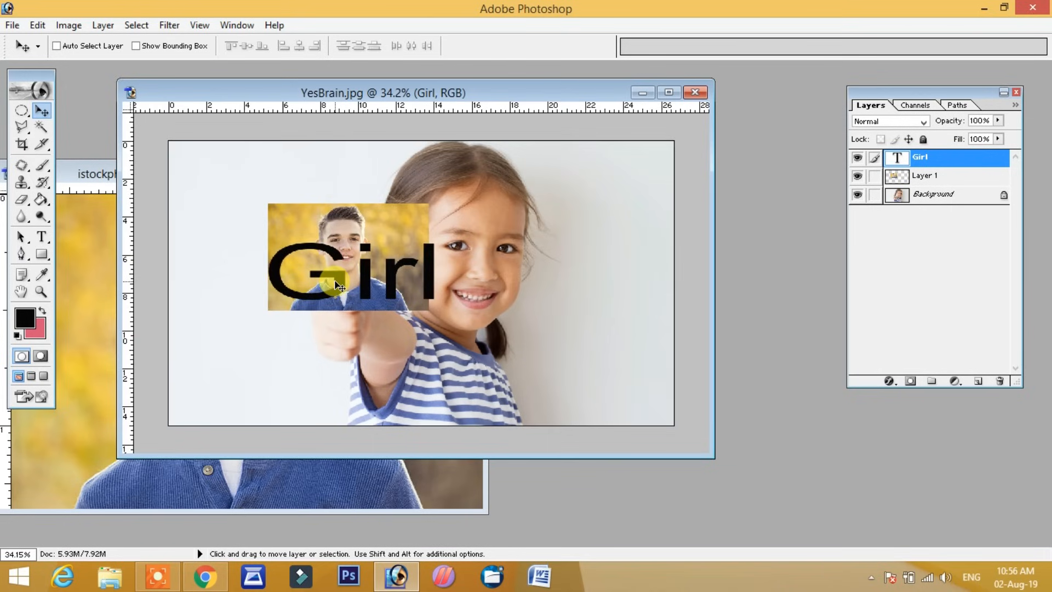
- Select the Background, Layer 1 and Girl layers in turn, and move the Layer 1 boy photo to the right of the text
{"action": "left_click", "coordinate": [949, 199]}
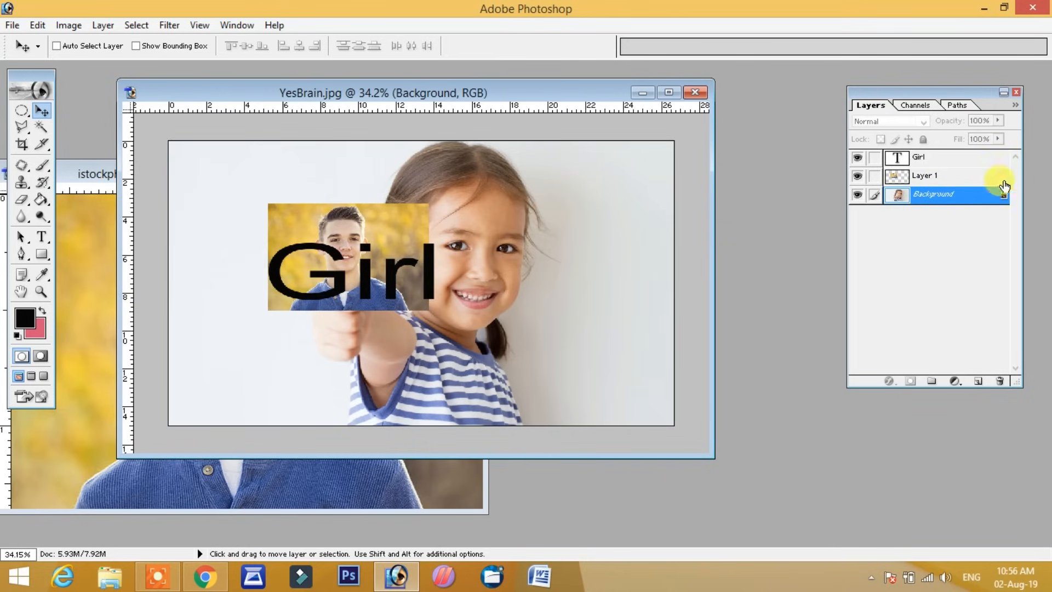
{"action": "left_click", "coordinate": [917, 177]}
{"action": "left_click", "coordinate": [919, 157]}
{"action": "left_click", "coordinate": [930, 182]}
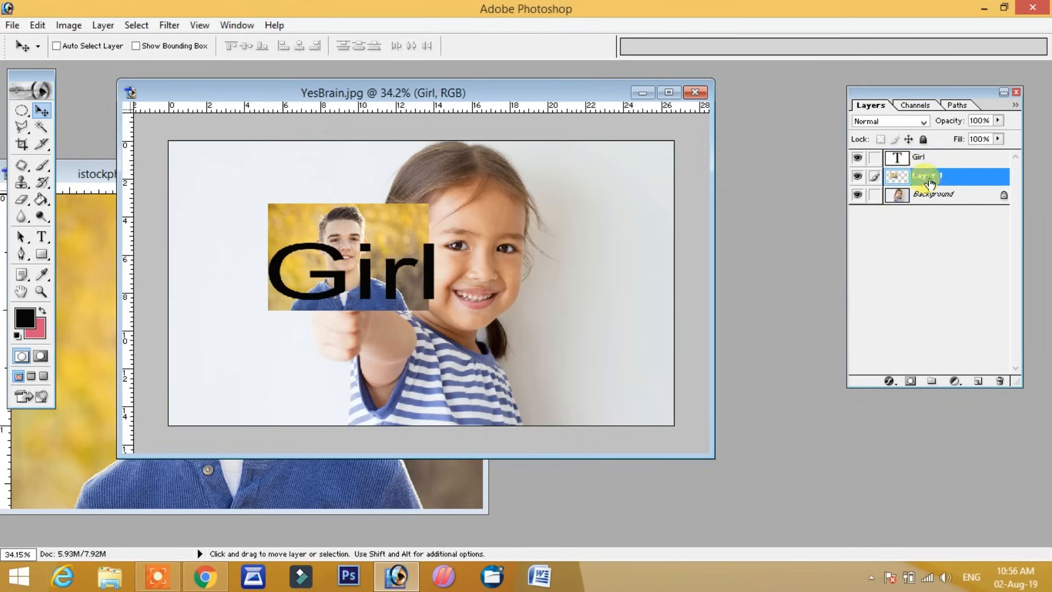
{"action": "right_click", "coordinate": [384, 229]}
{"action": "left_click", "coordinate": [389, 237]}
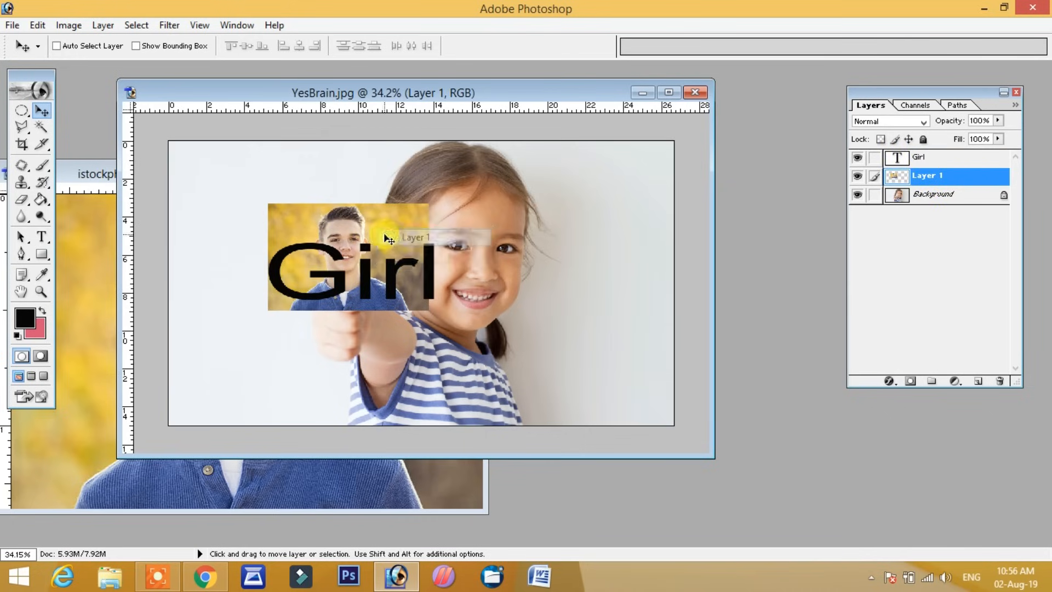
{"action": "left_click_drag", "start_coordinate": [389, 240], "coordinate": [567, 280]}
- Scale the boy photo on Layer 1 with Free Transform to about 153.1% width and 144.5% height
{"action": "right_click", "coordinate": [544, 290]}
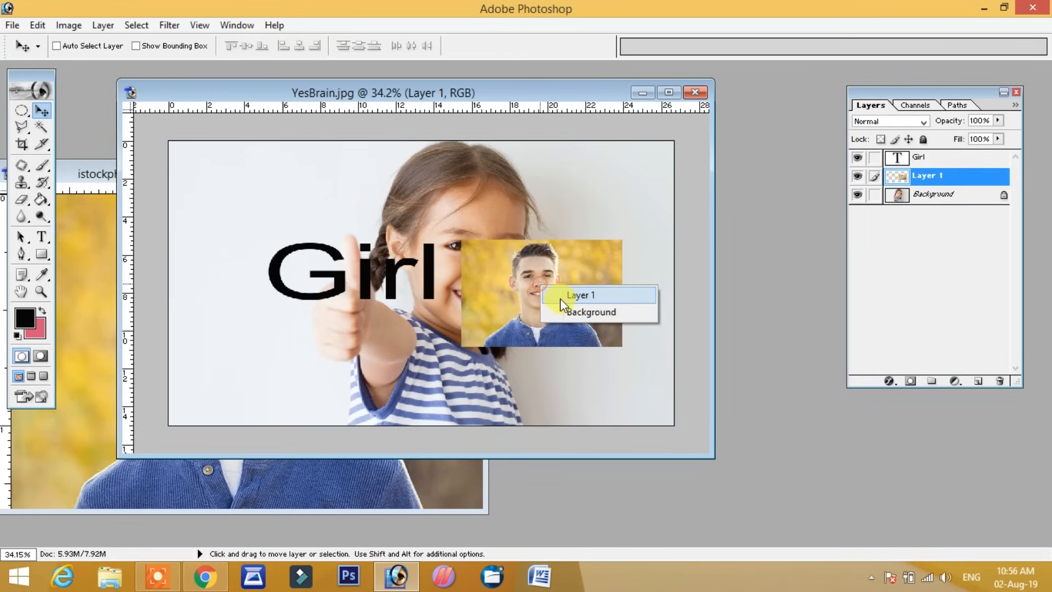
{"action": "left_click", "coordinate": [560, 292]}
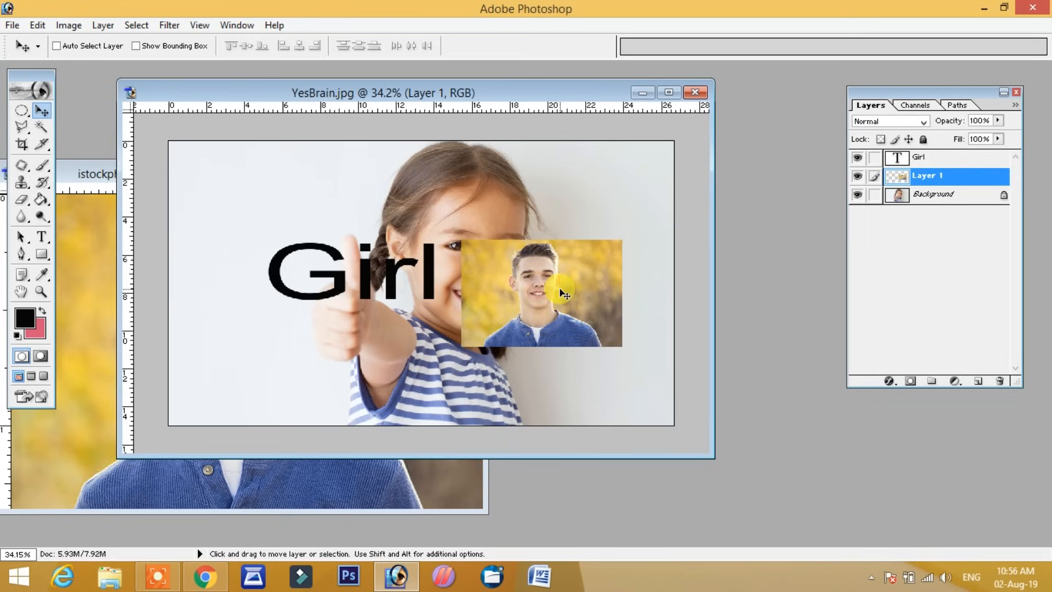
{"action": "right_click", "coordinate": [565, 293]}
{"action": "left_click", "coordinate": [572, 291]}
{"action": "right_click", "coordinate": [565, 280]}
{"action": "left_click", "coordinate": [585, 291]}
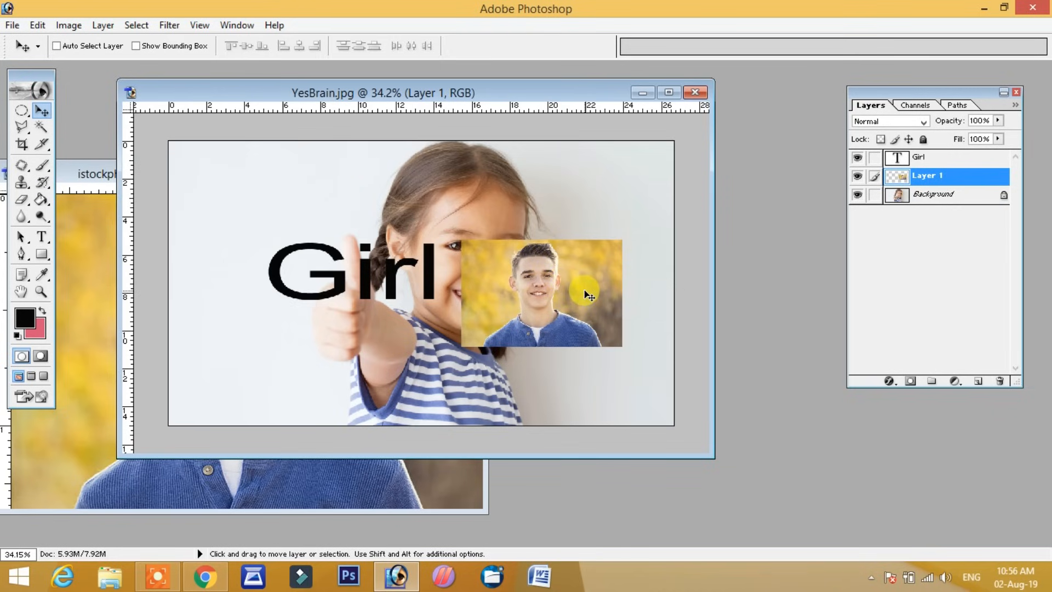
{"action": "key", "text": "ctrl+t"}
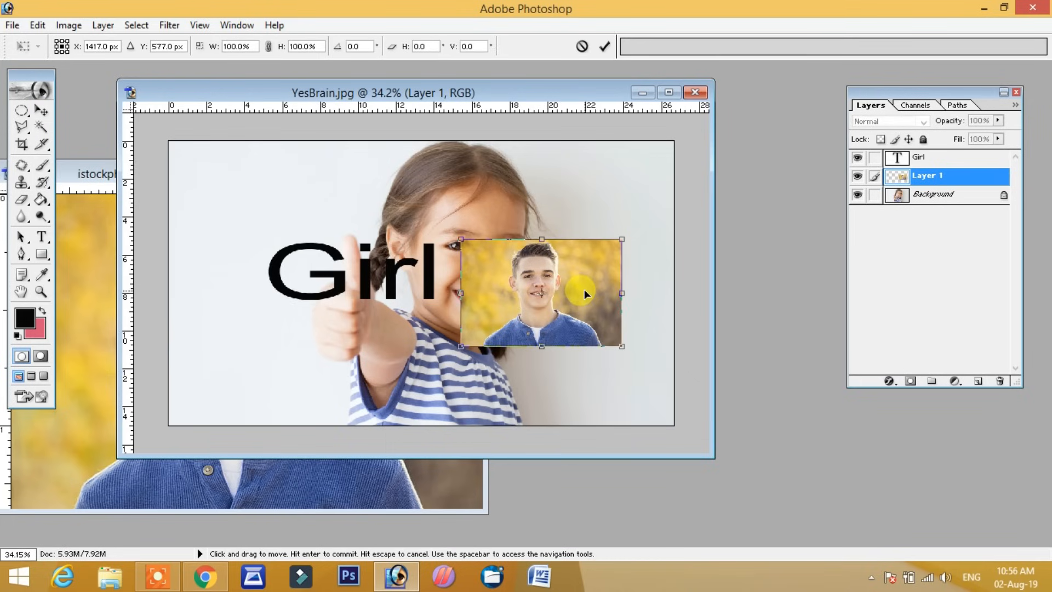
{"action": "left_click_drag", "start_coordinate": [460, 238], "coordinate": [503, 251]}
{"action": "left_click_drag", "start_coordinate": [521, 292], "coordinate": [547, 347]}
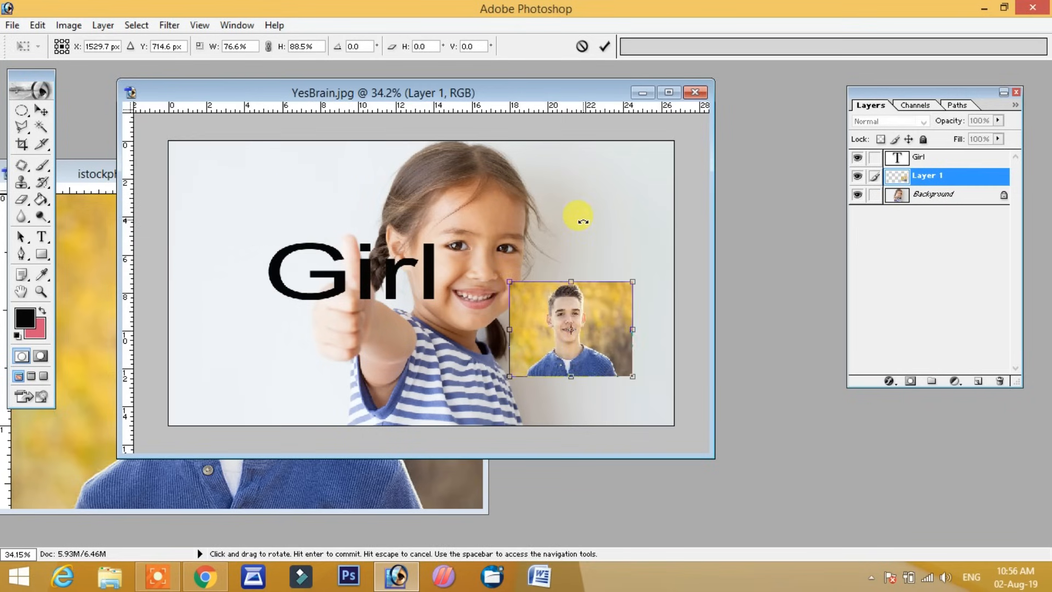
{"action": "left_click_drag", "start_coordinate": [509, 282], "coordinate": [387, 222]}
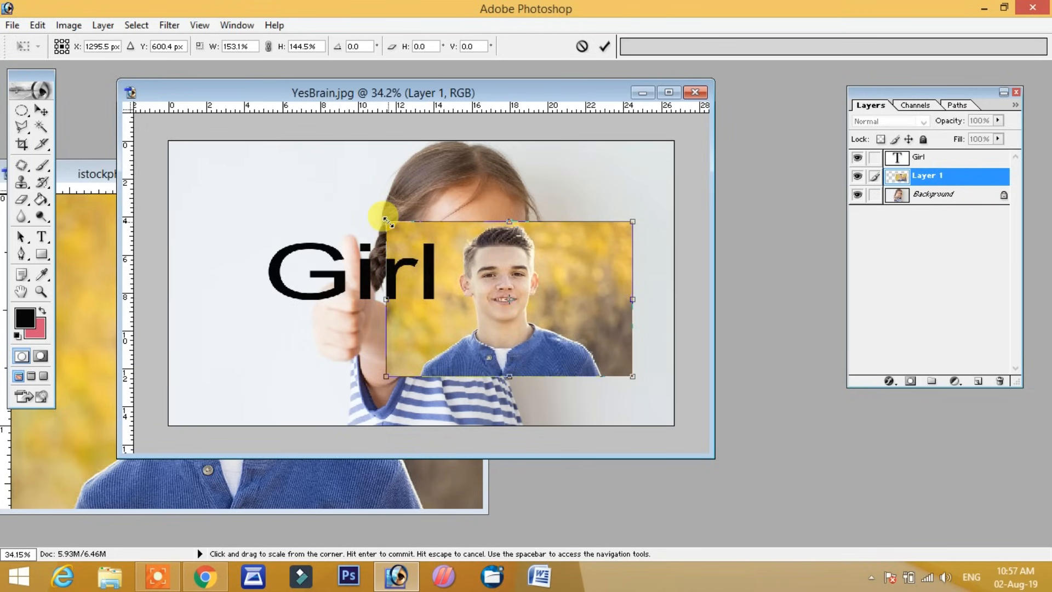
{"action": "key", "text": "Return"}
- Move the enlarged boy photo left beneath the Girl text, covering the girl's raised hand
{"action": "left_click_drag", "start_coordinate": [564, 286], "coordinate": [394, 321]}
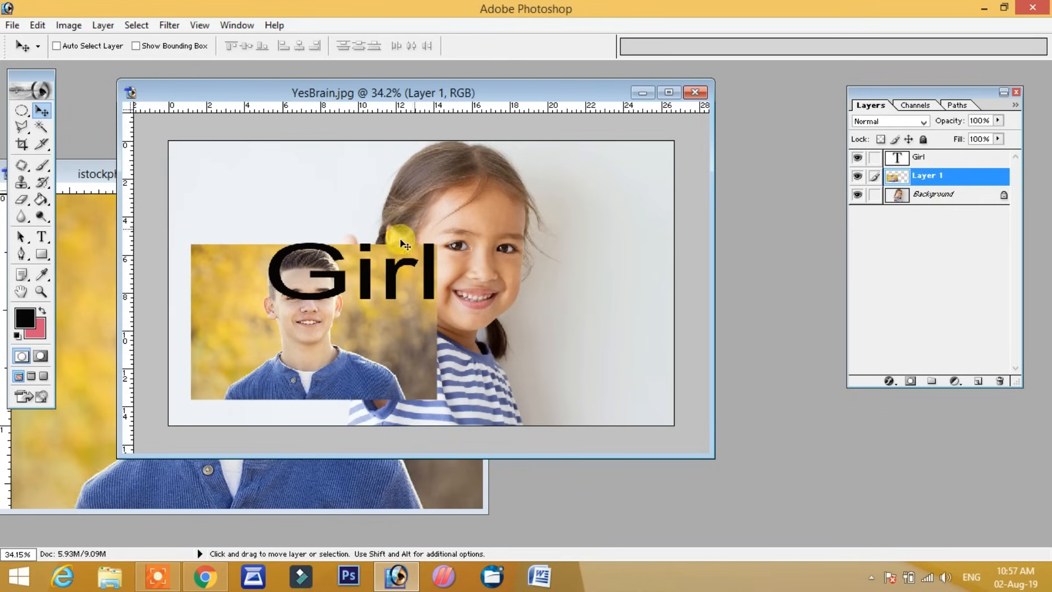
{"action": "left_click_drag", "start_coordinate": [353, 329], "coordinate": [402, 307]}
{"action": "left_click", "coordinate": [926, 178]}
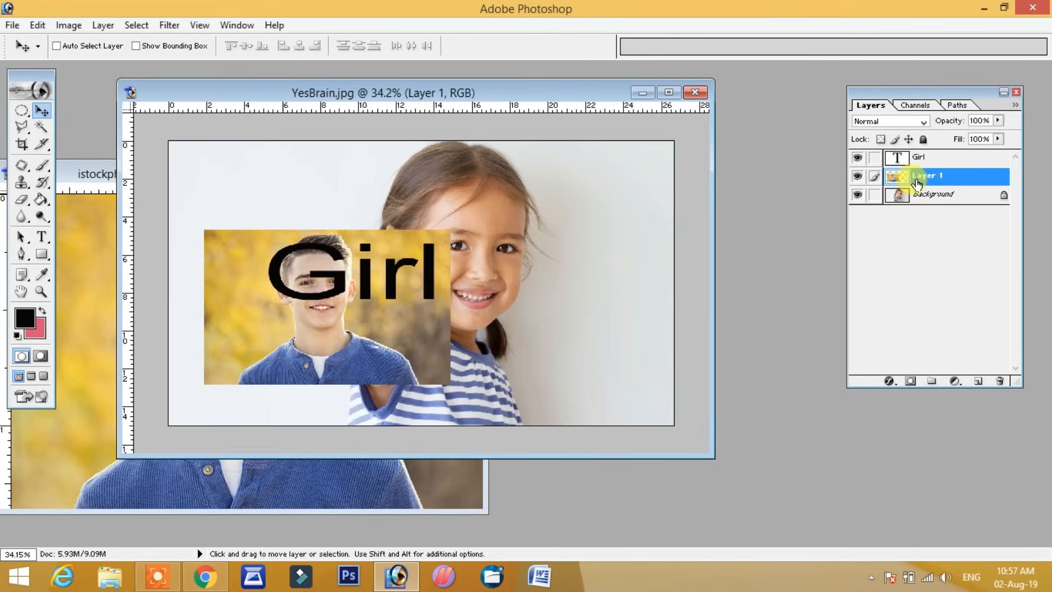
- Hide Layer 1, show it again, and hide it once more
{"action": "left_click", "coordinate": [857, 178]}
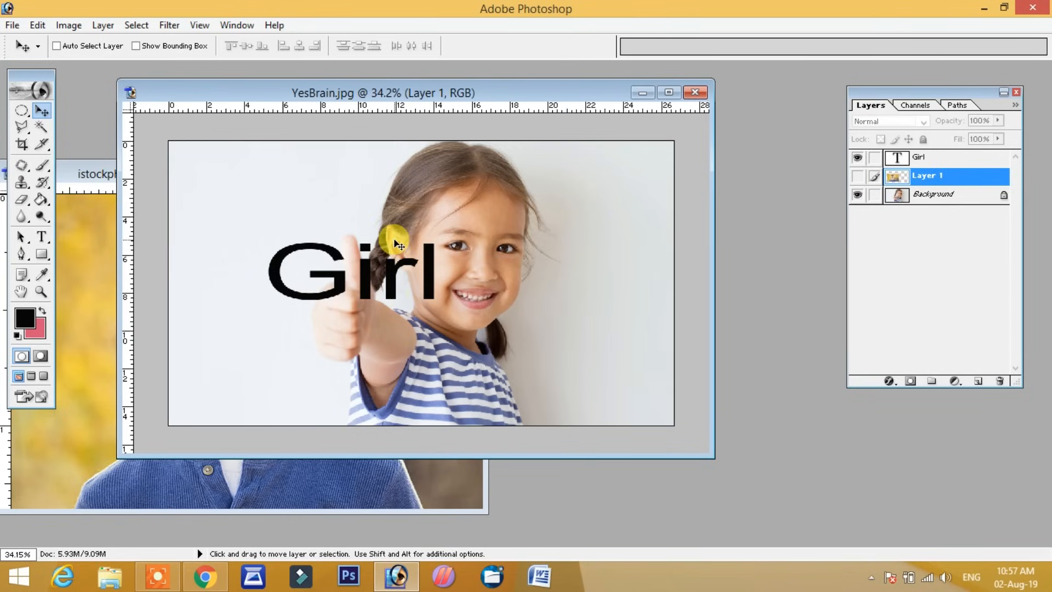
{"action": "left_click", "coordinate": [857, 178]}
{"action": "left_click", "coordinate": [858, 177]}
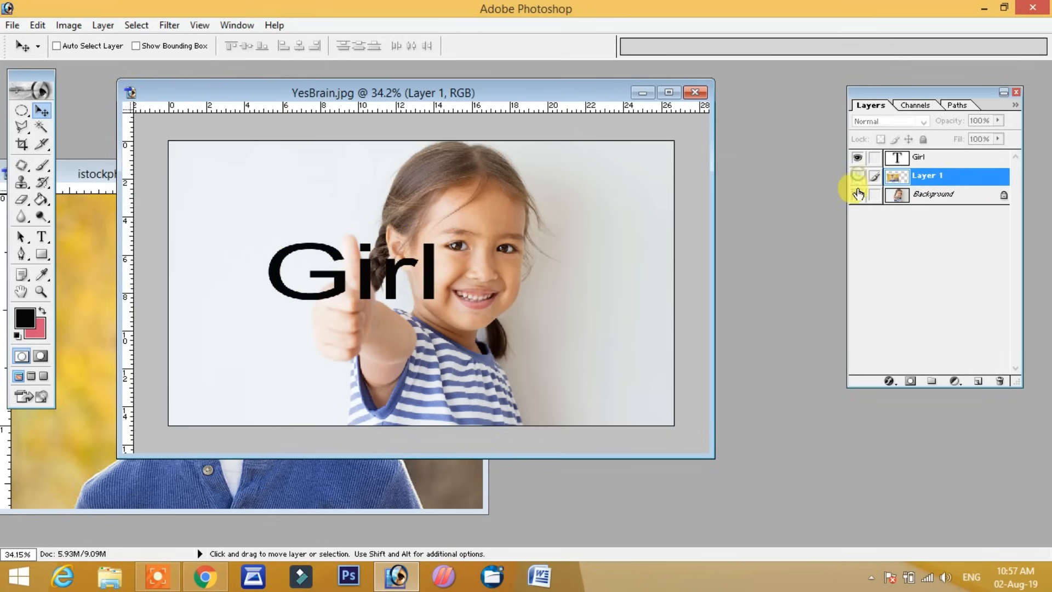
- Hide and show the Background and Girl layers in turn, finishing with the Girl text layer hidden
{"action": "left_click", "coordinate": [858, 195]}
{"action": "left_click", "coordinate": [857, 195]}
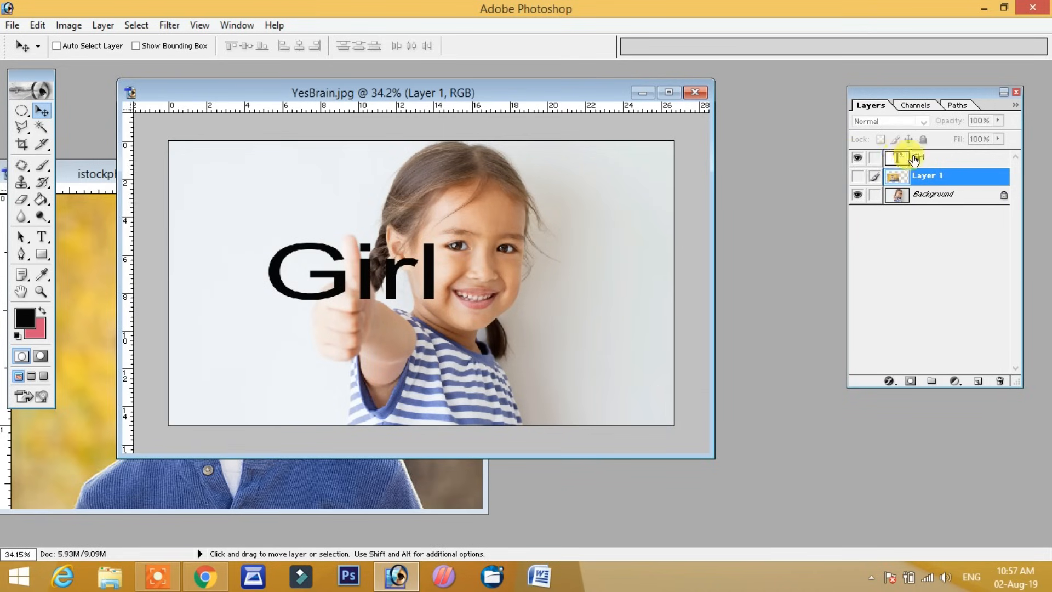
{"action": "left_click", "coordinate": [856, 158]}
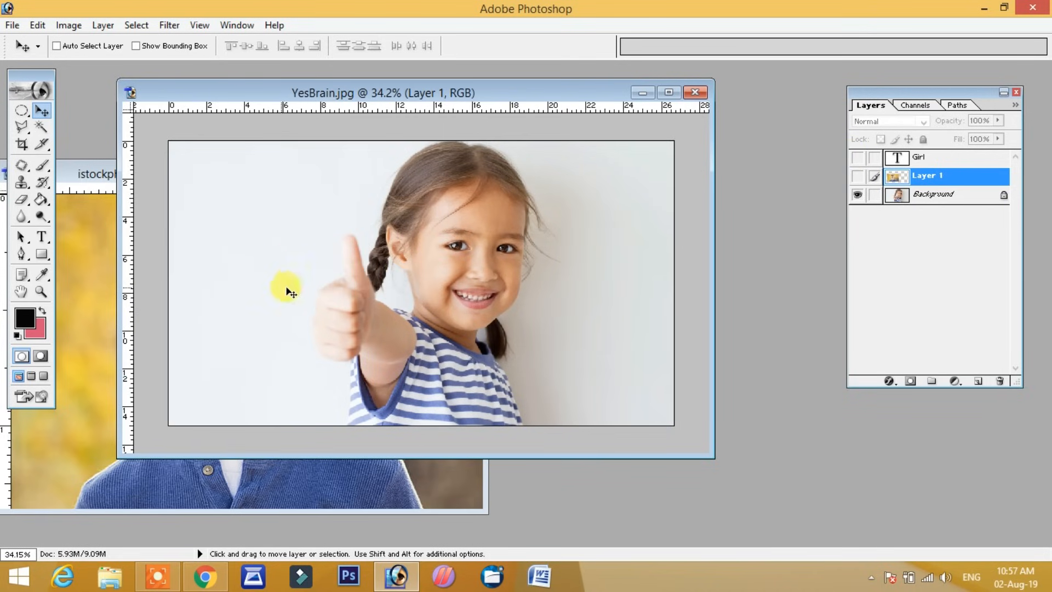
{"action": "left_click", "coordinate": [859, 159]}
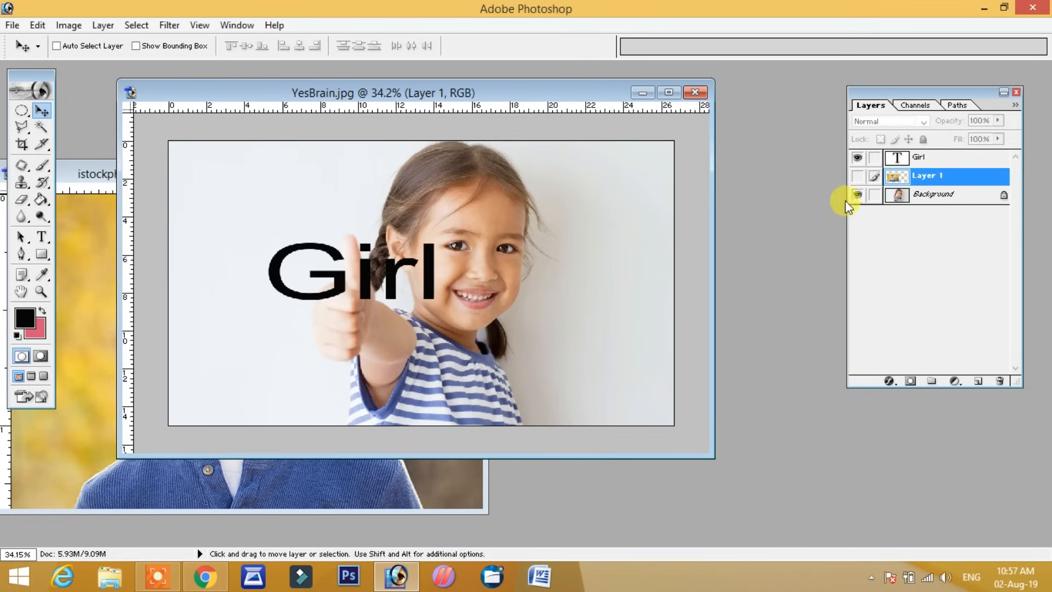
{"action": "left_click", "coordinate": [858, 195]}
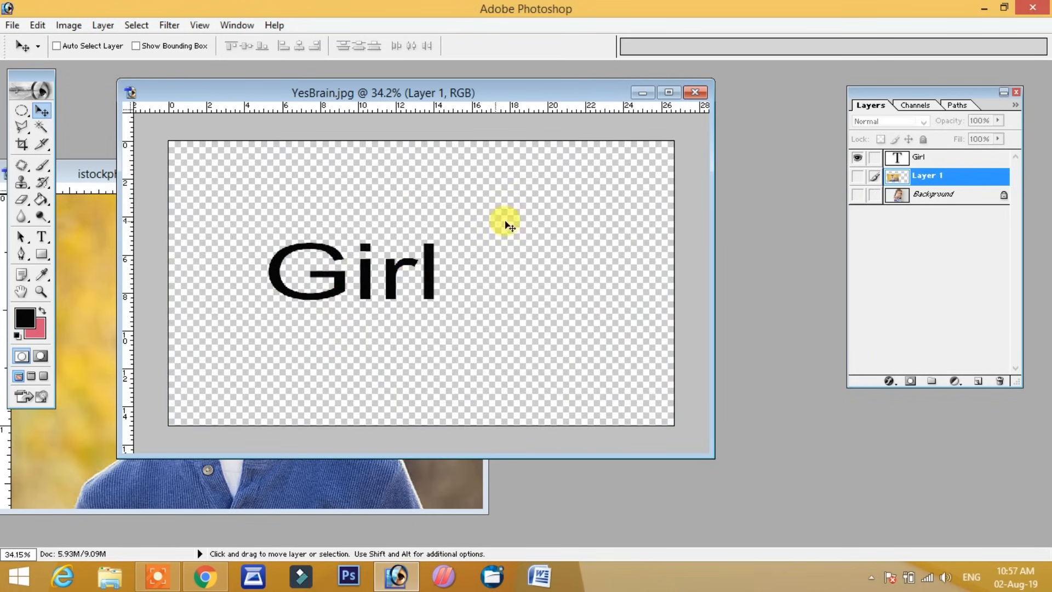
{"action": "left_click", "coordinate": [858, 196]}
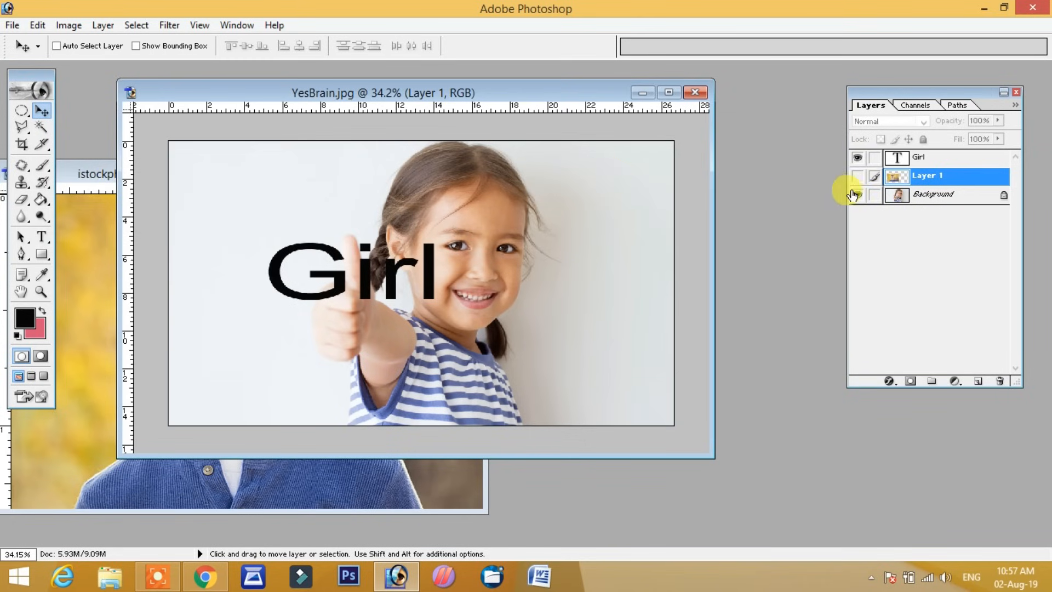
{"action": "left_click", "coordinate": [857, 159]}
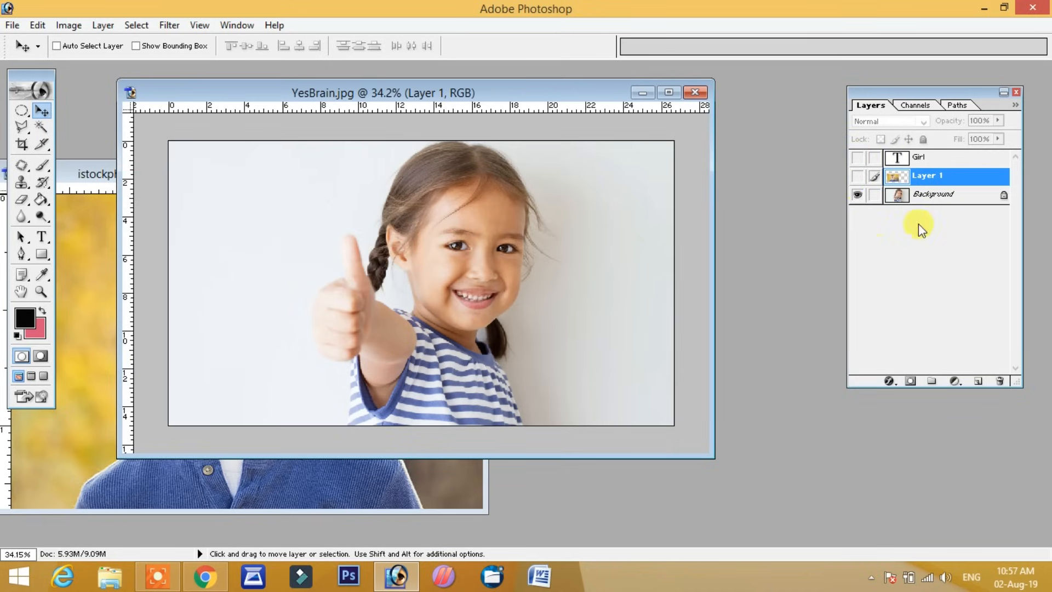
- Convert the locked Background into a regular layer named Layer 0 with Normal mode and 100% opacity
{"action": "double_click", "coordinate": [947, 202]}
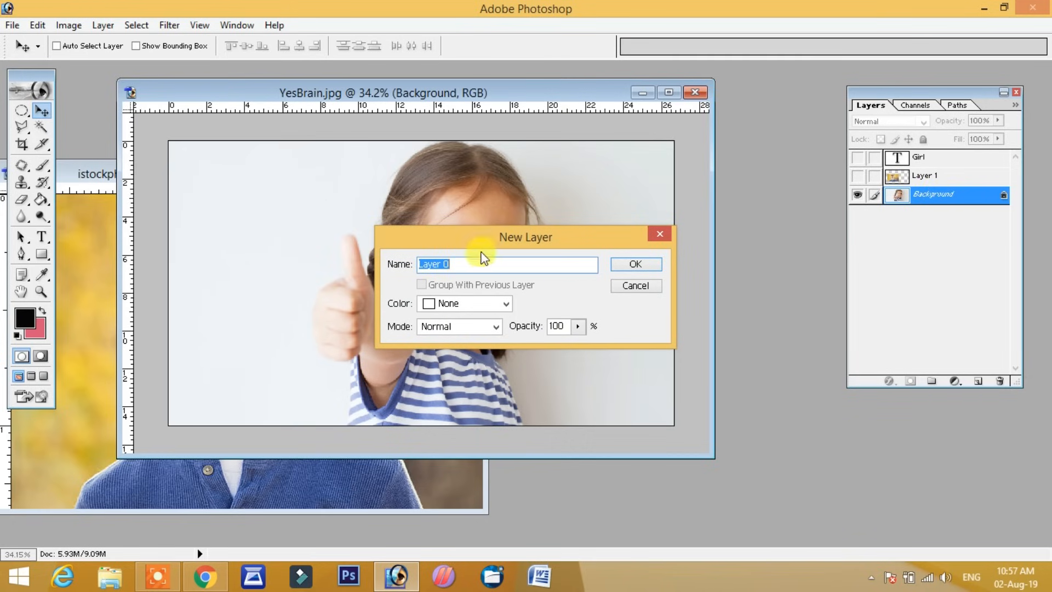
{"action": "left_click", "coordinate": [633, 267]}
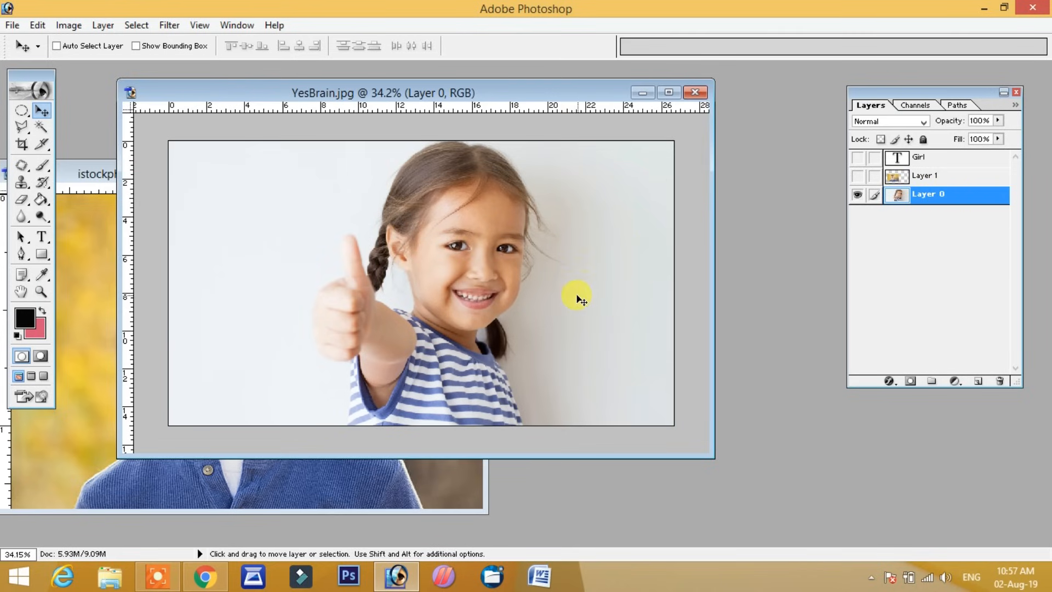
{"action": "mouse_move", "coordinate": [580, 299]}
{"action": "left_mouse_down"}
{"action": "mouse_move", "coordinate": [542, 259]}
{"action": "mouse_move", "coordinate": [526, 345]}
{"action": "mouse_move", "coordinate": [634, 300]}
{"action": "mouse_move", "coordinate": [589, 247]}
{"action": "mouse_move", "coordinate": [512, 306]}
{"action": "mouse_move", "coordinate": [616, 339]}
{"action": "mouse_move", "coordinate": [553, 278]}
{"action": "mouse_move", "coordinate": [573, 322]}
{"action": "mouse_move", "coordinate": [570, 291]}
{"action": "mouse_move", "coordinate": [580, 300]}
{"action": "left_mouse_up"}
- Scale the girl photo on Layer 0 with Free Transform to about 45.6% width and 49.1% height
{"action": "key", "text": "ctrl+t"}
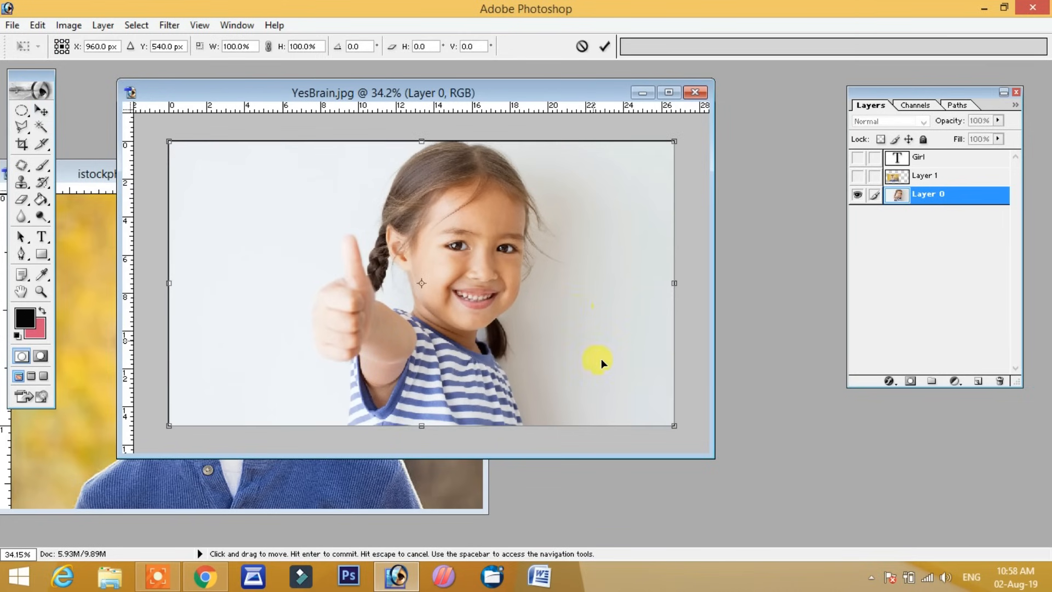
{"action": "left_click_drag", "start_coordinate": [674, 425], "coordinate": [499, 270]}
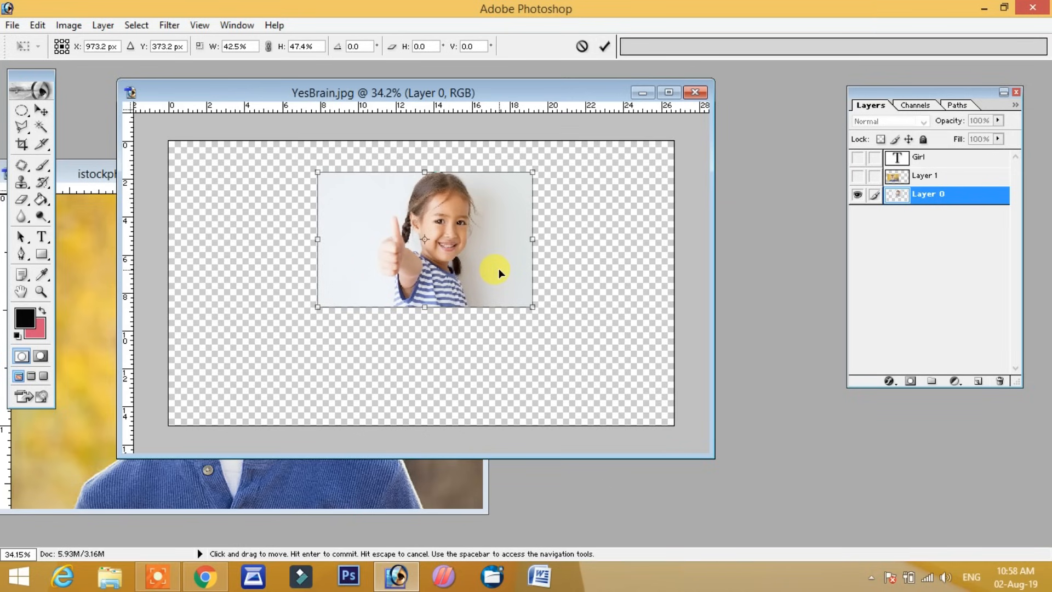
{"action": "mouse_move", "coordinate": [532, 307]}
{"action": "left_mouse_down"}
{"action": "mouse_move", "coordinate": [603, 357]}
{"action": "mouse_move", "coordinate": [541, 310]}
{"action": "mouse_move", "coordinate": [504, 329]}
{"action": "mouse_move", "coordinate": [525, 290]}
{"action": "left_mouse_up"}
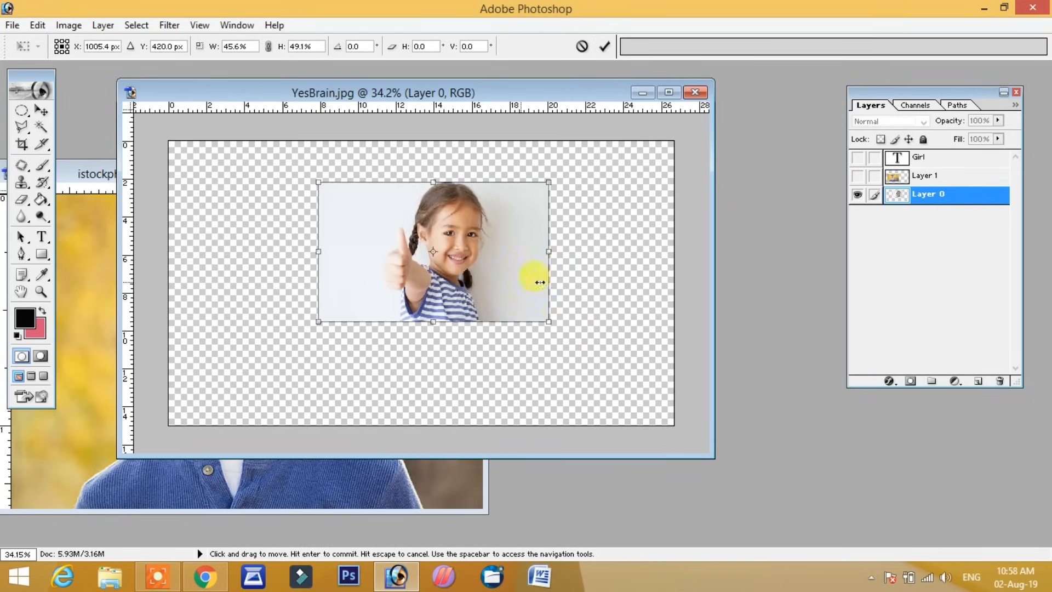
{"action": "key", "text": "Return"}
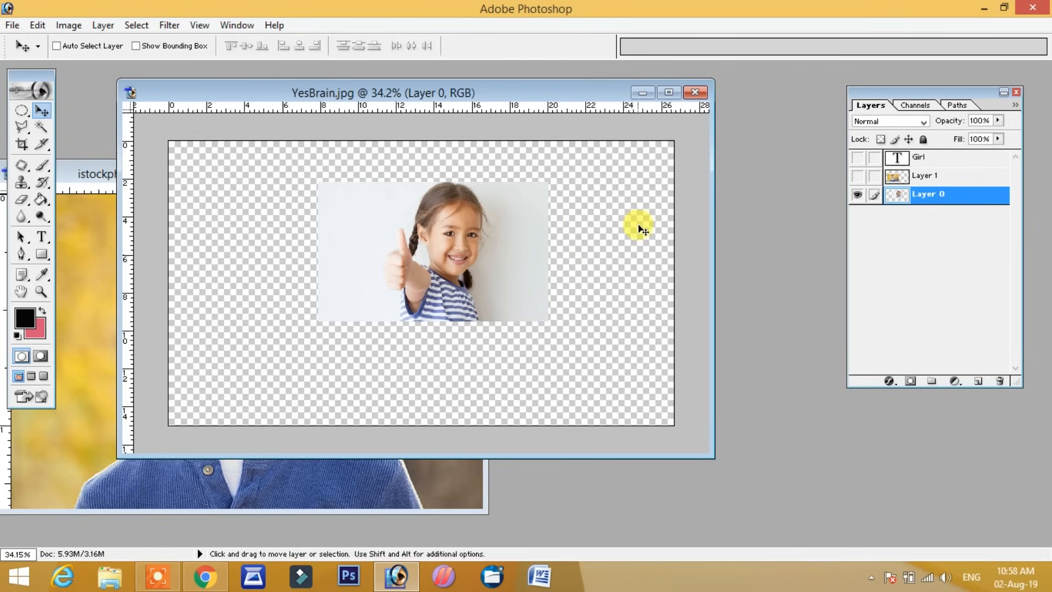
- Select Layer 0 from the canvas and move the reduced girl photo slightly down and left toward the canvas center
{"action": "right_click", "coordinate": [336, 228]}
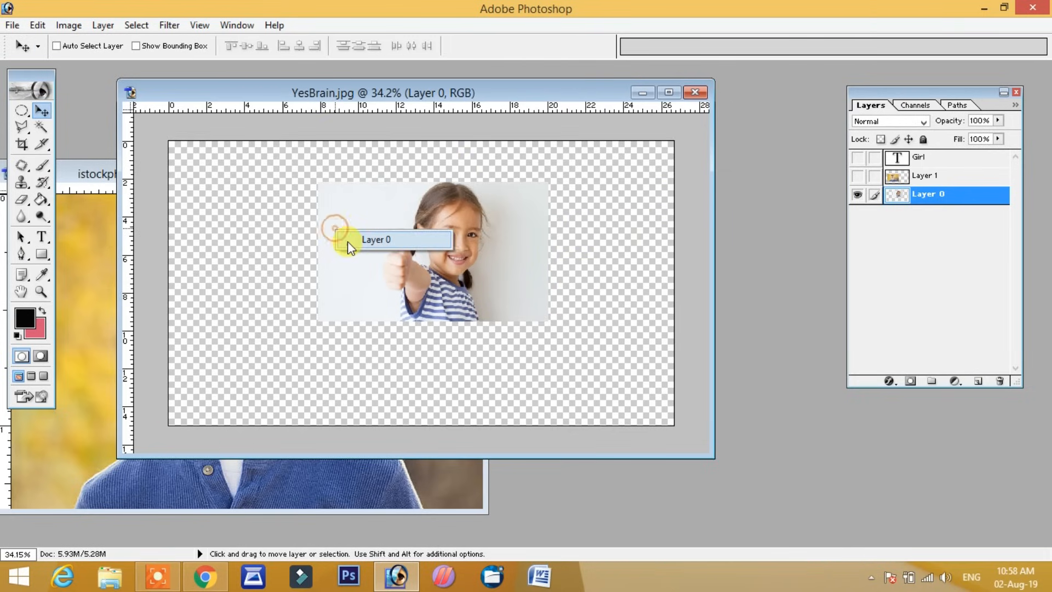
{"action": "left_click", "coordinate": [350, 241]}
{"action": "left_click_drag", "start_coordinate": [354, 240], "coordinate": [338, 283]}
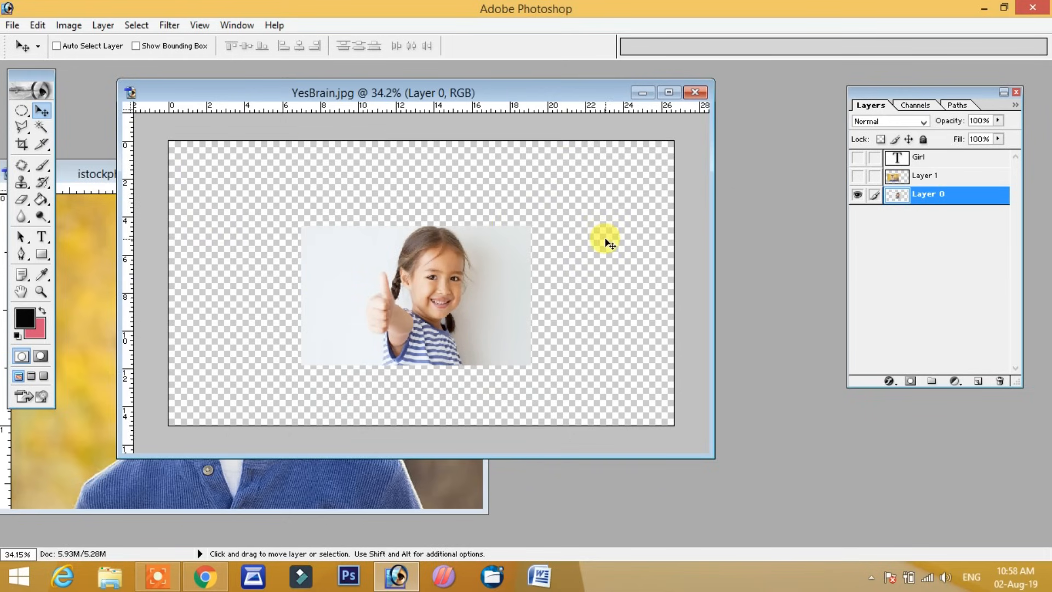
{"action": "mouse_move", "coordinate": [483, 308]}
{"action": "left_mouse_down"}
{"action": "mouse_move", "coordinate": [483, 234]}
{"action": "mouse_move", "coordinate": [497, 303]}
{"action": "mouse_move", "coordinate": [489, 291]}
{"action": "left_mouse_up"}
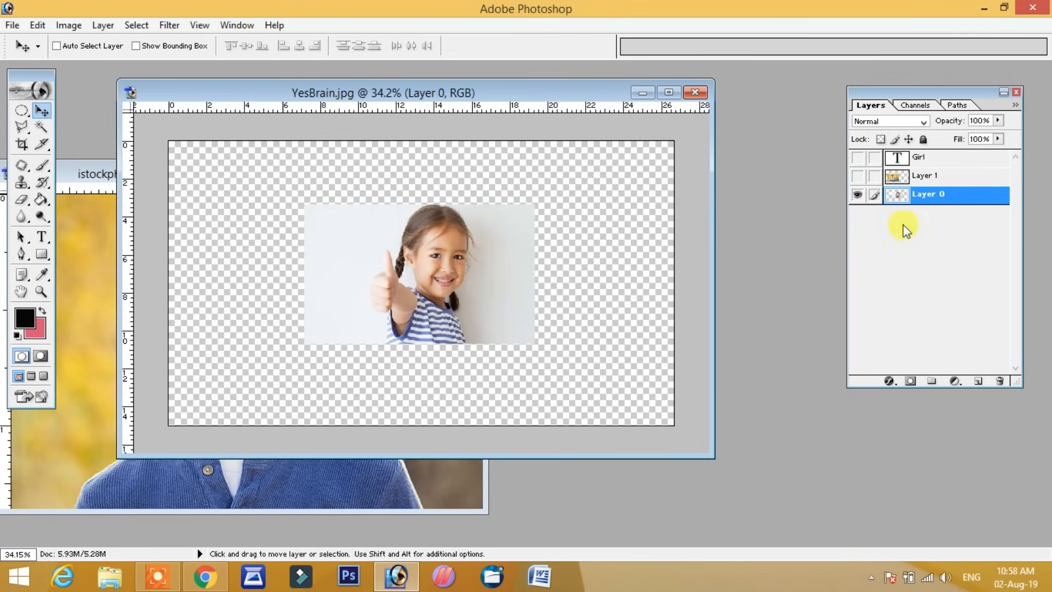
- Show Layer 1 and move the boy photo to the lower left of the canvas, partly overlapping the girl photo
{"action": "left_click", "coordinate": [860, 177]}
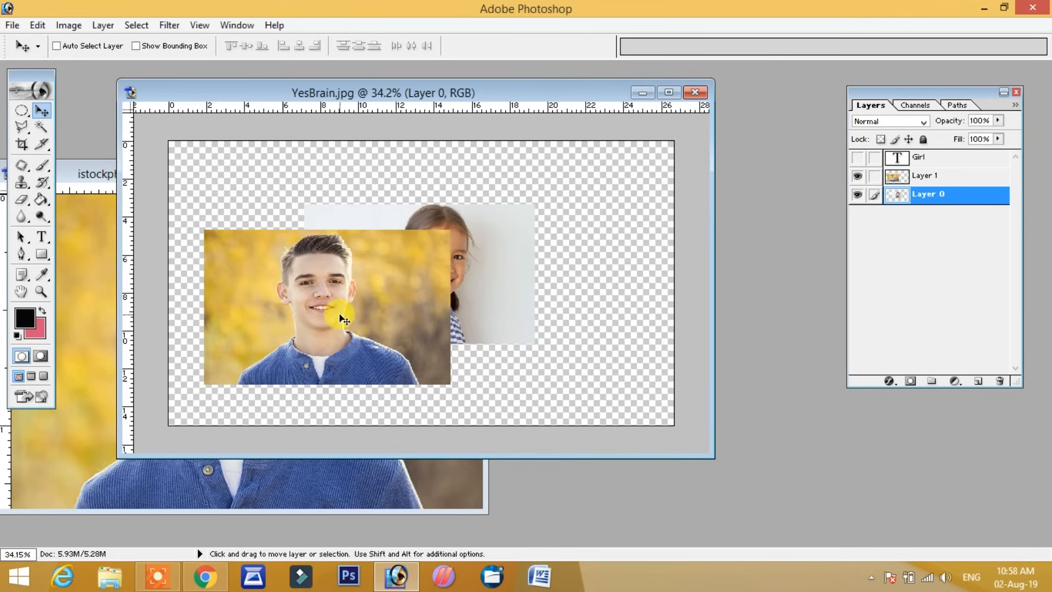
{"action": "right_click", "coordinate": [379, 312]}
{"action": "left_click", "coordinate": [403, 316]}
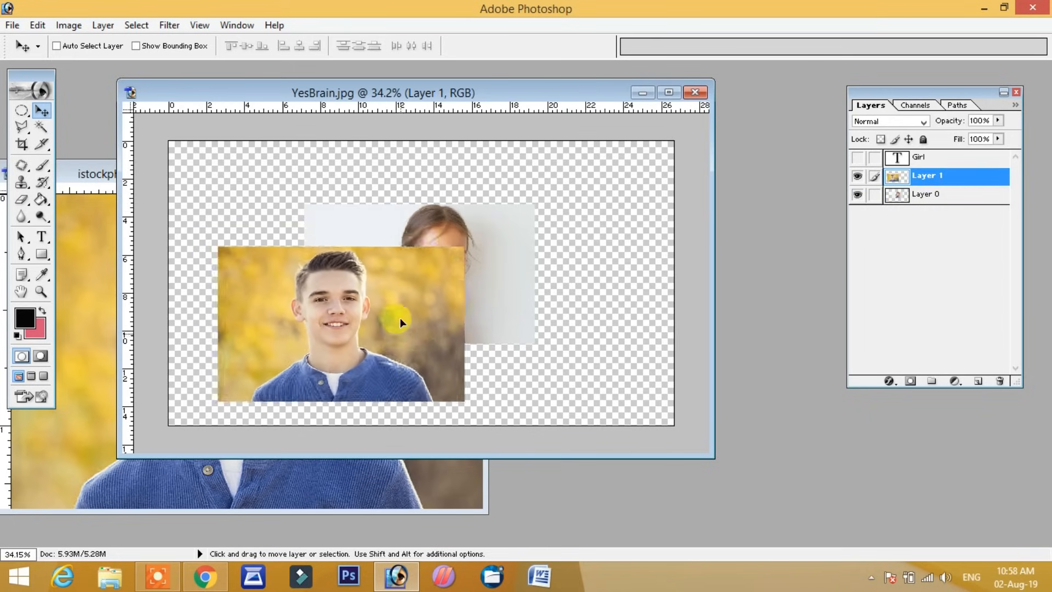
{"action": "left_click_drag", "start_coordinate": [400, 318], "coordinate": [369, 334]}
- Show the Girl text layer and move the text to the right of the boy photo
{"action": "left_click", "coordinate": [856, 158]}
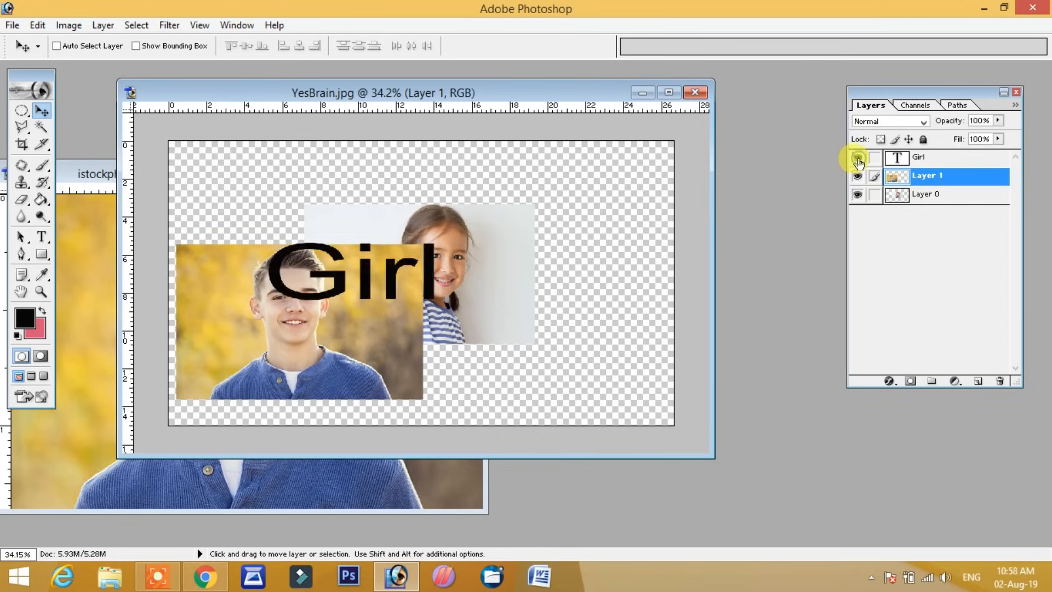
{"action": "right_click", "coordinate": [370, 291]}
{"action": "left_click", "coordinate": [390, 295]}
{"action": "left_click_drag", "start_coordinate": [386, 294], "coordinate": [559, 323]}
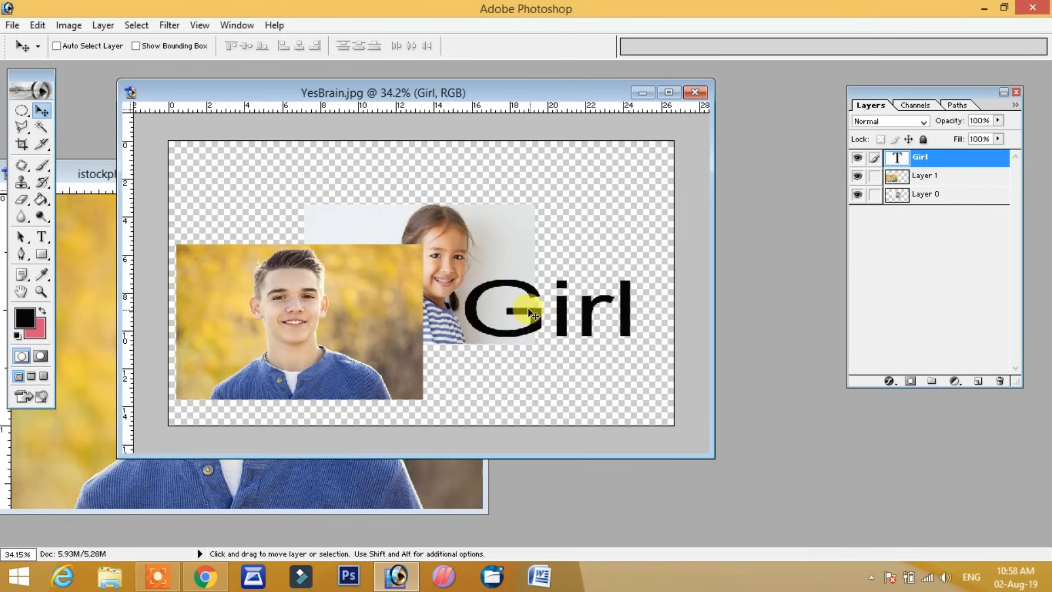
- Select Layer 1 and enlarge the boy photo with Free Transform to about 204.9% width and 183.4% height, filling the canvas
{"action": "right_click", "coordinate": [363, 311]}
{"action": "left_click", "coordinate": [368, 316]}
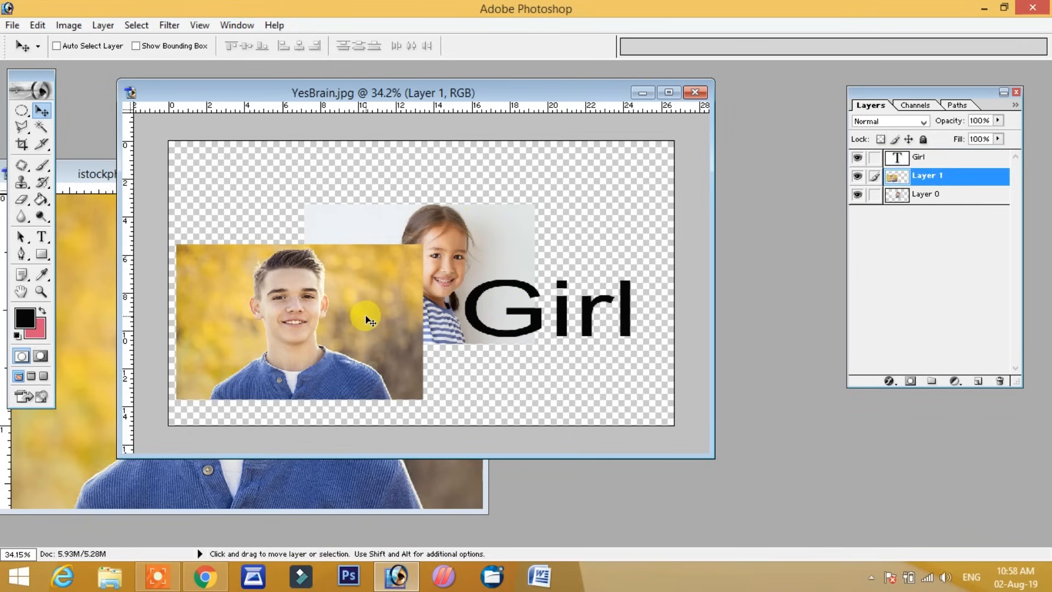
{"action": "right_click", "coordinate": [368, 313]}
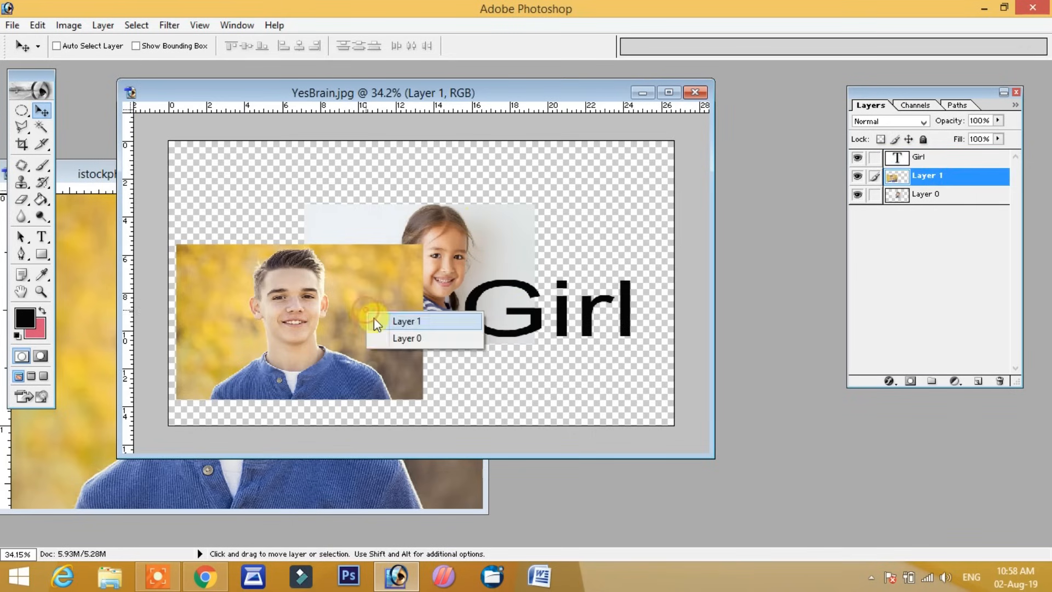
{"action": "left_click", "coordinate": [375, 320]}
{"action": "key", "text": "ctrl+t"}
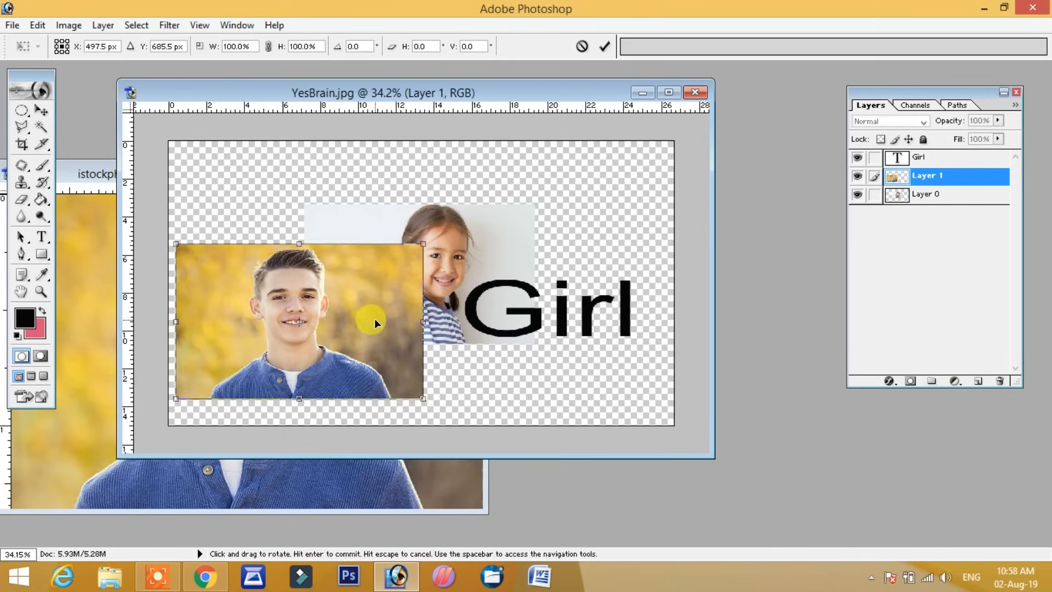
{"action": "left_click_drag", "start_coordinate": [422, 244], "coordinate": [674, 141]}
{"action": "left_click_drag", "start_coordinate": [673, 398], "coordinate": [672, 425]}
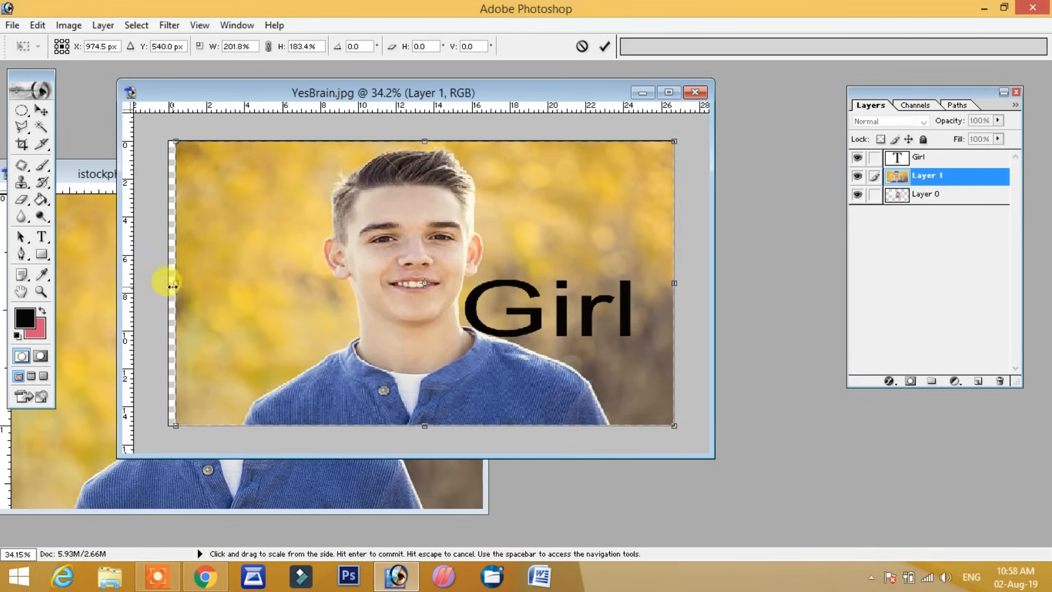
{"action": "left_click_drag", "start_coordinate": [175, 283], "coordinate": [168, 285]}
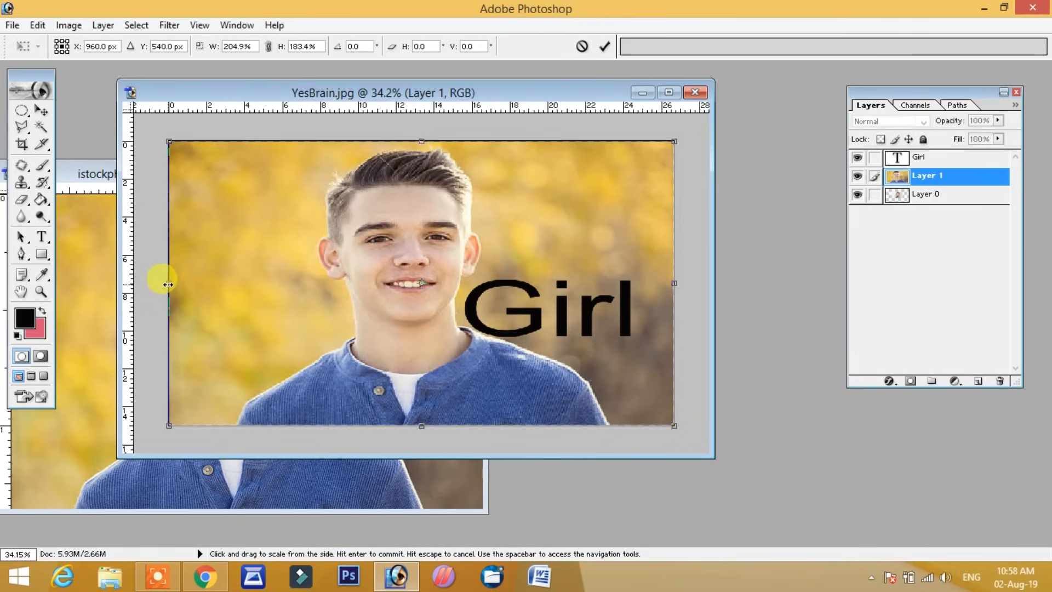
{"action": "key", "text": "Return"}
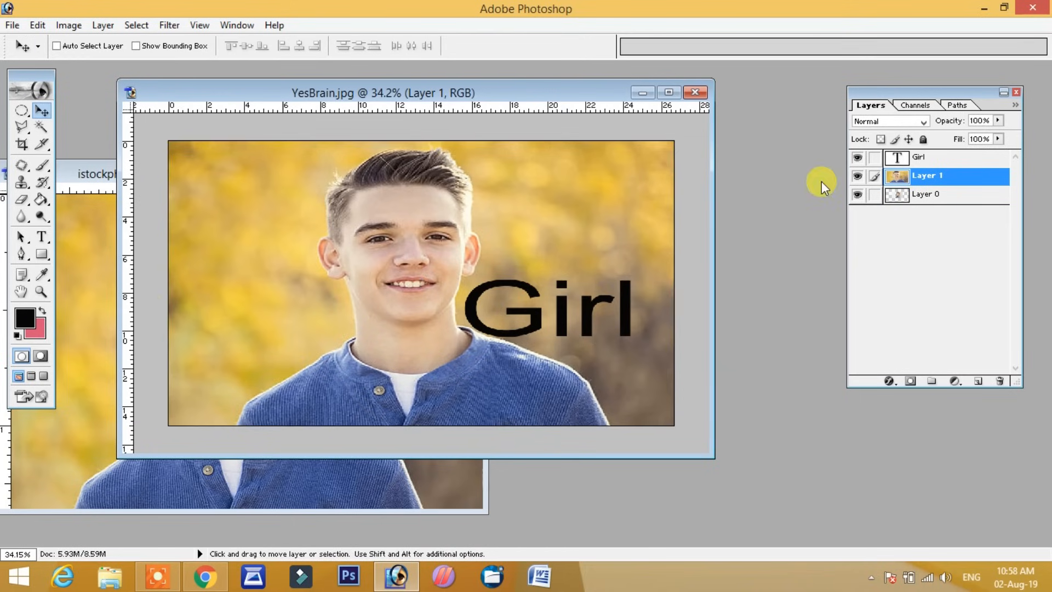
- Hide and show the Girl text layer, and reorder it beneath Layer 1 in the layer stack
{"action": "left_click", "coordinate": [858, 159]}
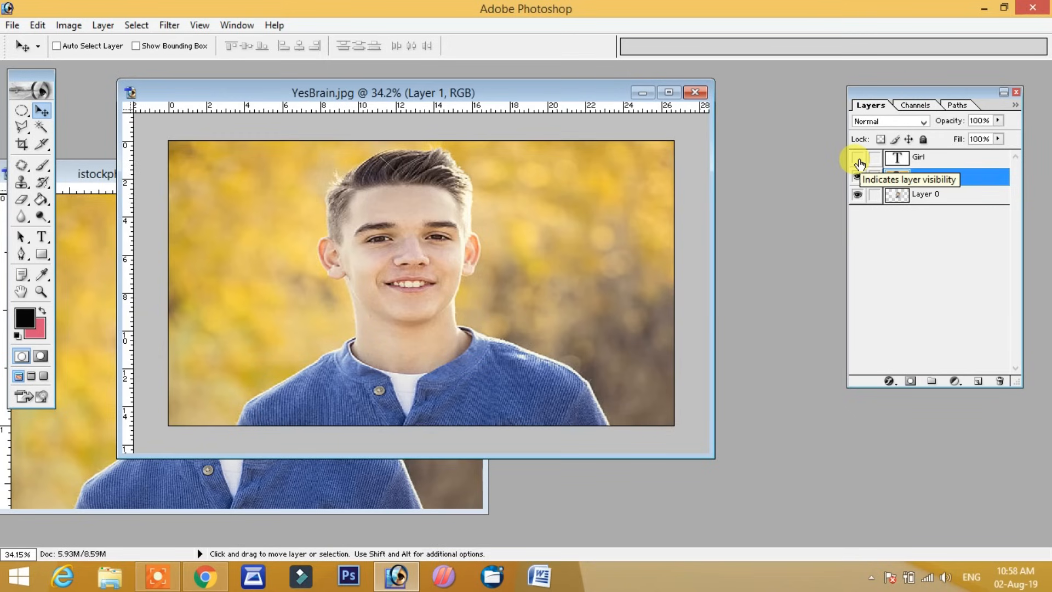
{"action": "left_click", "coordinate": [858, 159]}
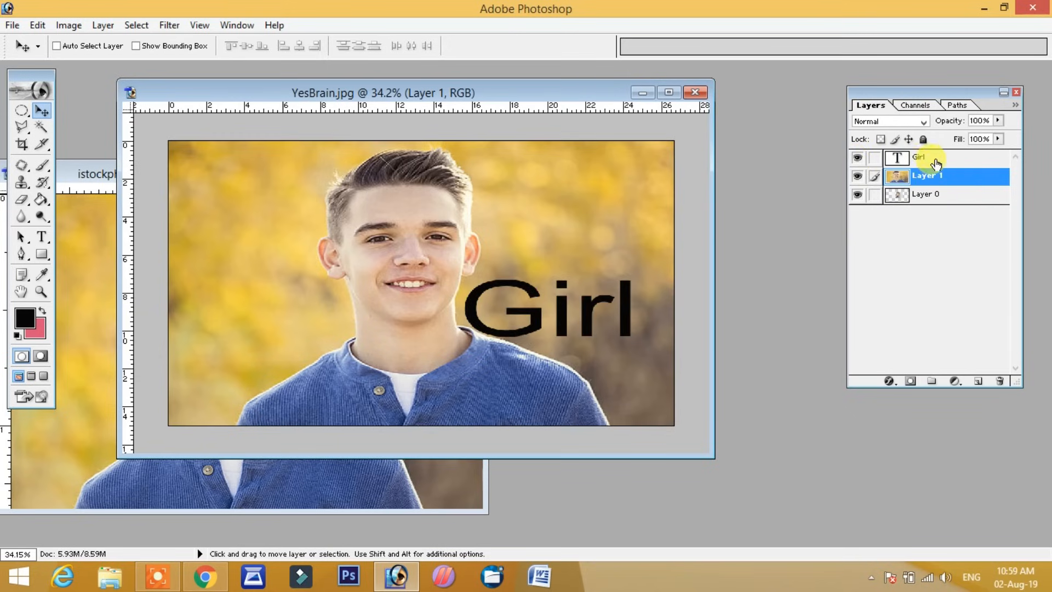
{"action": "mouse_move", "coordinate": [938, 161]}
{"action": "left_mouse_down"}
{"action": "mouse_move", "coordinate": [923, 159]}
{"action": "mouse_move", "coordinate": [939, 176]}
{"action": "left_mouse_up"}
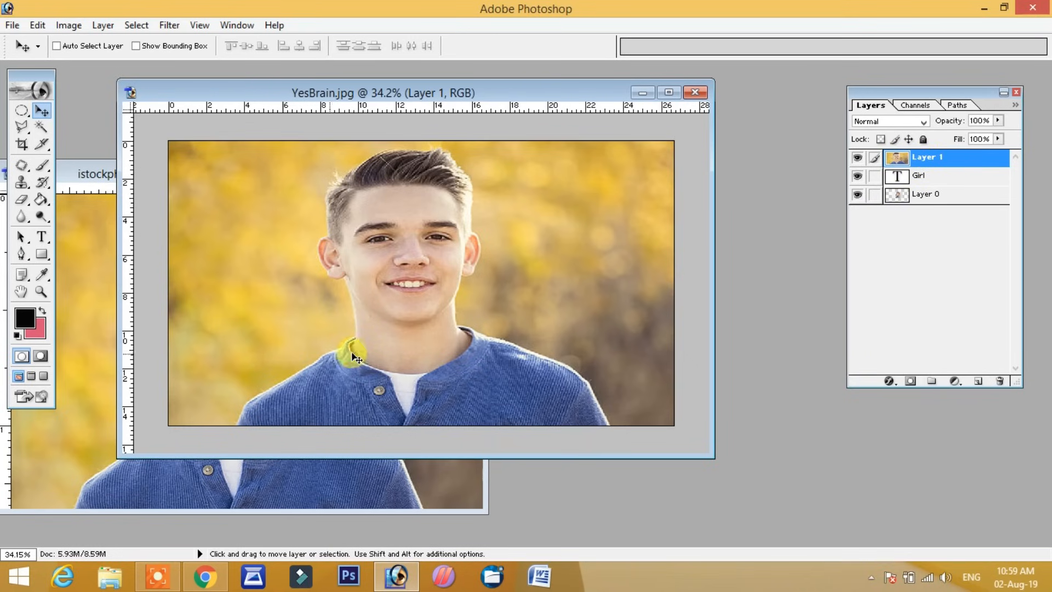
- Add a new empty layer above Layer 1 and set the foreground color to near-white FEFBFB
{"action": "left_click_drag", "start_coordinate": [709, 456], "coordinate": [741, 480]}
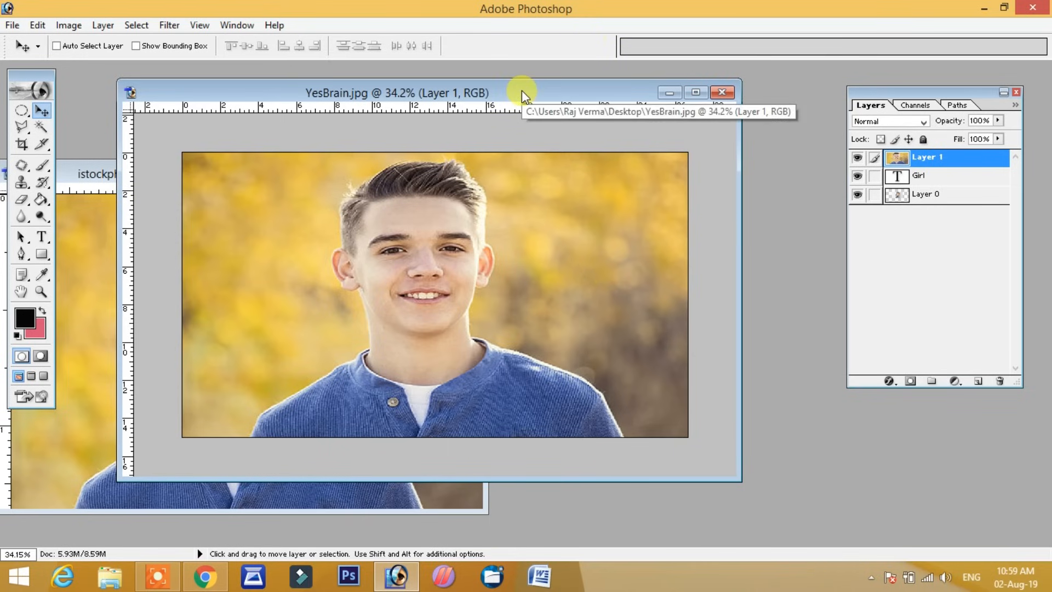
{"action": "left_click", "coordinate": [978, 382]}
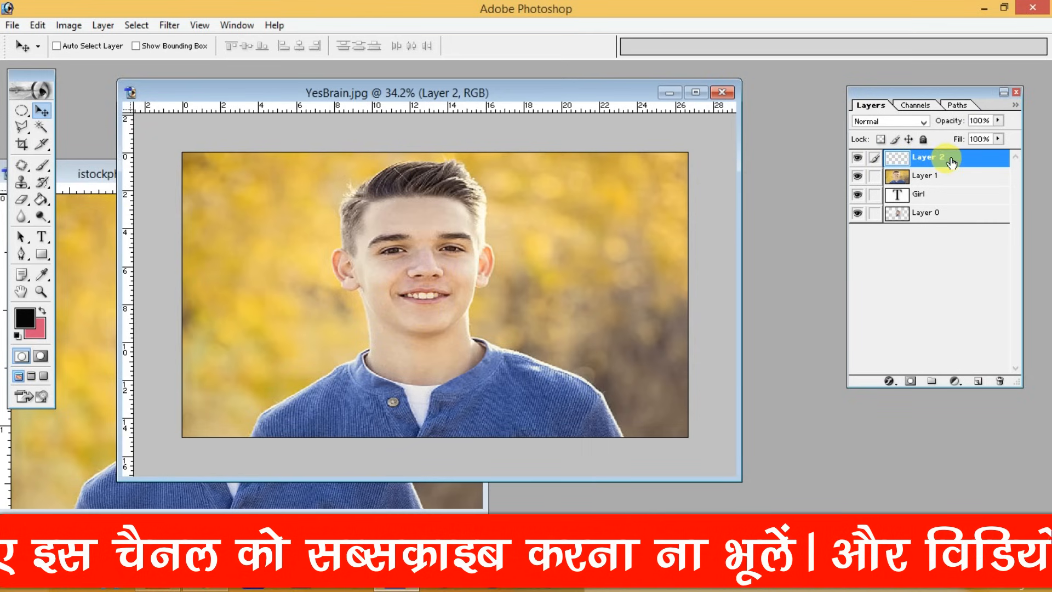
{"action": "left_click", "coordinate": [26, 325]}
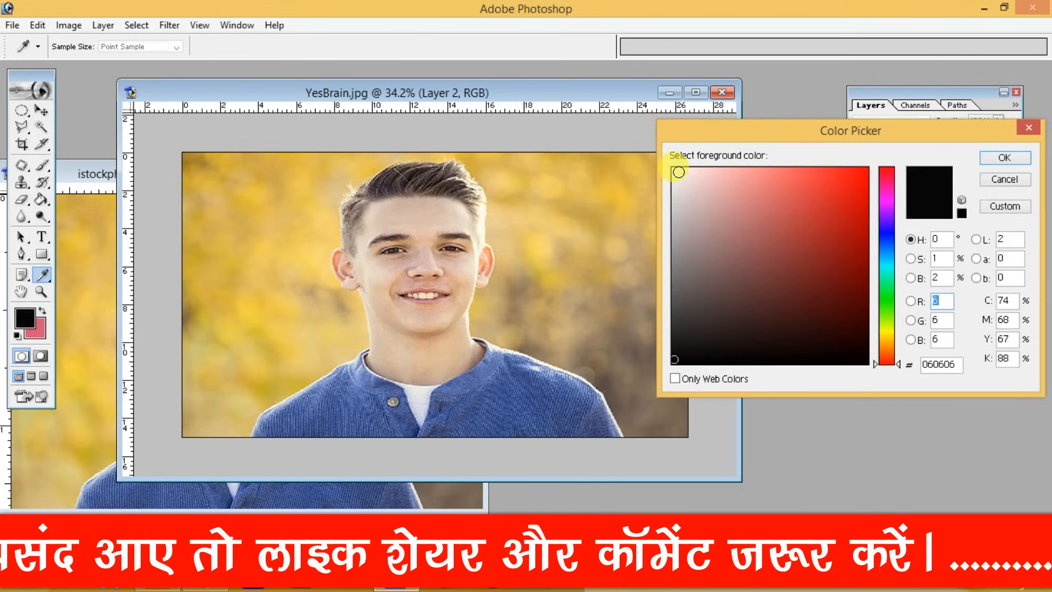
{"action": "left_click_drag", "start_coordinate": [678, 172], "coordinate": [674, 168]}
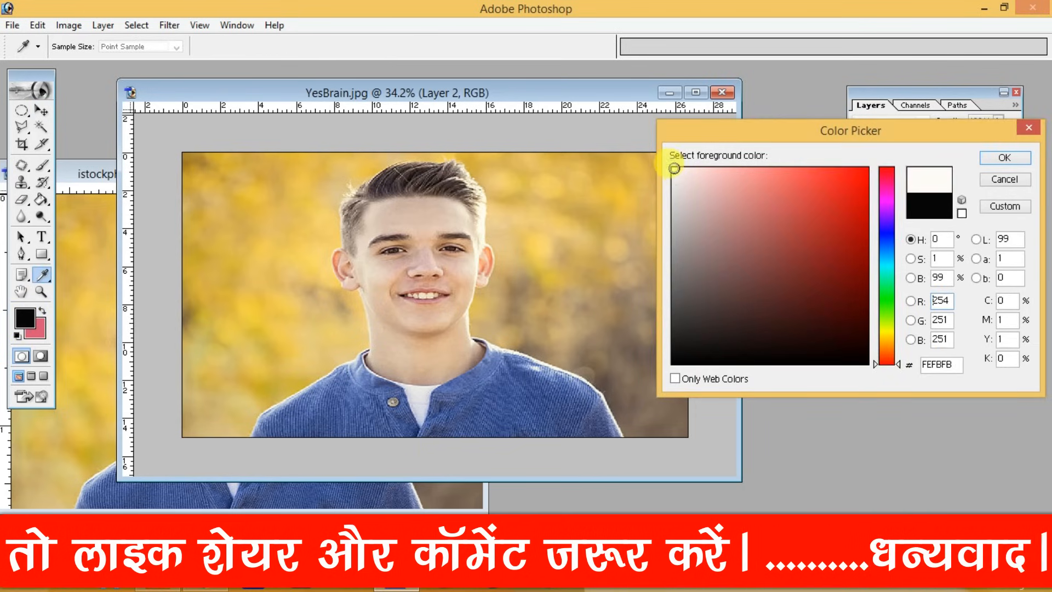
{"action": "left_click", "coordinate": [998, 158]}
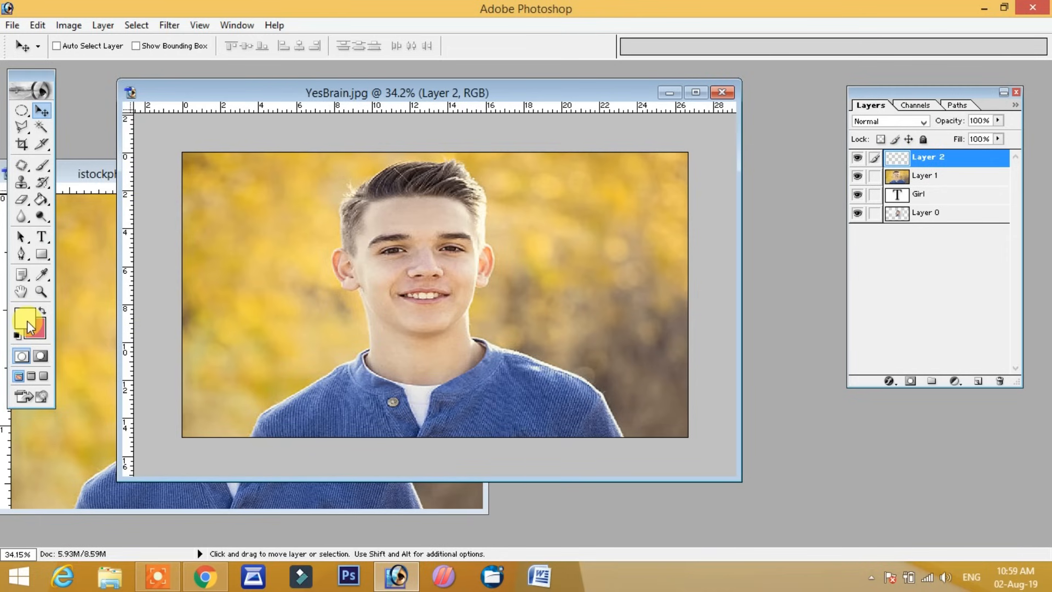
{"action": "left_click", "coordinate": [27, 321]}
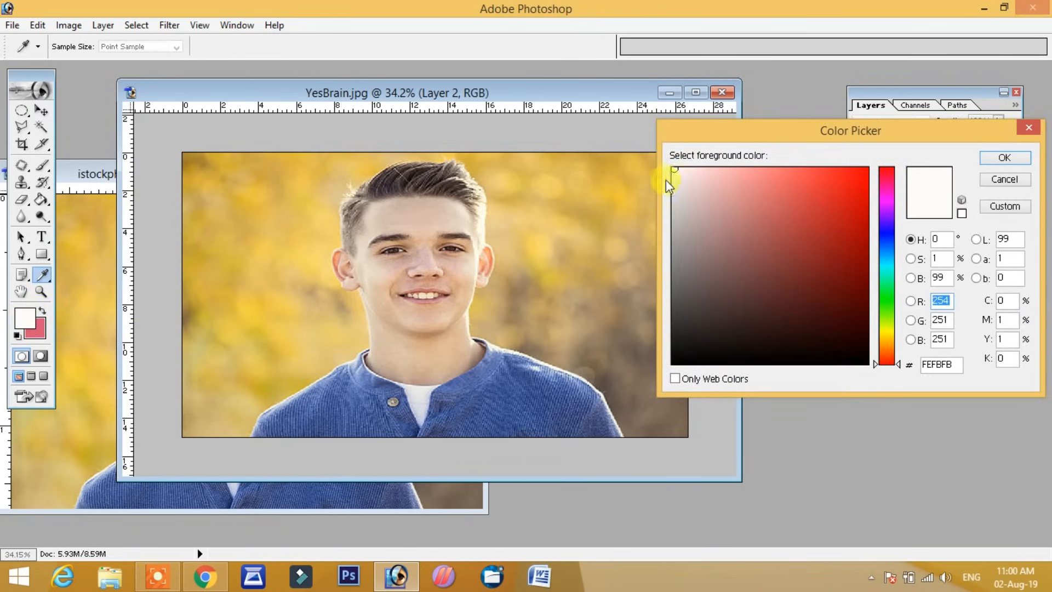
{"action": "left_click", "coordinate": [674, 168]}
{"action": "left_click", "coordinate": [997, 158]}
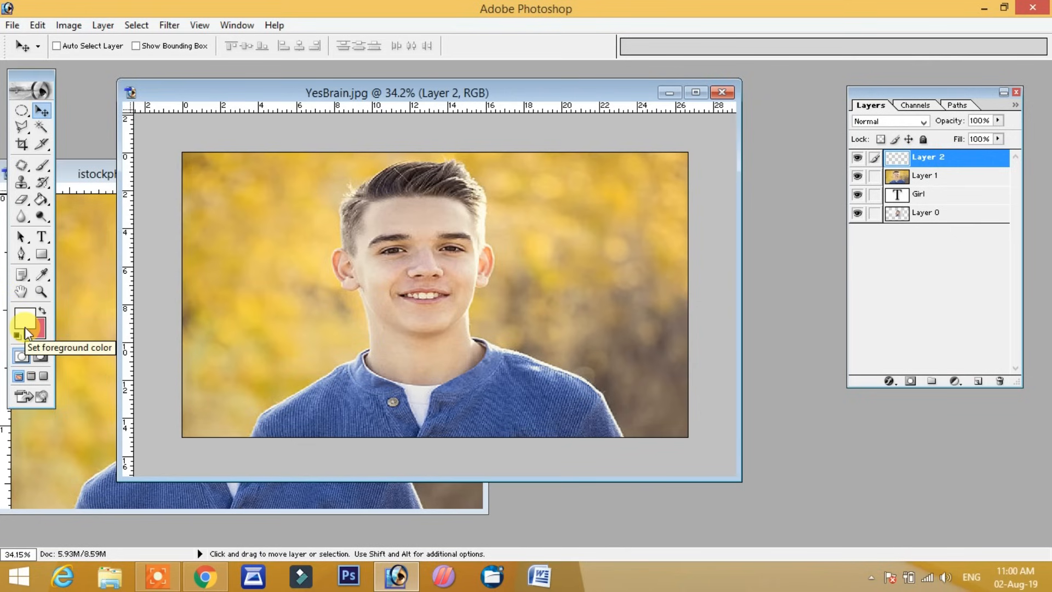
- Fill Layer 2 with the near-white foreground color and shrink it with Free Transform to about 38.1% width and 23.3% height
{"action": "key", "text": "alt"}
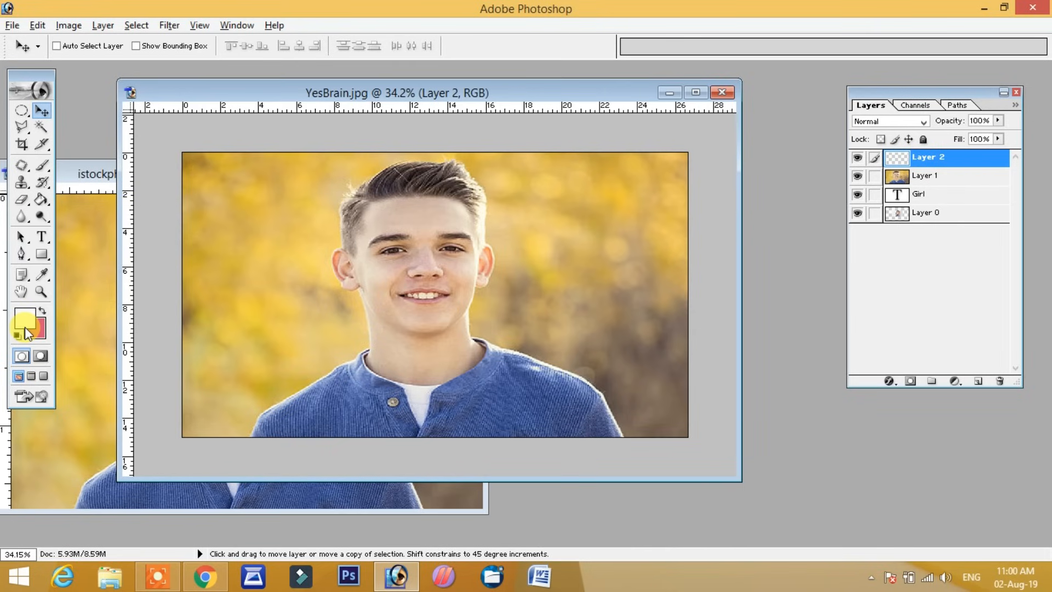
{"action": "key", "text": "alt+BackSpace"}
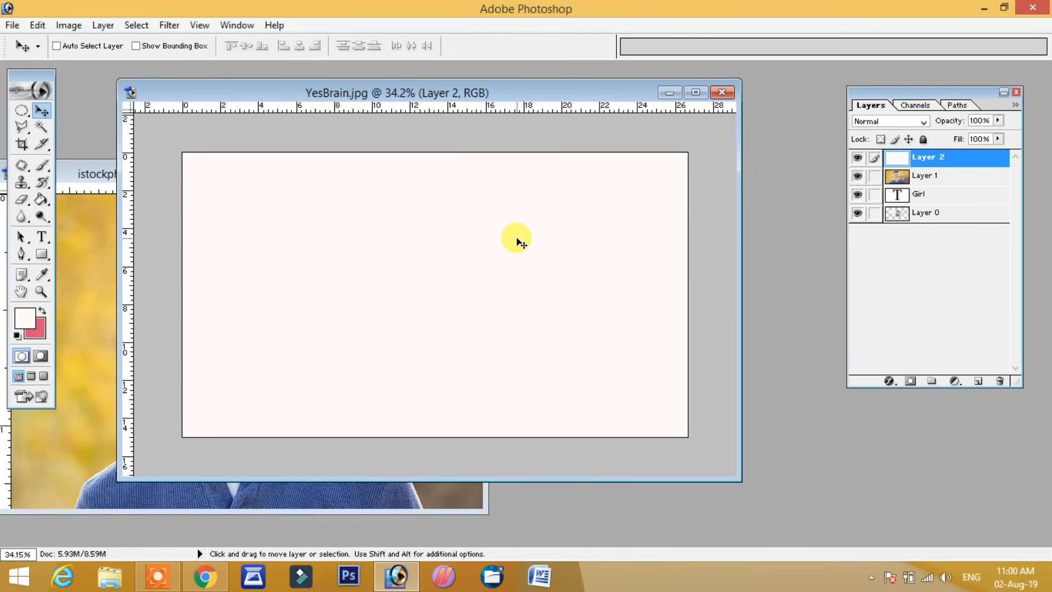
{"action": "key", "text": "ctrl+t"}
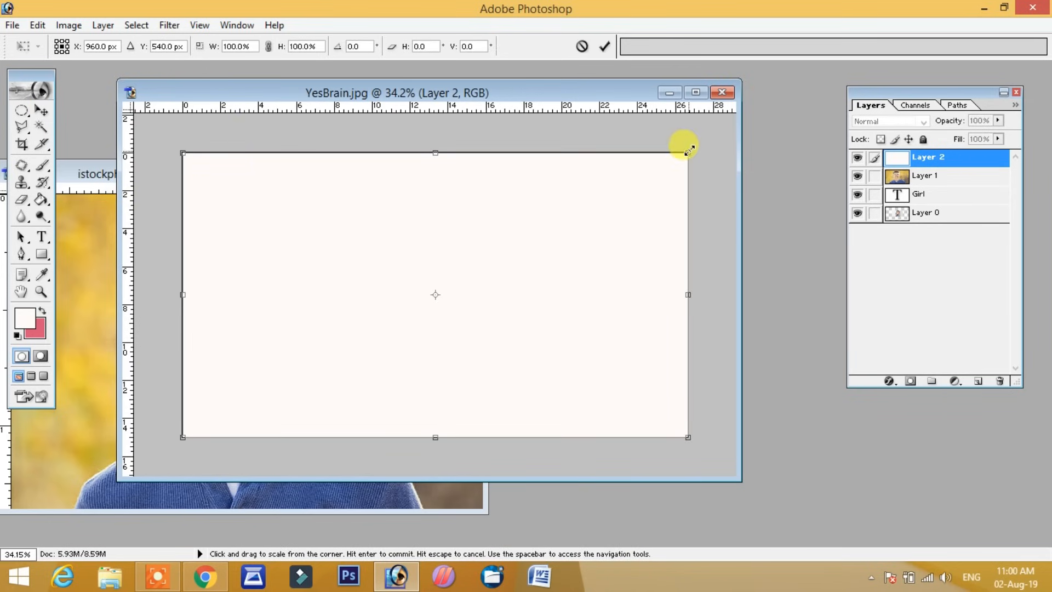
{"action": "left_click_drag", "start_coordinate": [688, 152], "coordinate": [376, 369]}
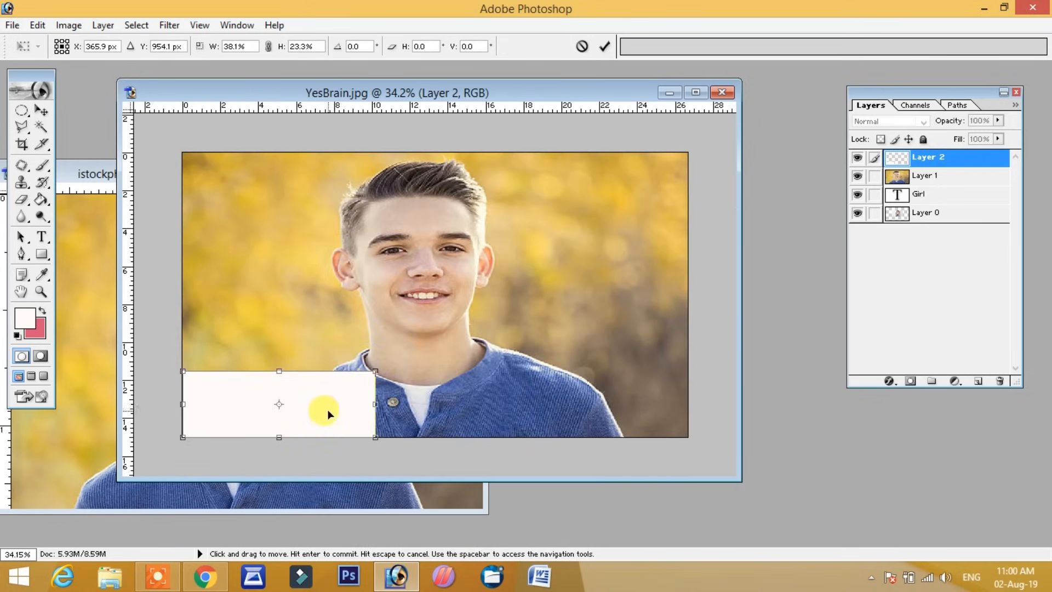
- Move the white bar onto the boy's chest and resize it to about 49.2% width and 21.7% height
{"action": "left_click_drag", "start_coordinate": [321, 411], "coordinate": [463, 398]}
{"action": "left_click_drag", "start_coordinate": [530, 364], "coordinate": [564, 369]}
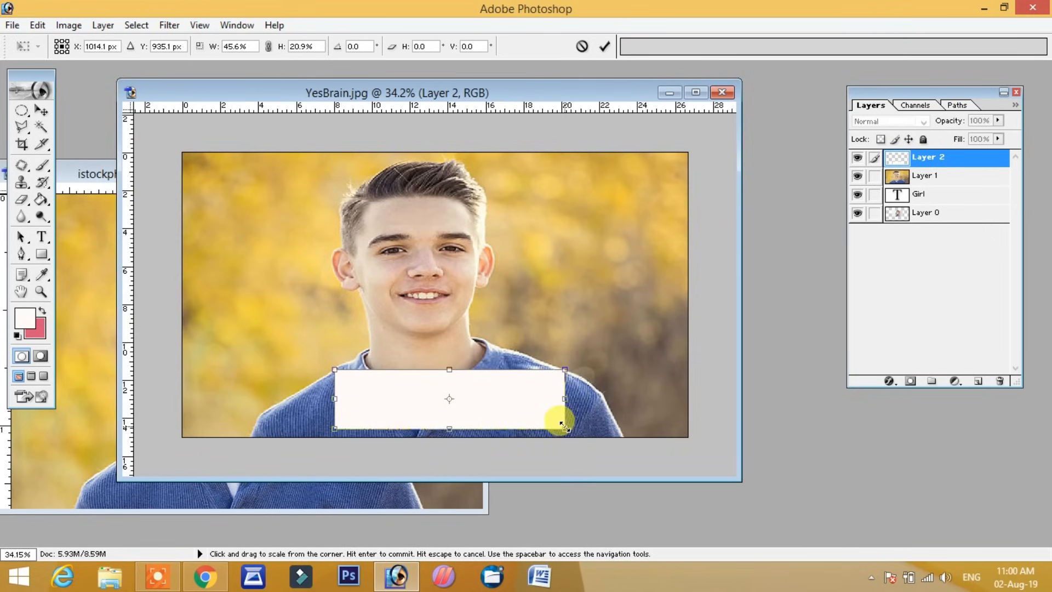
{"action": "left_click_drag", "start_coordinate": [557, 418], "coordinate": [574, 428]}
{"action": "left_click_drag", "start_coordinate": [401, 411], "coordinate": [384, 411]}
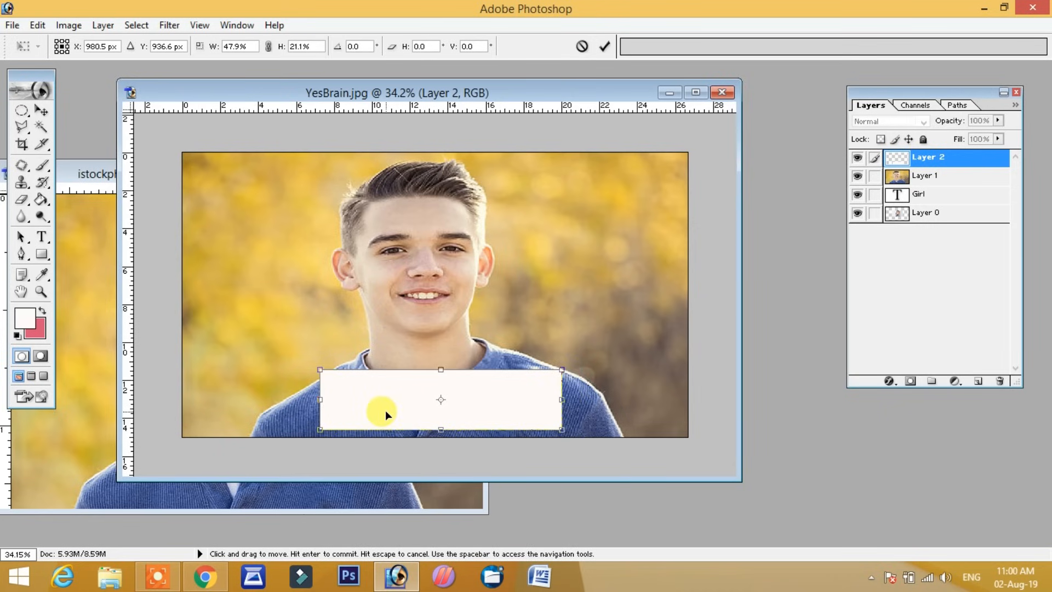
{"action": "left_click_drag", "start_coordinate": [321, 368], "coordinate": [315, 368]}
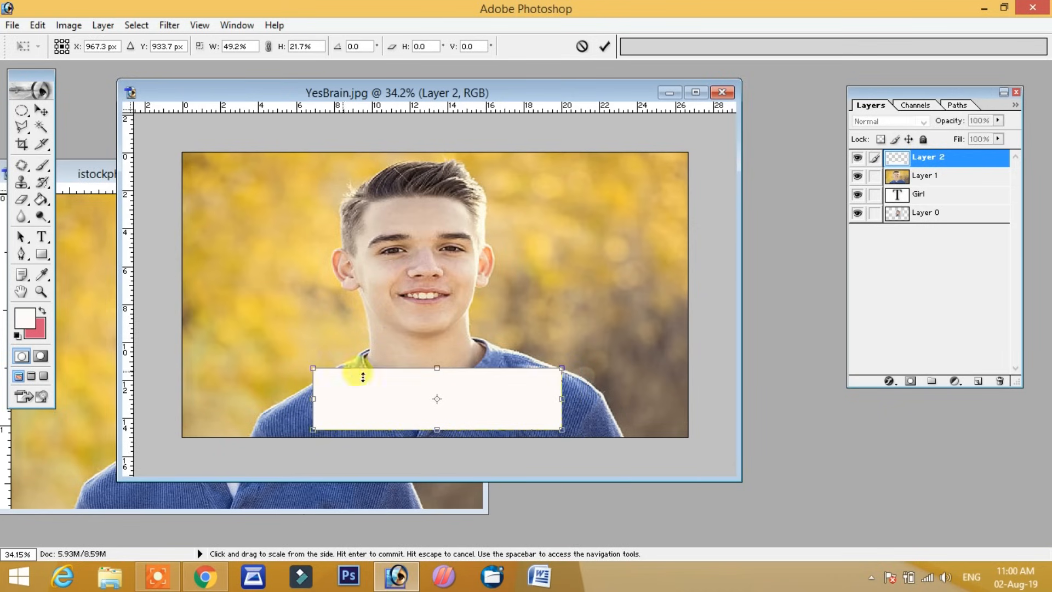
{"action": "left_click_drag", "start_coordinate": [526, 408], "coordinate": [531, 408]}
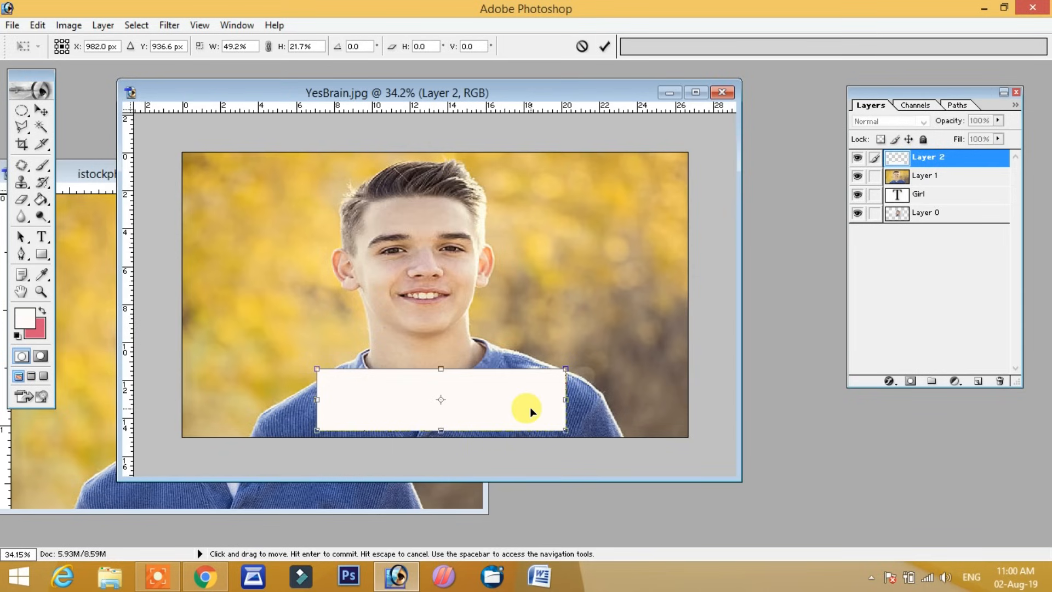
- Nudge the white bar slightly down and to the left, to about X 946.8 px and Y 942.4 px
{"action": "key", "text": "Down"}
{"action": "key", "text": "Down"}
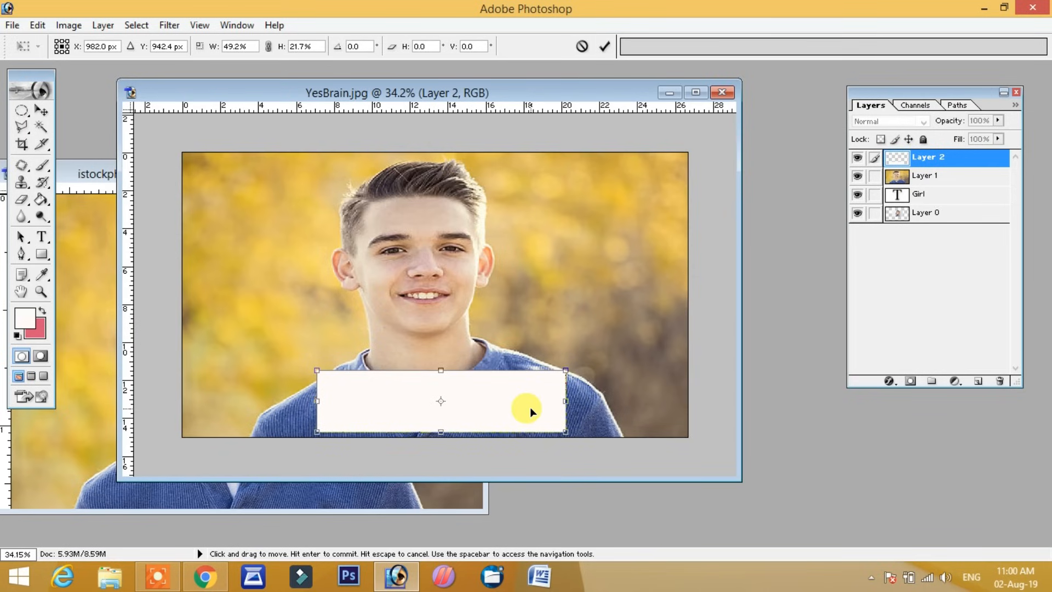
{"action": "key", "text": "Left"}
{"action": "key", "text": "Left"}
{"action": "key", "text": "Left"}
{"action": "key", "text": "Left"}
{"action": "key", "text": "Left"}
{"action": "key", "text": "Left"}
{"action": "key", "text": "Left"}
{"action": "key", "text": "Left"}
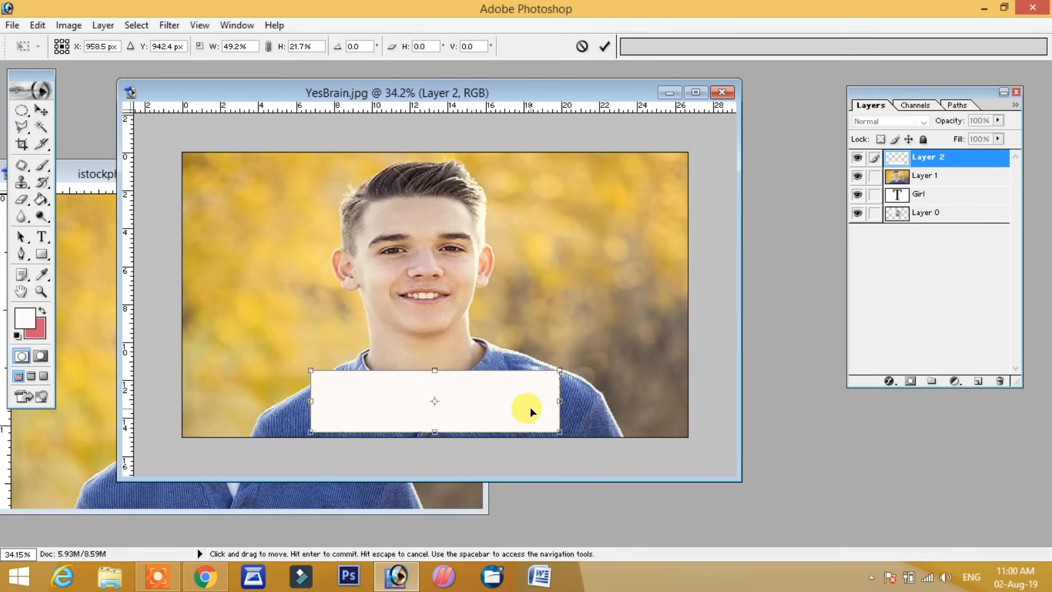
{"action": "key", "text": "Left"}
{"action": "key", "text": "Left"}
{"action": "key", "text": "Left"}
{"action": "key", "text": "Left"}
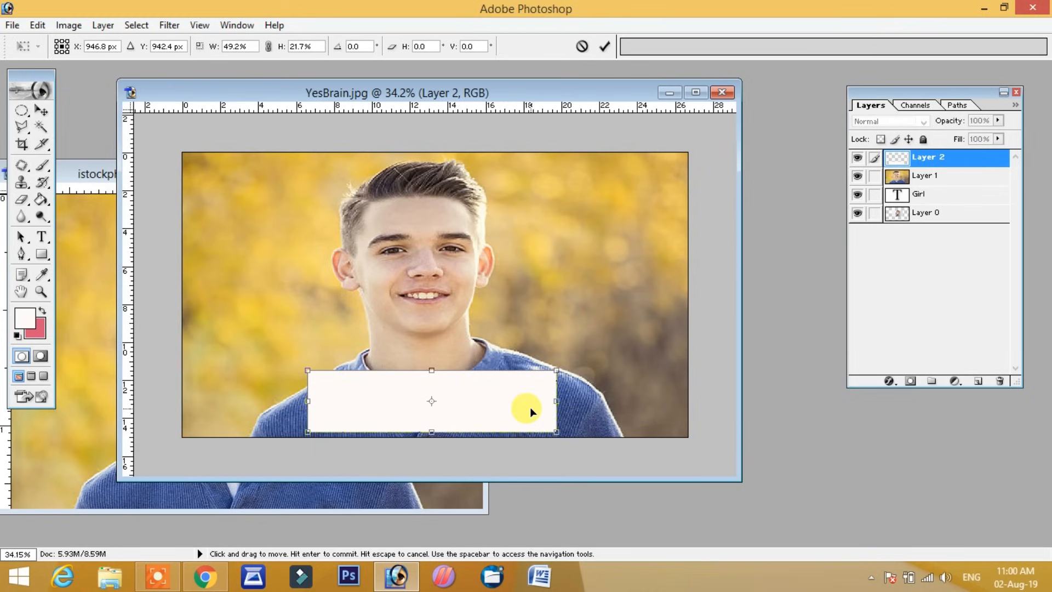
- Resize the white bar to about 50.8% width and 20.1% height, nudge it down to about Y 942.4 px, and apply the transform
{"action": "left_click_drag", "start_coordinate": [556, 402], "coordinate": [564, 427]}
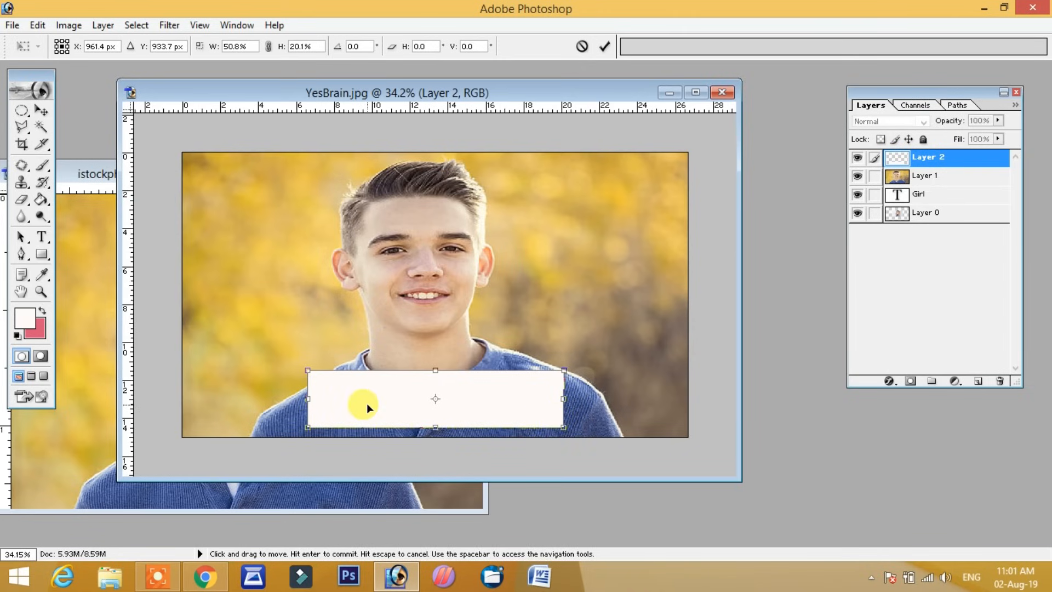
{"action": "key", "text": "Down"}
{"action": "key", "text": "Down"}
{"action": "key", "text": "Down"}
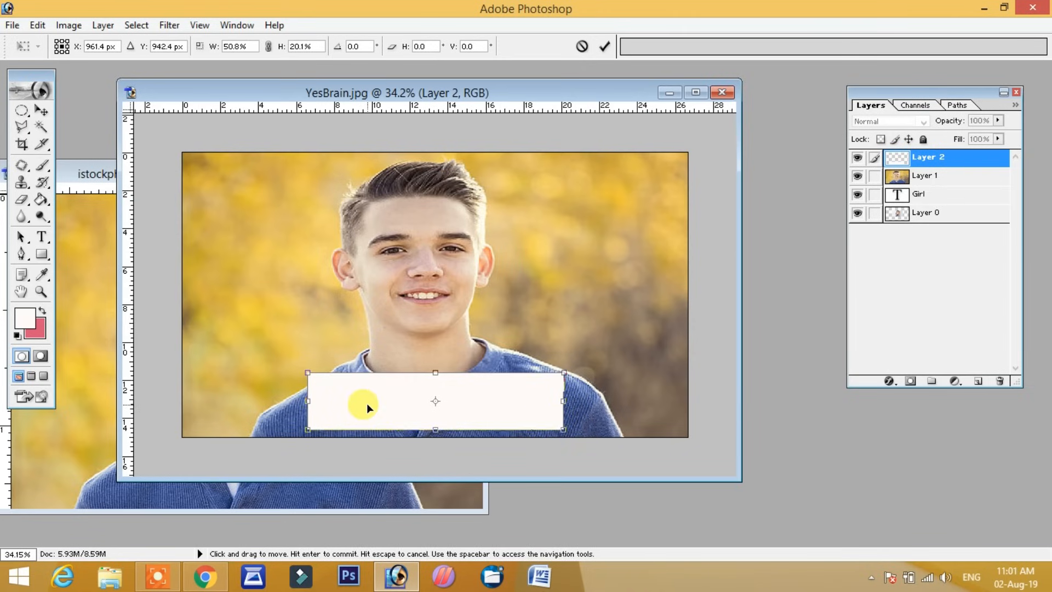
{"action": "double_click", "coordinate": [367, 404]}
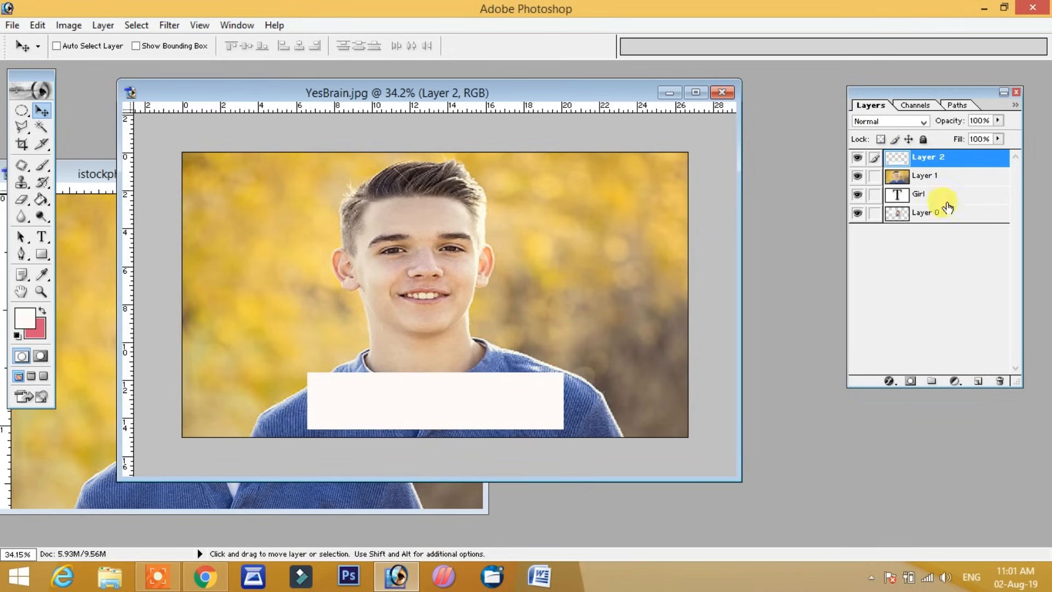
- Add a new empty layer above Layer 2 and set the Type tool to Arial Bold at 36 pt
{"action": "left_click", "coordinate": [978, 382]}
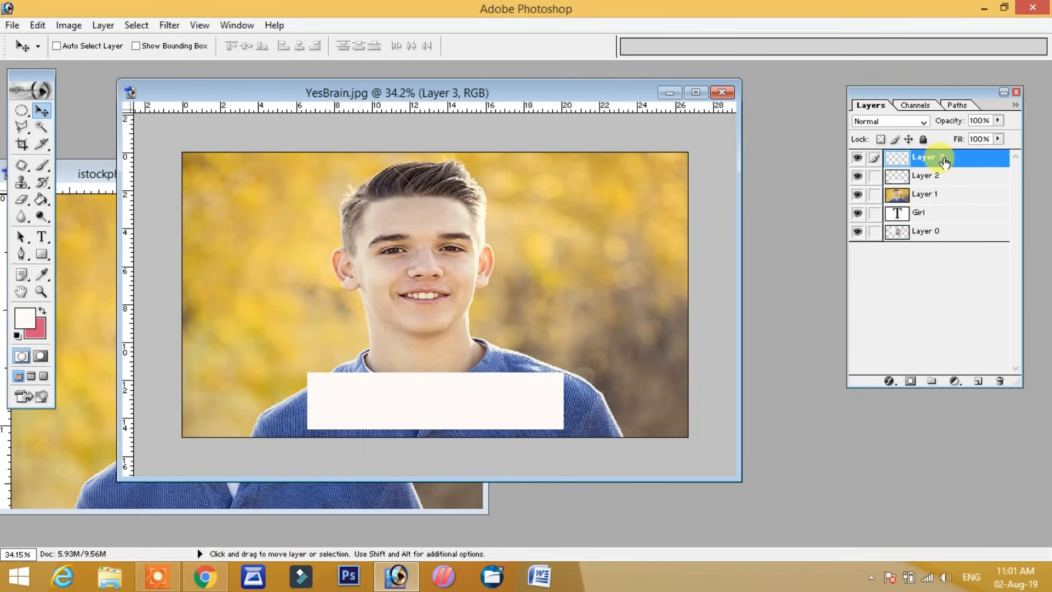
{"action": "left_click", "coordinate": [44, 237]}
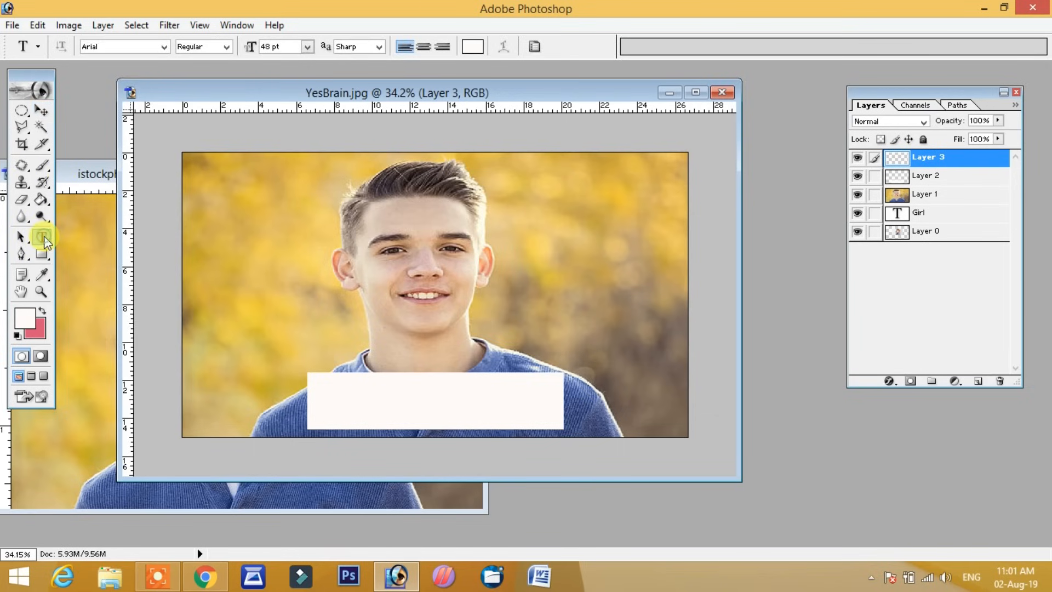
{"action": "left_click", "coordinate": [163, 44]}
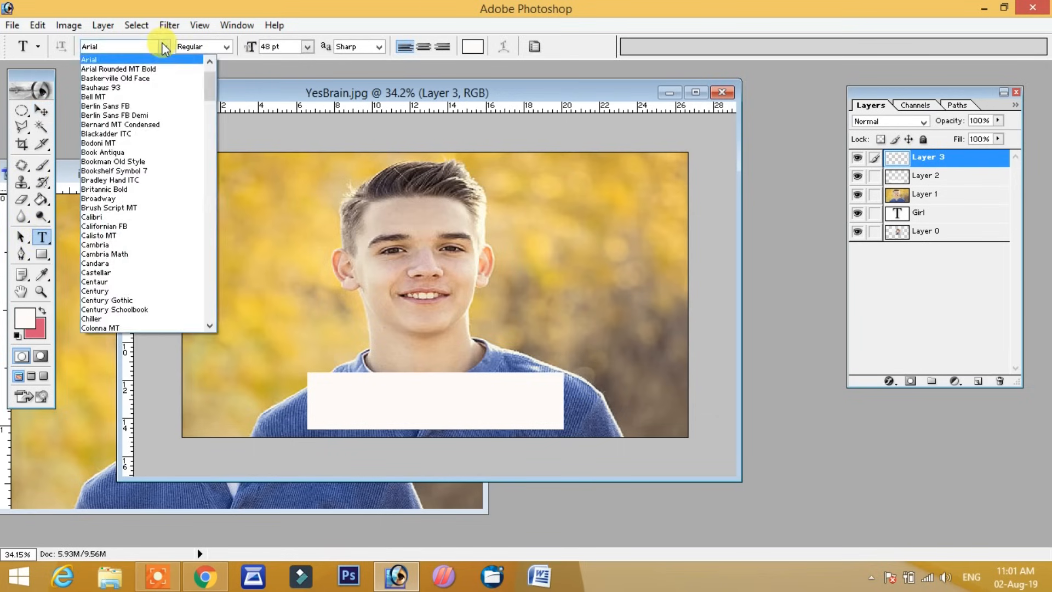
{"action": "left_click", "coordinate": [163, 44]}
{"action": "left_click", "coordinate": [226, 46]}
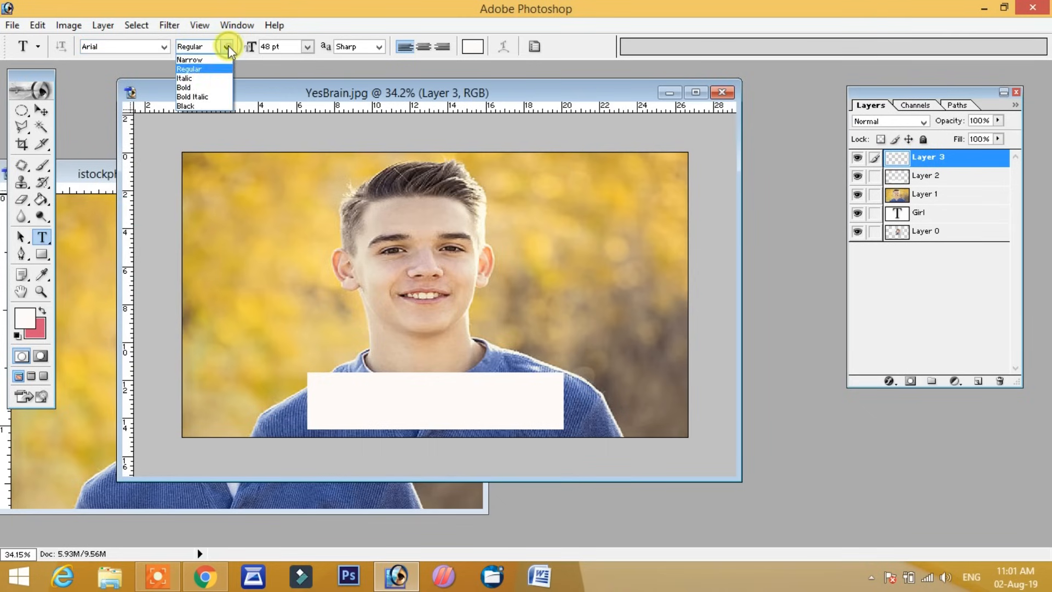
{"action": "left_click", "coordinate": [195, 89]}
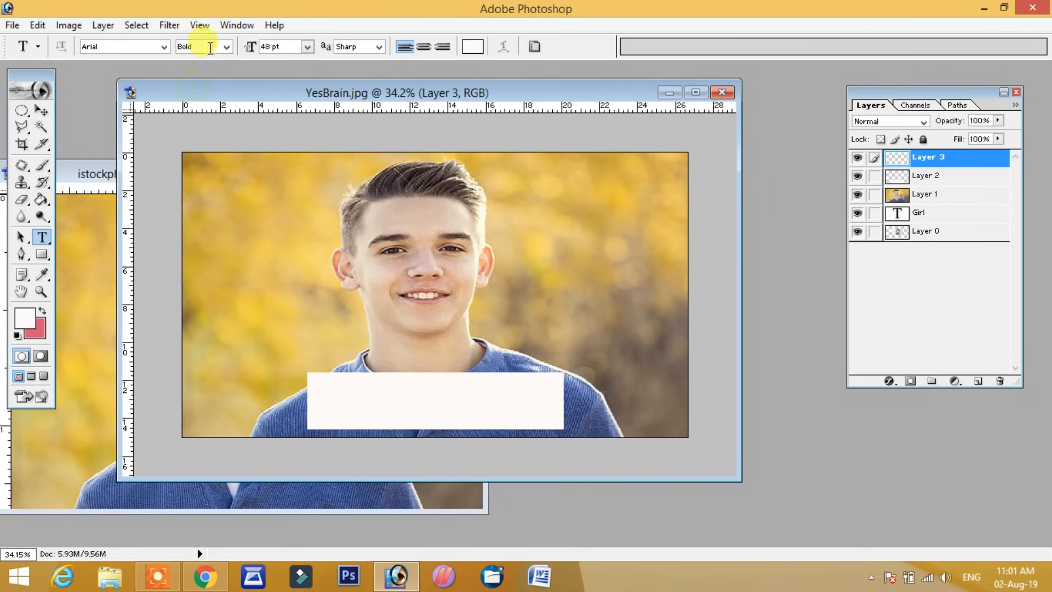
{"action": "left_click", "coordinate": [306, 47]}
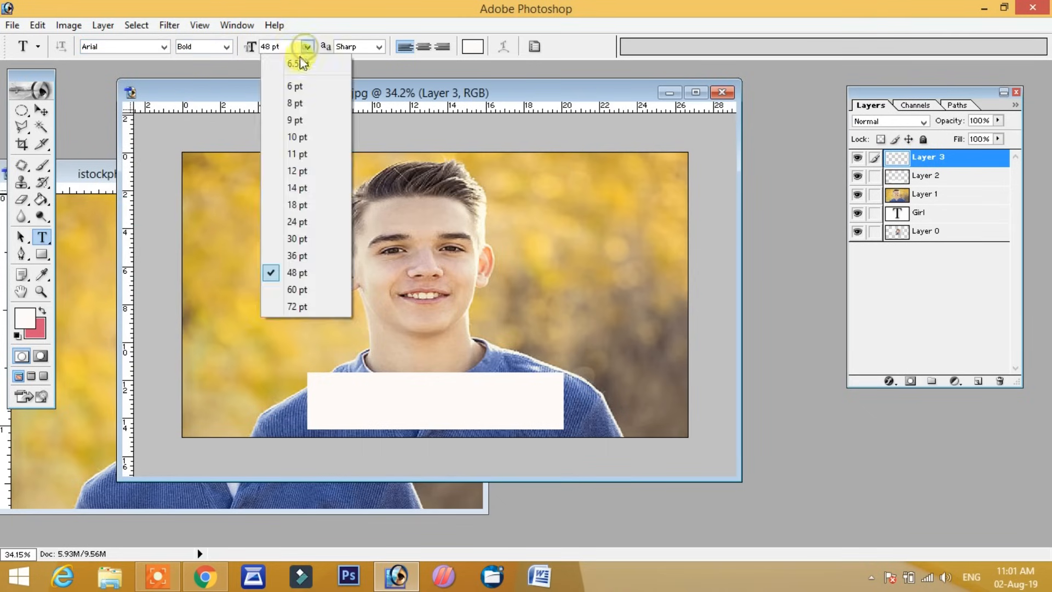
{"action": "left_click", "coordinate": [295, 255]}
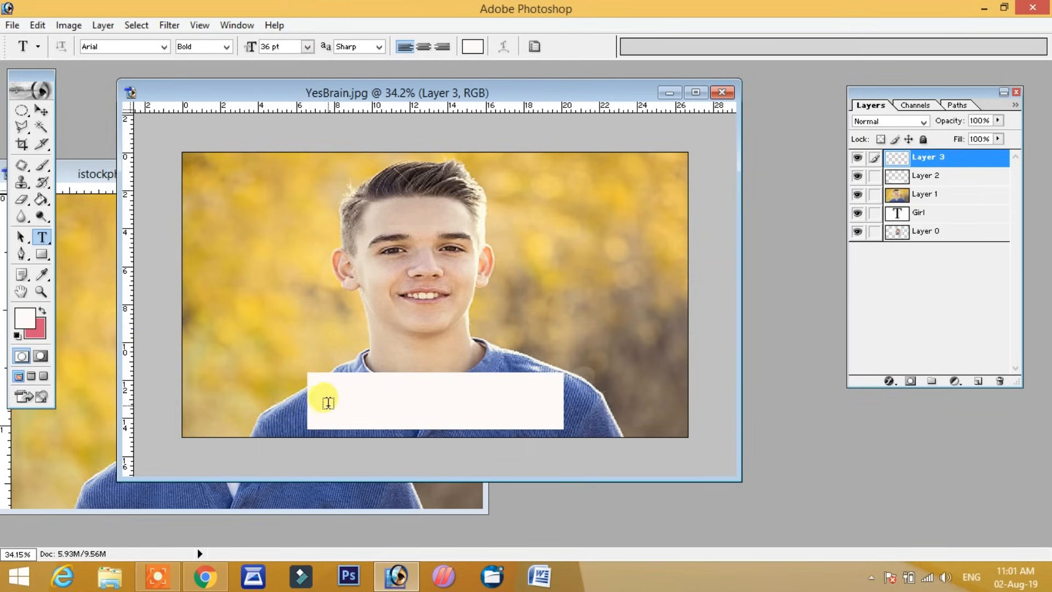
- Start a text on the white bar, set its color to red FD0303, and enter "Nice Boy"
{"action": "left_click", "coordinate": [335, 402]}
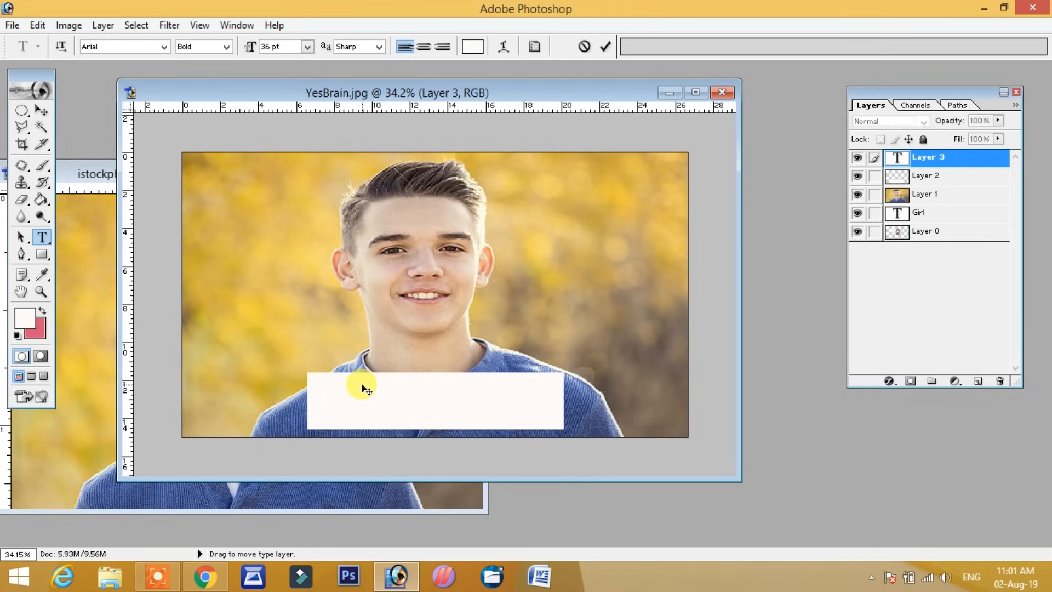
{"action": "left_click", "coordinate": [22, 318]}
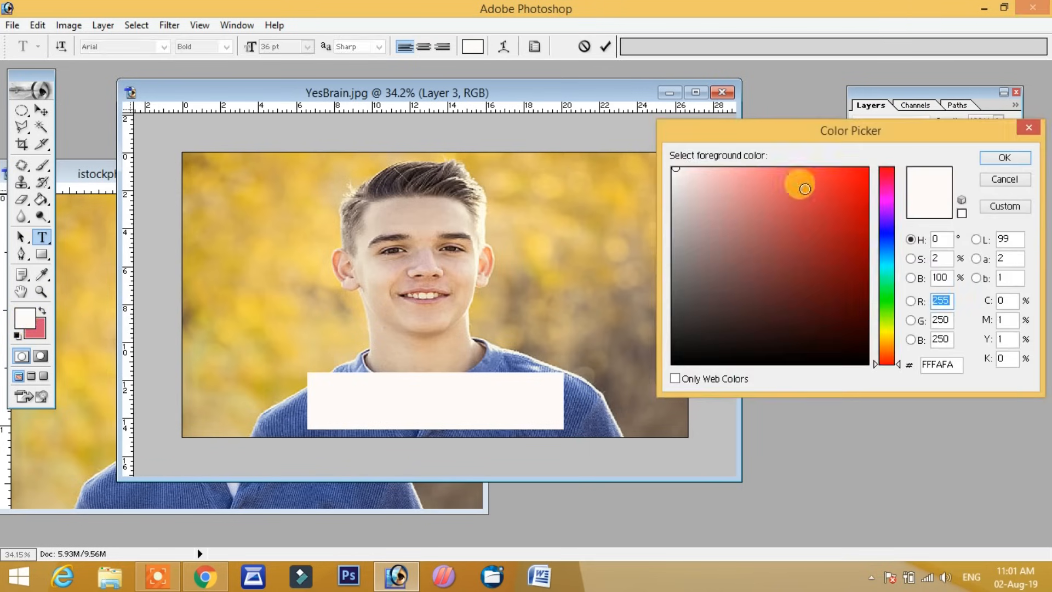
{"action": "left_click", "coordinate": [674, 360]}
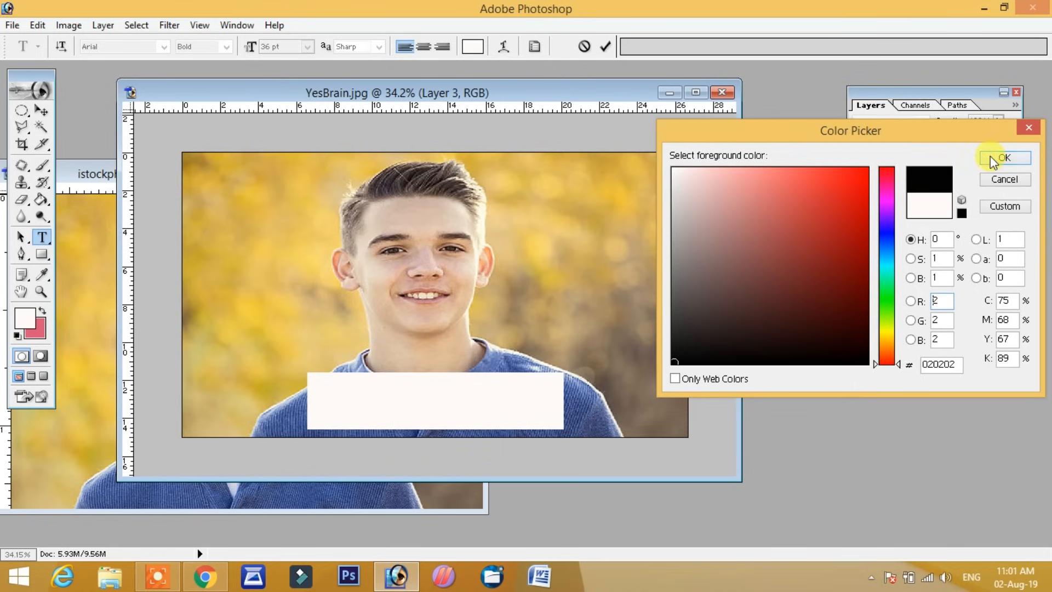
{"action": "left_click", "coordinate": [867, 168]}
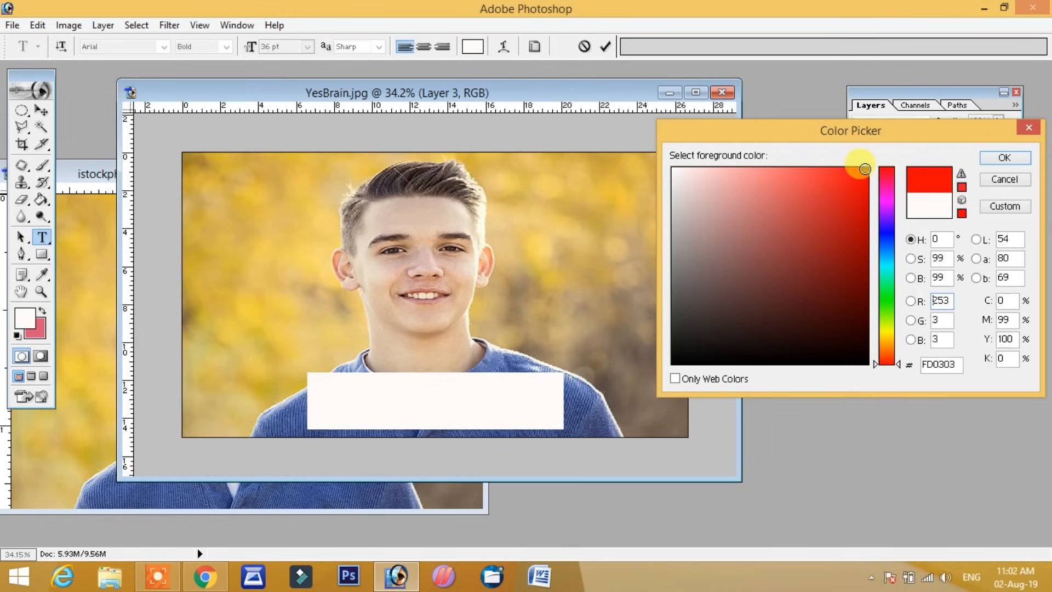
{"action": "left_click", "coordinate": [1004, 159]}
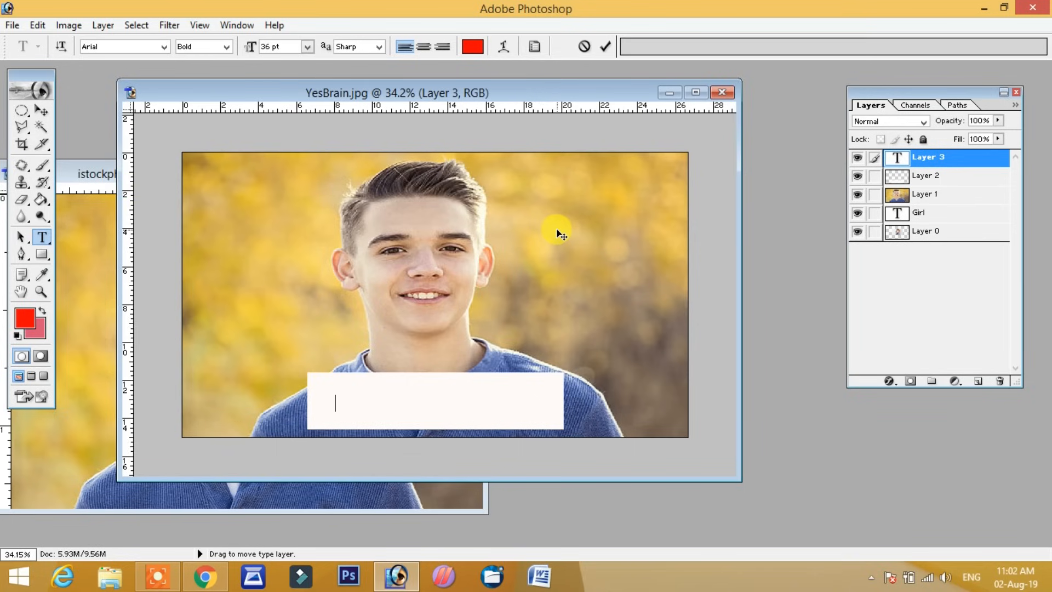
{"action": "type", "text": "Nice Boy"}
{"action": "left_click", "coordinate": [39, 106]}
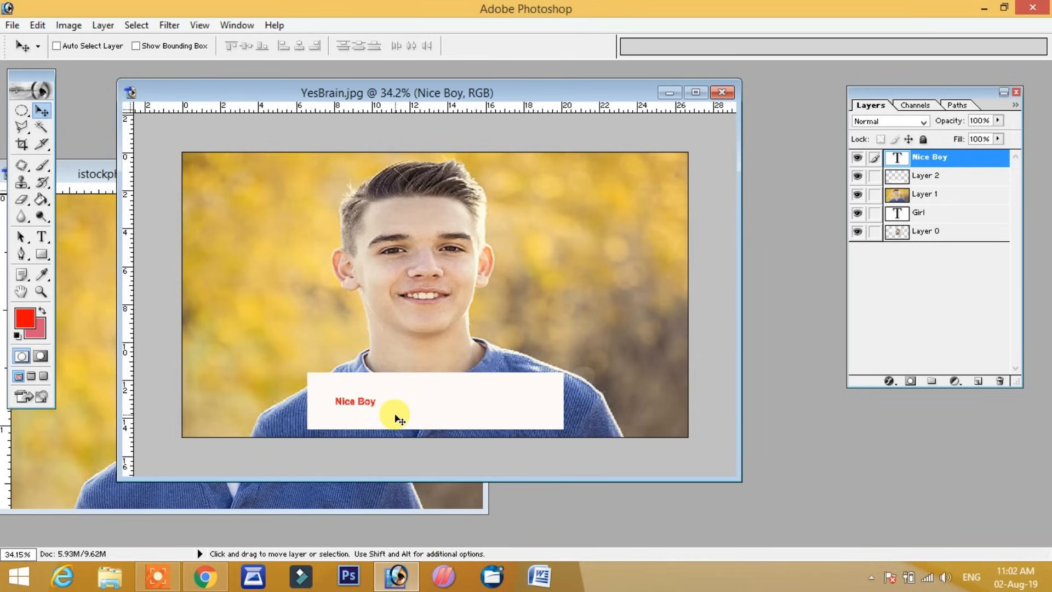
- Enlarge the Nice Boy text with Free Transform to about 562.1% width and 527.8% height, centered on the white bar
{"action": "key", "text": "ctrl+t"}
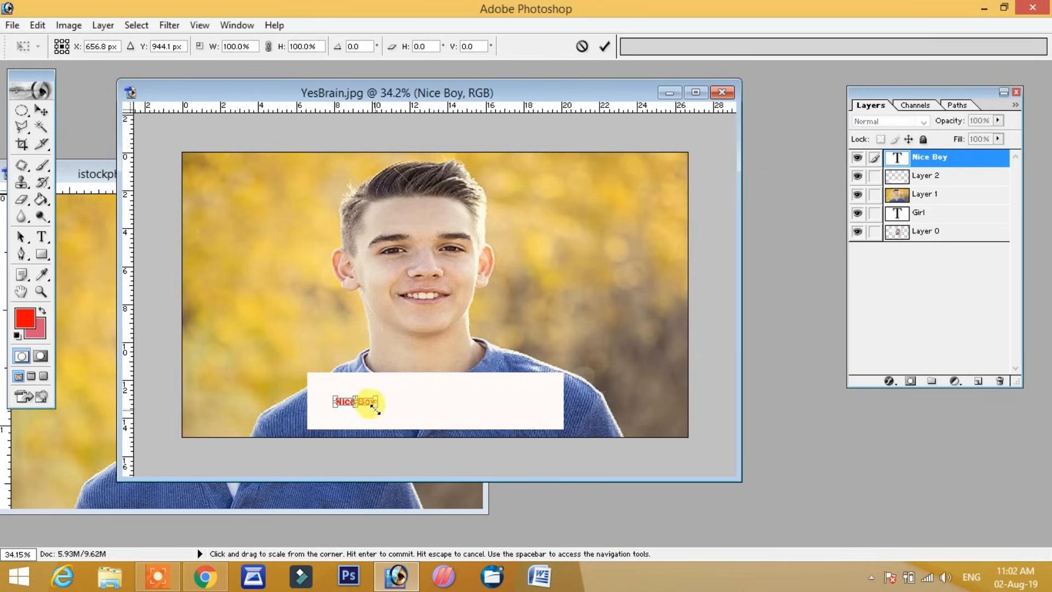
{"action": "left_click_drag", "start_coordinate": [374, 405], "coordinate": [498, 414]}
{"action": "left_click_drag", "start_coordinate": [422, 398], "coordinate": [425, 388]}
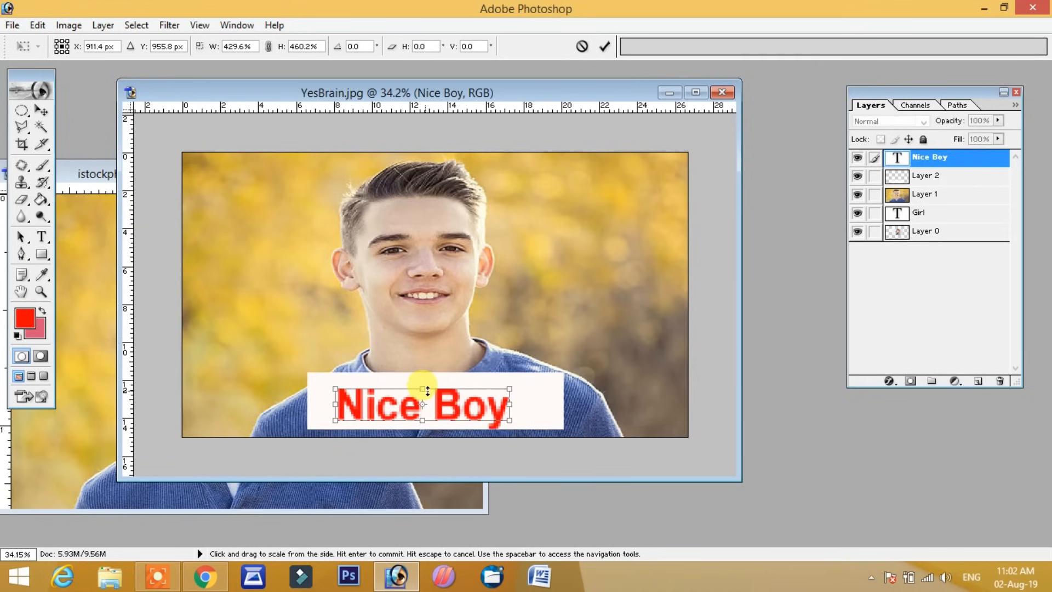
{"action": "left_click_drag", "start_coordinate": [512, 404], "coordinate": [540, 405]}
{"action": "left_click_drag", "start_coordinate": [459, 402], "coordinate": [455, 400]}
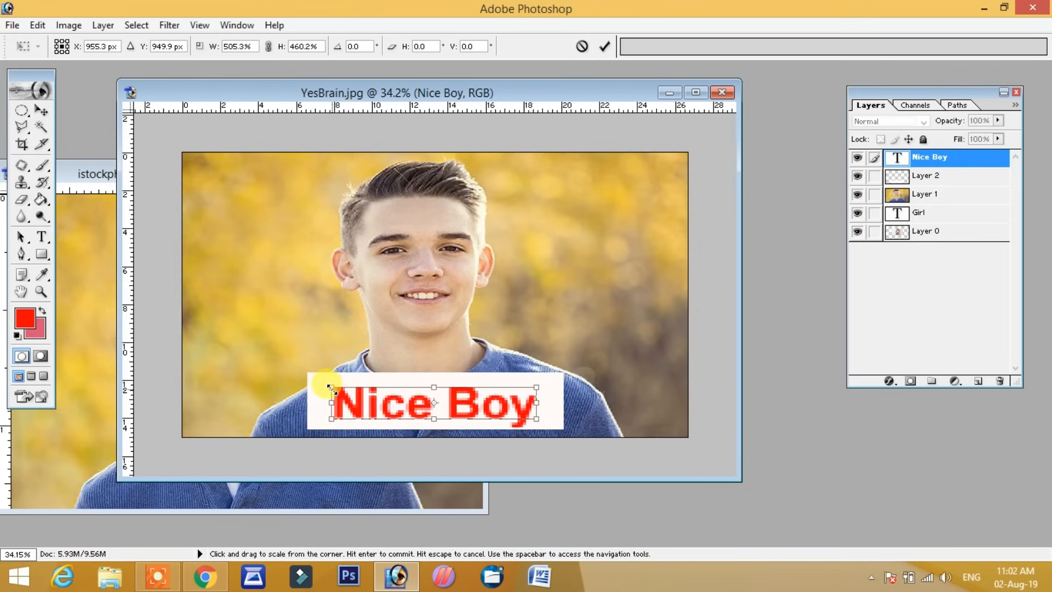
{"action": "left_click_drag", "start_coordinate": [332, 387], "coordinate": [321, 384]}
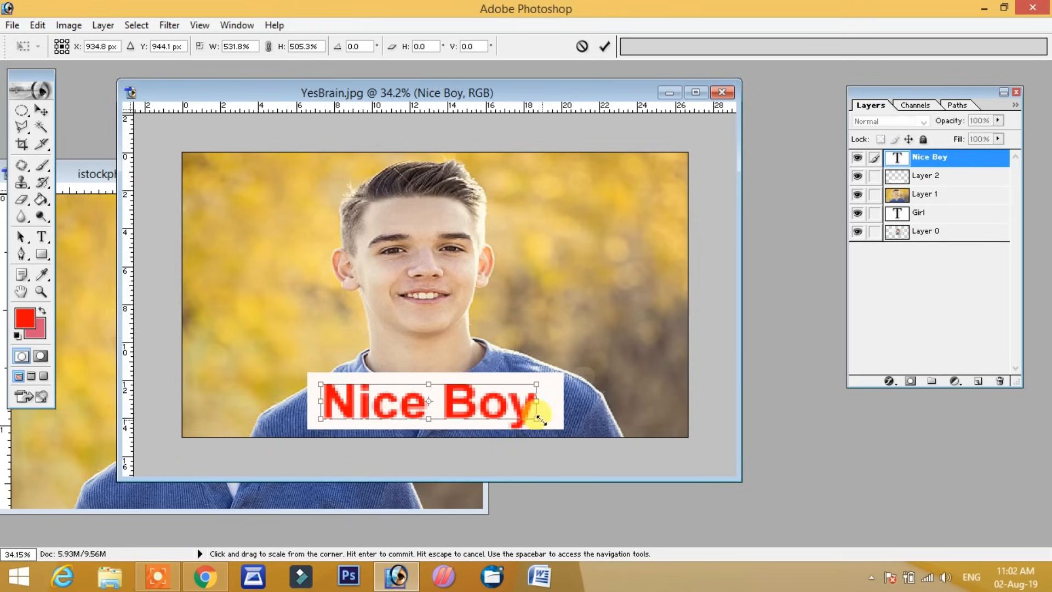
{"action": "left_click_drag", "start_coordinate": [536, 418], "coordinate": [546, 415]}
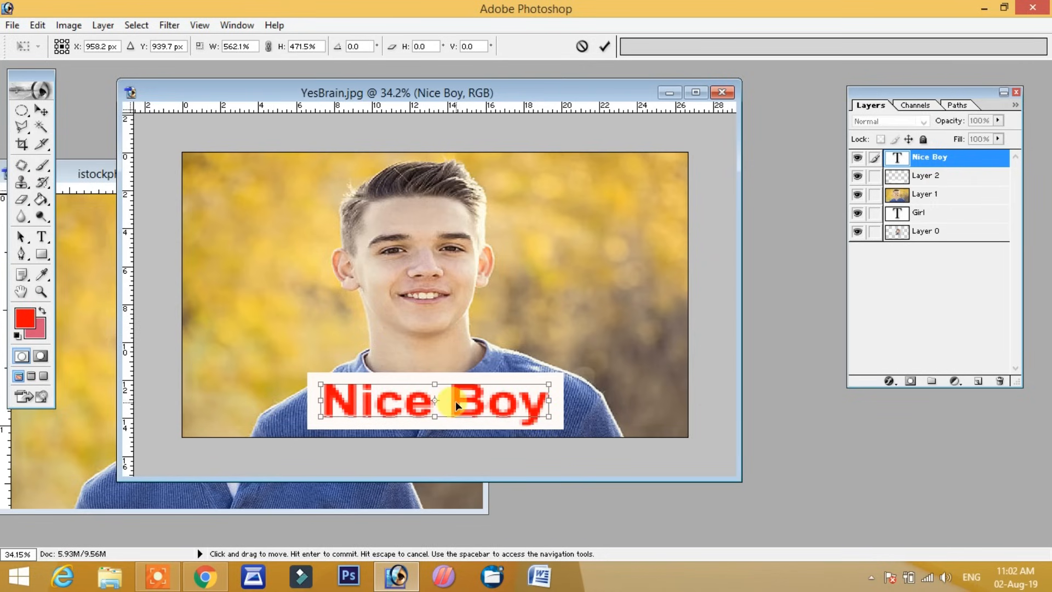
{"action": "mouse_move", "coordinate": [451, 399]}
{"action": "left_mouse_down"}
{"action": "mouse_move", "coordinate": [440, 420]}
{"action": "mouse_move", "coordinate": [461, 398]}
{"action": "left_mouse_up"}
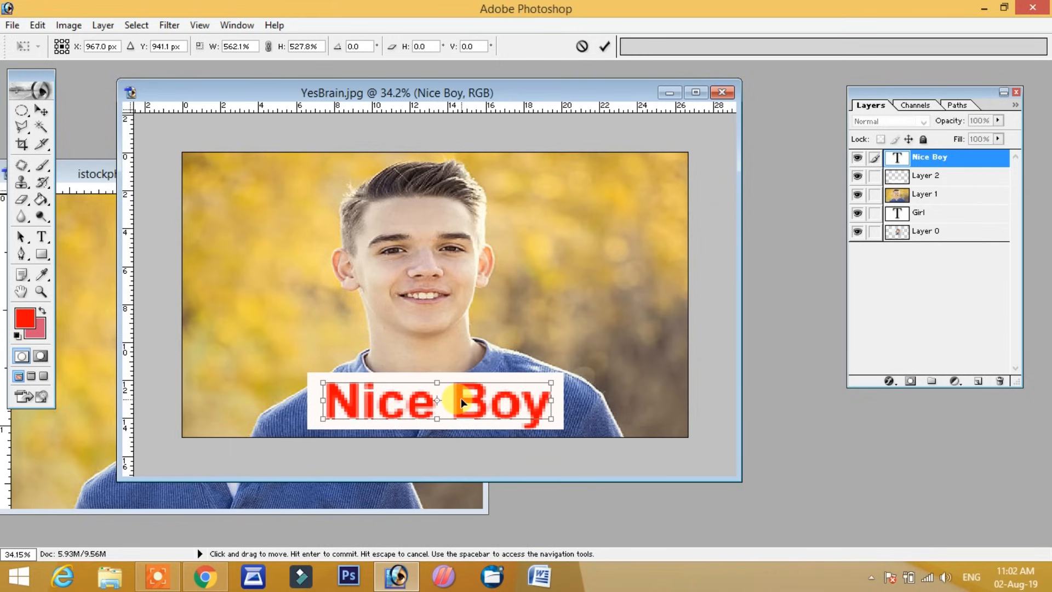
{"action": "key", "text": "Return"}
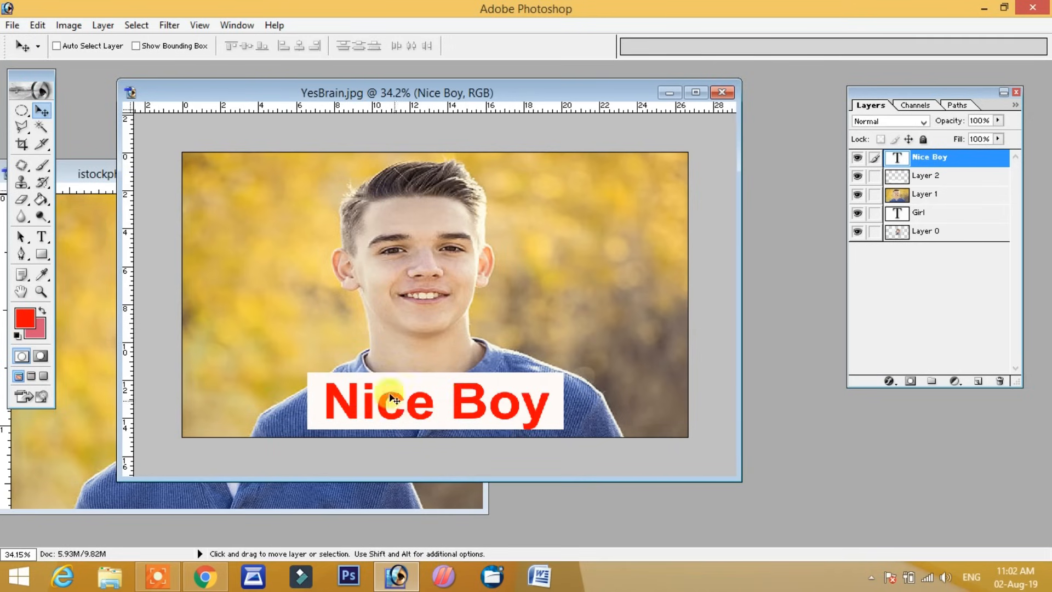
- Enlarge the white bar on Layer 2 with Free Transform to about 125.5% width and 147.2% height, positioned at about Y 900.1 px
{"action": "right_click", "coordinate": [437, 382]}
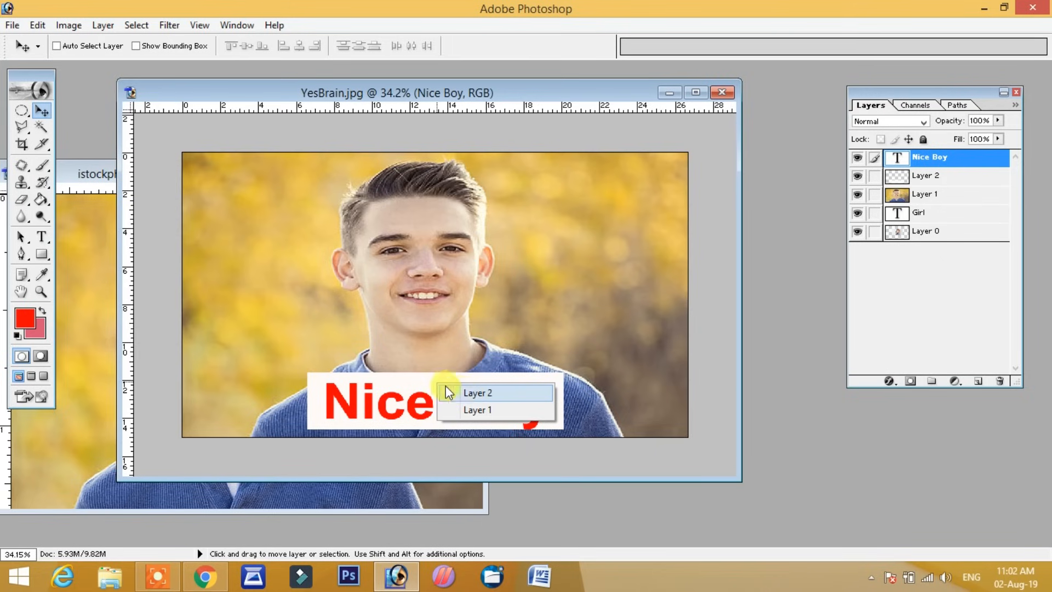
{"action": "left_click", "coordinate": [448, 392]}
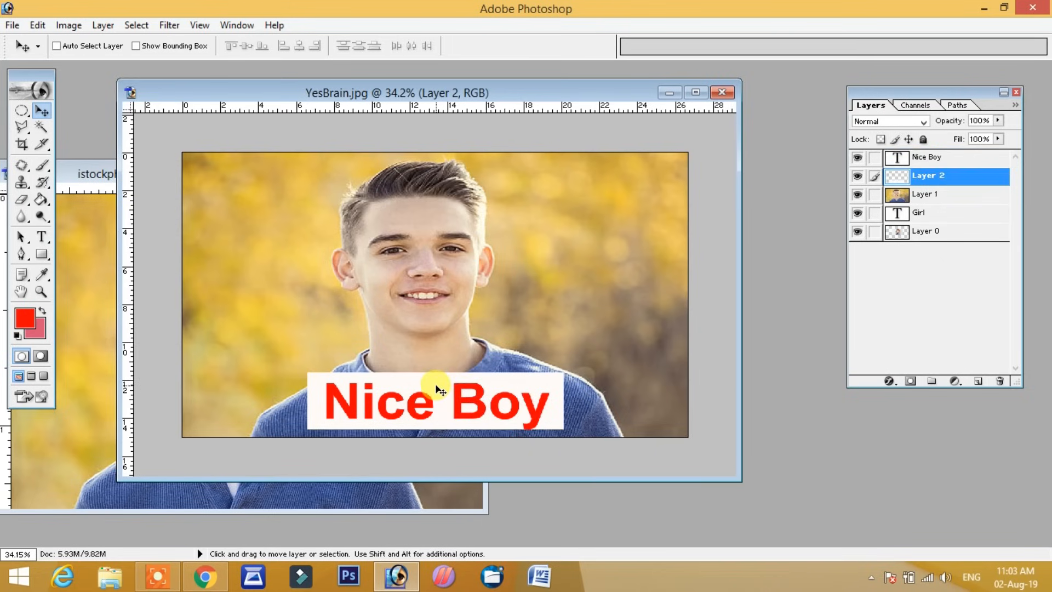
{"action": "key", "text": "ctrl+t"}
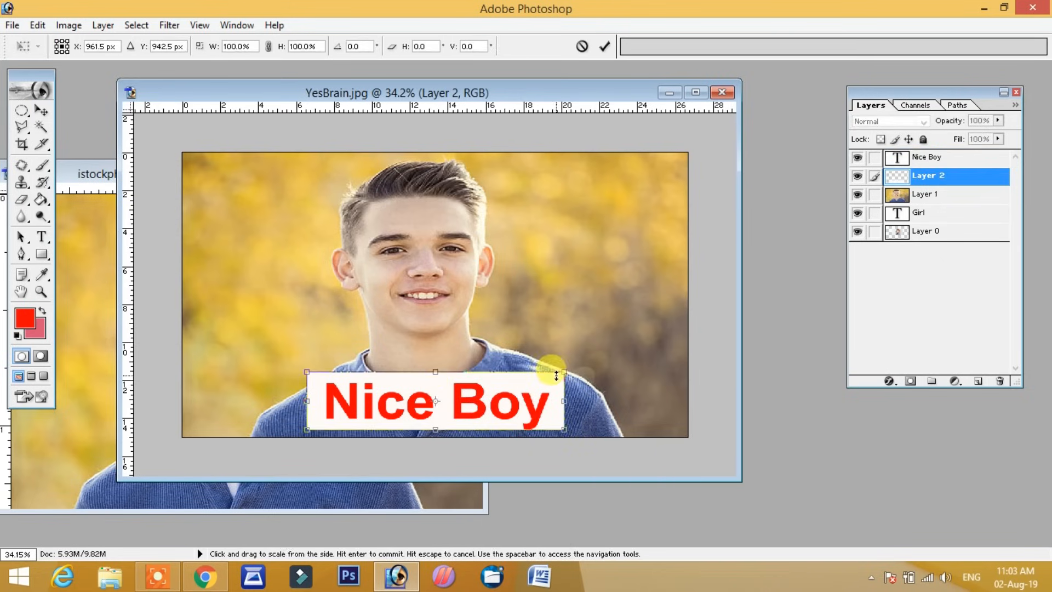
{"action": "left_click_drag", "start_coordinate": [563, 373], "coordinate": [612, 346]}
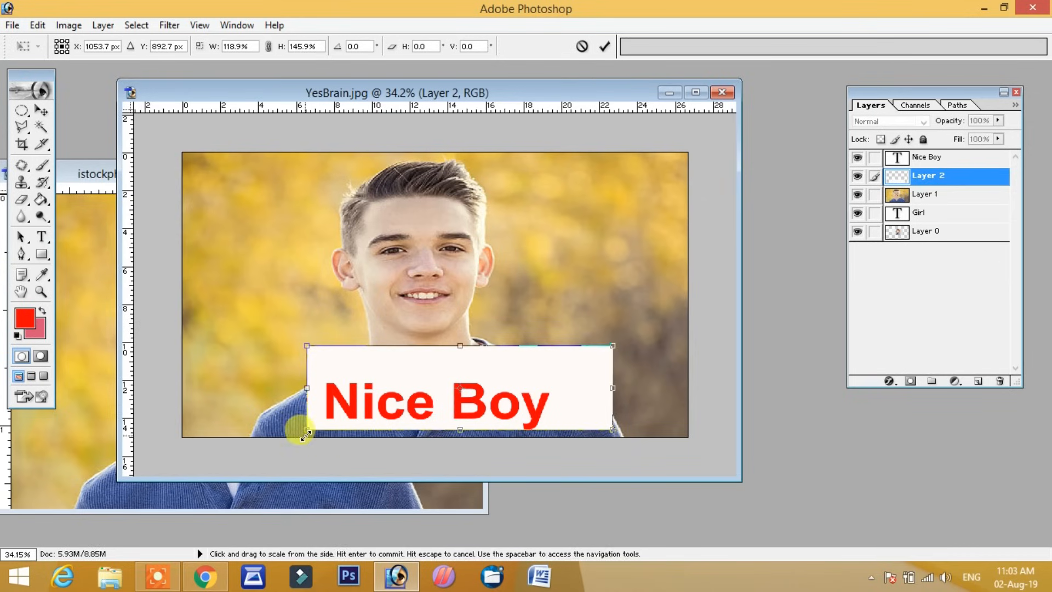
{"action": "left_click_drag", "start_coordinate": [306, 430], "coordinate": [288, 431]}
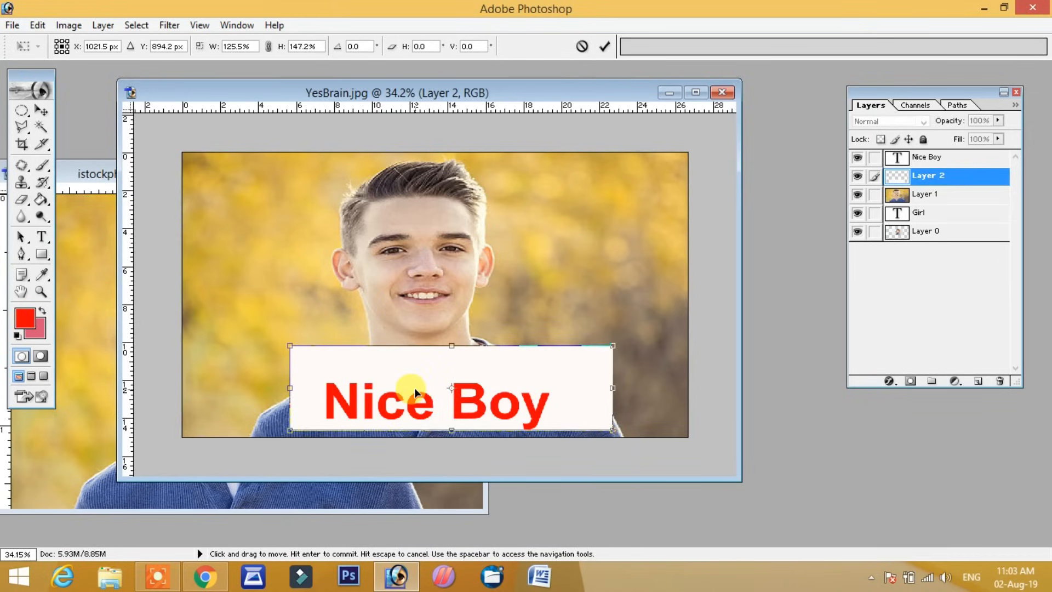
{"action": "left_click_drag", "start_coordinate": [414, 387], "coordinate": [414, 389]}
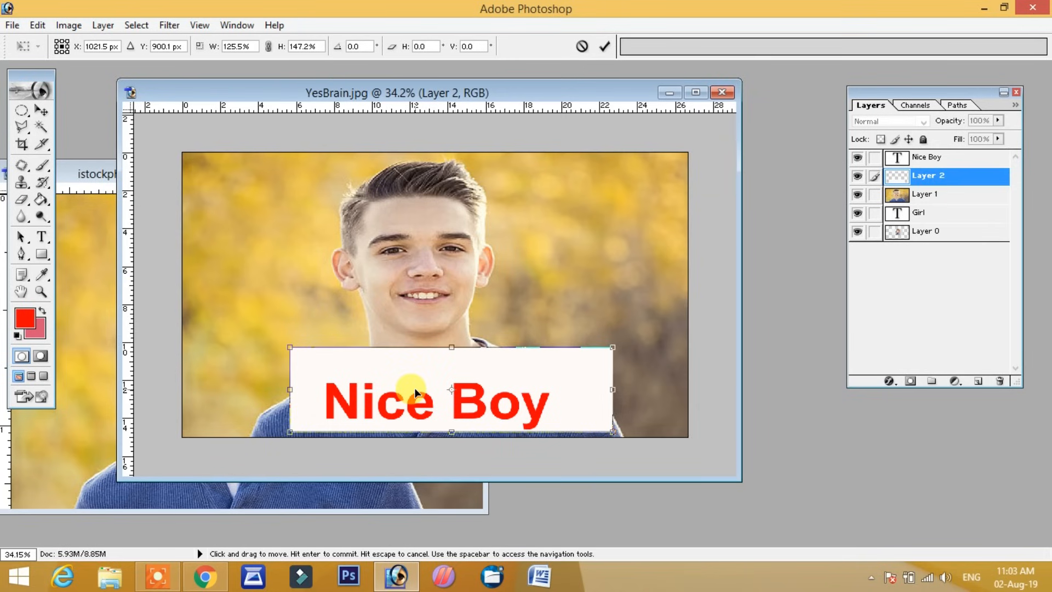
{"action": "key", "text": "Return"}
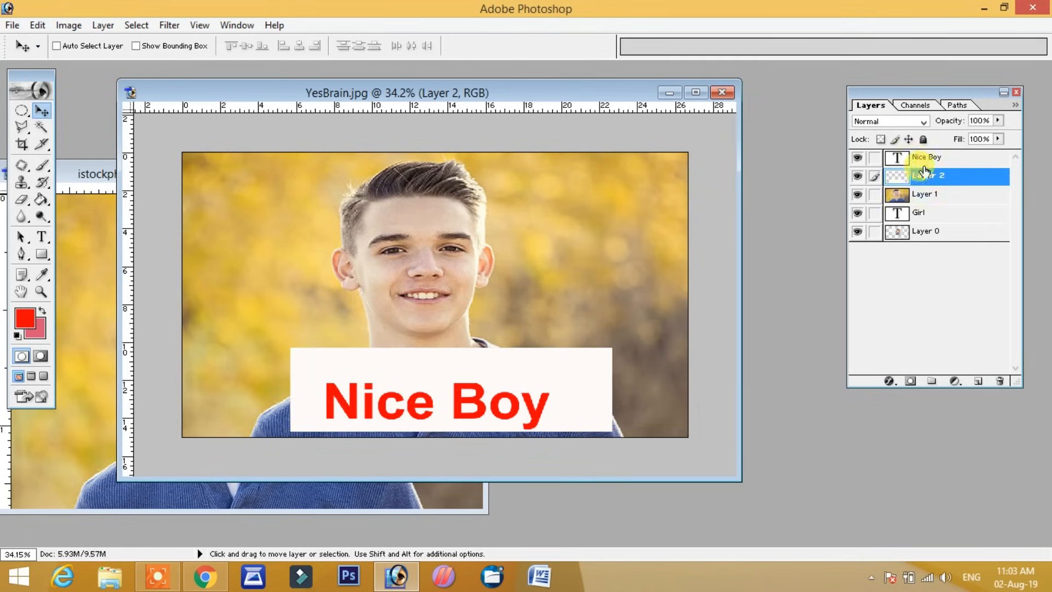
- Select the Nice Boy text layer and move the text slightly up and right, toward the middle of the enlarged white bar
{"action": "left_click", "coordinate": [926, 158]}
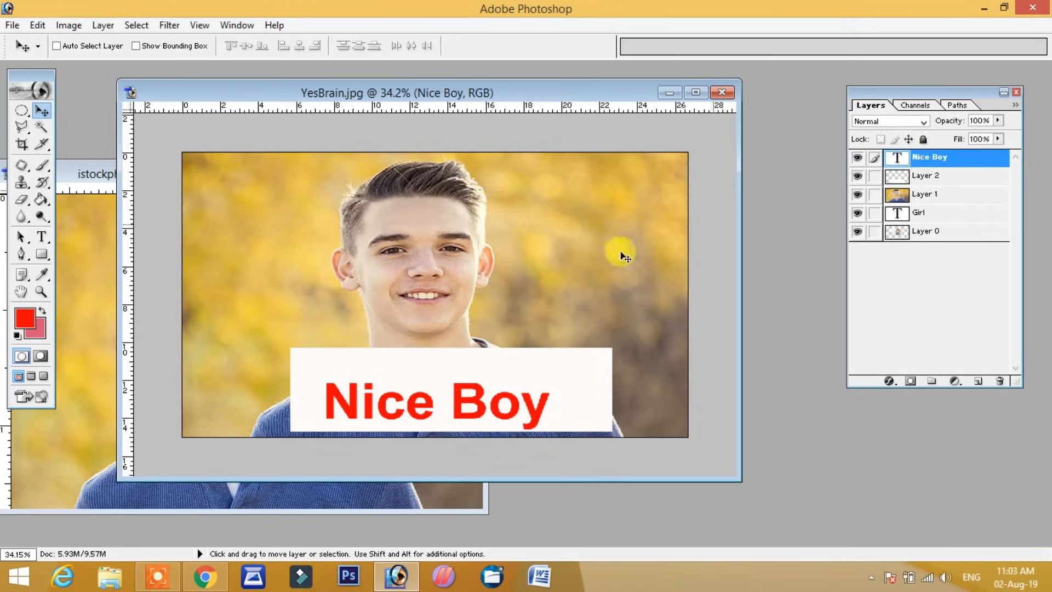
{"action": "left_click", "coordinate": [408, 421]}
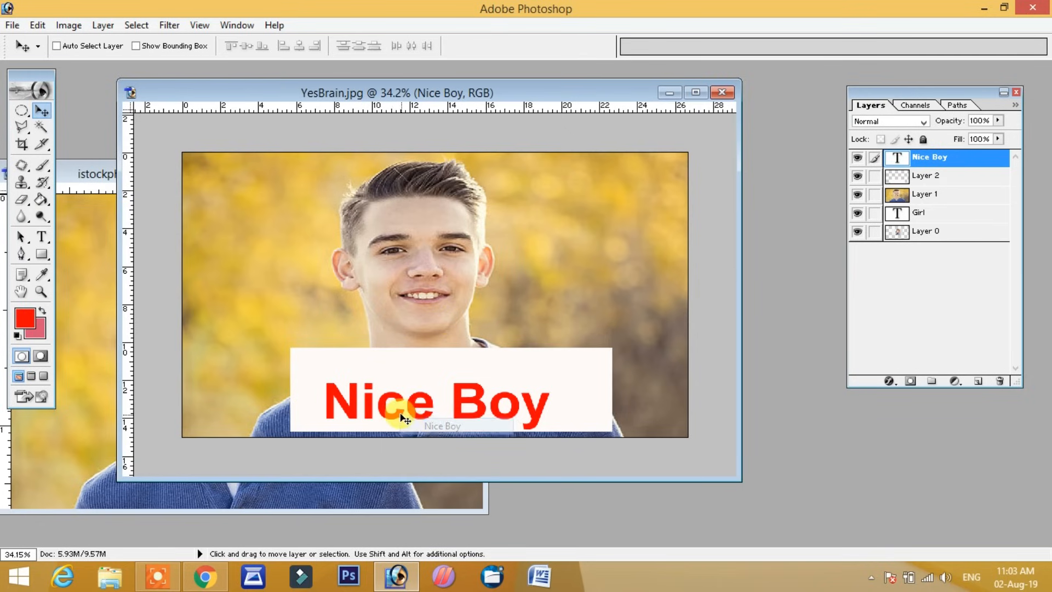
{"action": "mouse_move", "coordinate": [405, 411]}
{"action": "left_mouse_down"}
{"action": "mouse_move", "coordinate": [429, 405]}
{"action": "mouse_move", "coordinate": [413, 402]}
{"action": "left_mouse_up"}
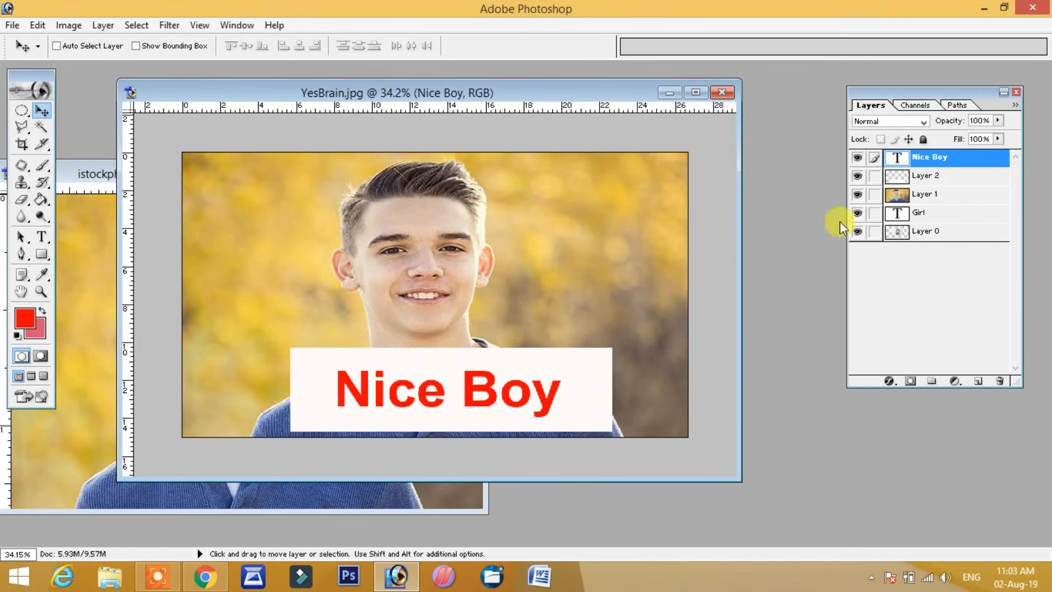
- Select Layer 2 and move the white bar slightly up and left behind the Nice Boy text
{"action": "left_click", "coordinate": [930, 176]}
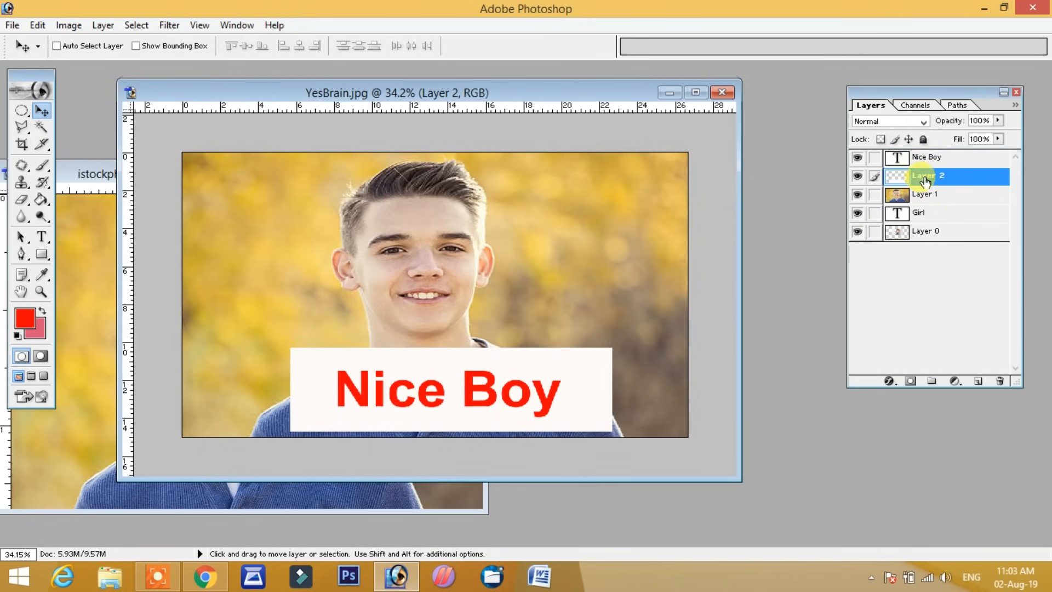
{"action": "right_click", "coordinate": [568, 382]}
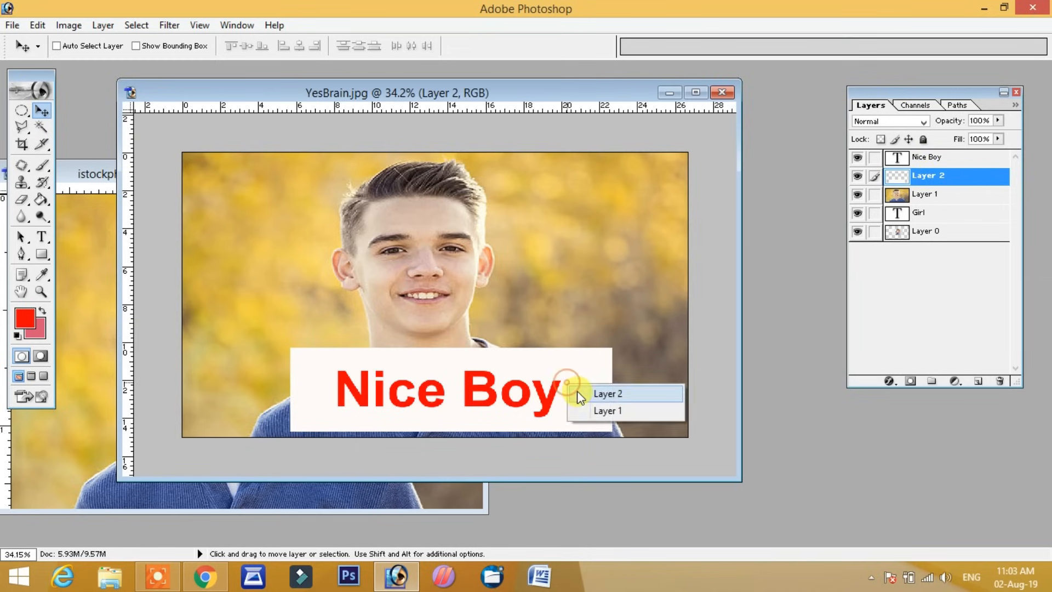
{"action": "left_click", "coordinate": [576, 390]}
{"action": "mouse_move", "coordinate": [577, 390]}
{"action": "left_mouse_down"}
{"action": "mouse_move", "coordinate": [554, 344]}
{"action": "mouse_move", "coordinate": [609, 377]}
{"action": "mouse_move", "coordinate": [574, 385]}
{"action": "left_mouse_up"}
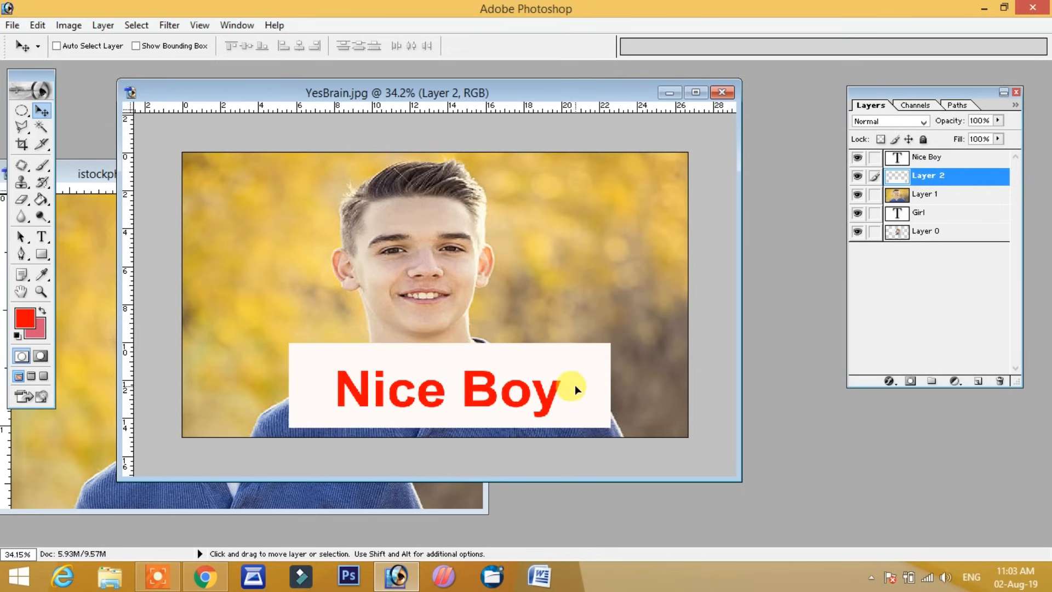
- Try shifting the boy photo on Layer 1 slightly, once directly and once after selecting the hidden Girl layer
{"action": "left_click", "coordinate": [925, 195]}
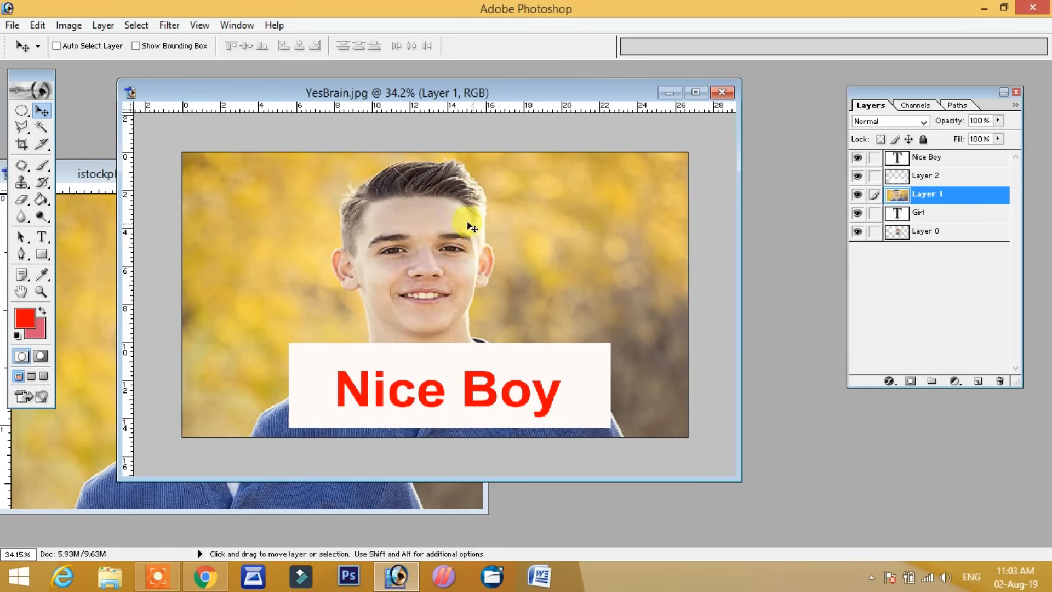
{"action": "right_click", "coordinate": [497, 235]}
{"action": "left_click", "coordinate": [512, 251]}
{"action": "mouse_move", "coordinate": [531, 231]}
{"action": "left_mouse_down"}
{"action": "mouse_move", "coordinate": [515, 203]}
{"action": "mouse_move", "coordinate": [510, 242]}
{"action": "mouse_move", "coordinate": [546, 244]}
{"action": "left_mouse_up"}
{"action": "left_click", "coordinate": [940, 212]}
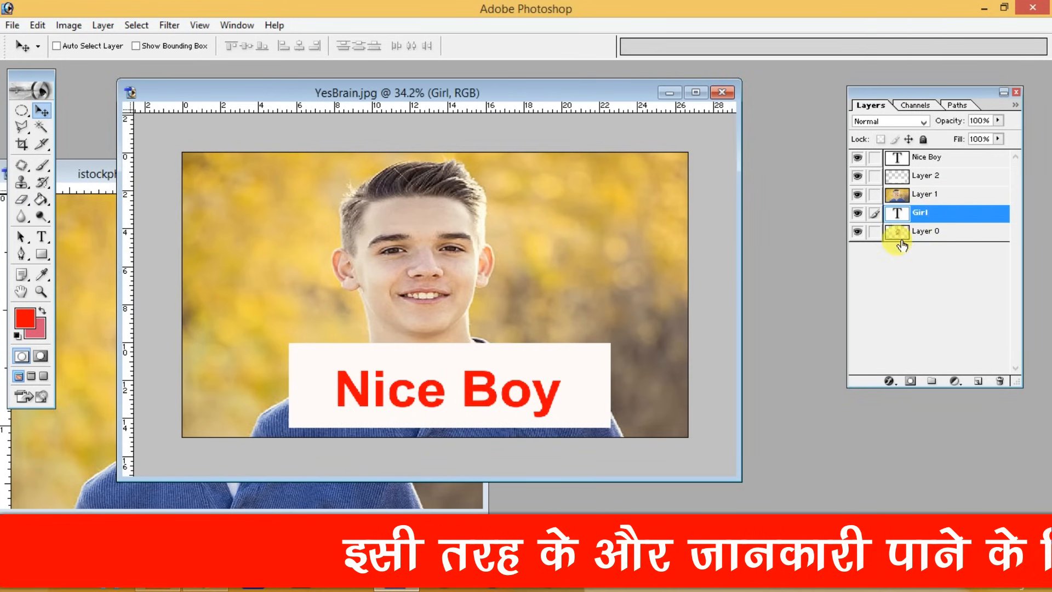
{"action": "right_click", "coordinate": [591, 267]}
{"action": "left_click", "coordinate": [604, 272]}
{"action": "left_click_drag", "start_coordinate": [573, 267], "coordinate": [599, 275]}
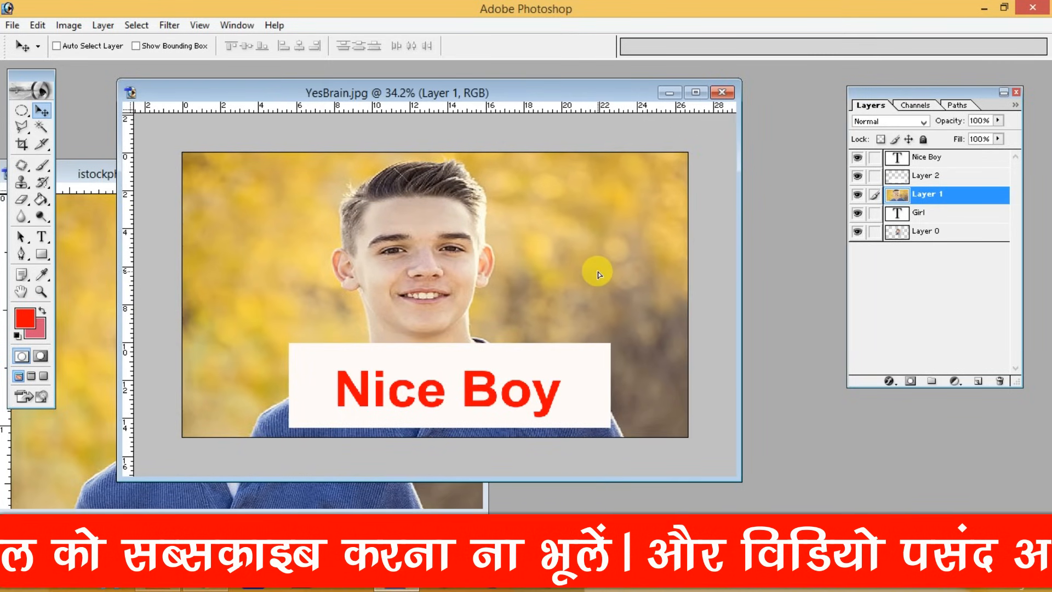
- Bring the Girl text layer to the top of the layer stack, followed by Layer 0 above it
{"action": "left_click", "coordinate": [921, 214]}
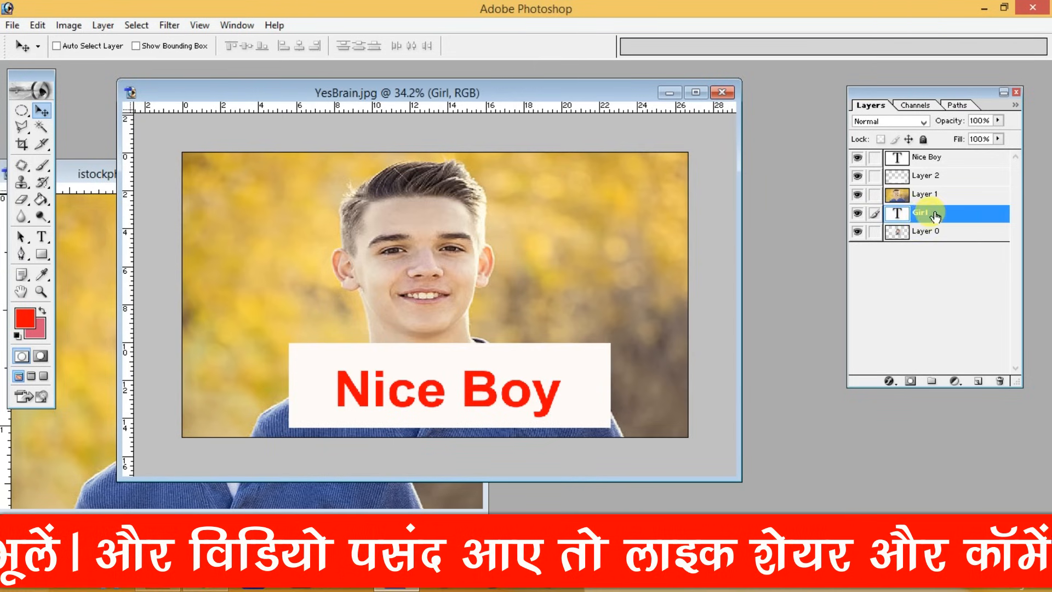
{"action": "left_click_drag", "start_coordinate": [923, 214], "coordinate": [927, 164]}
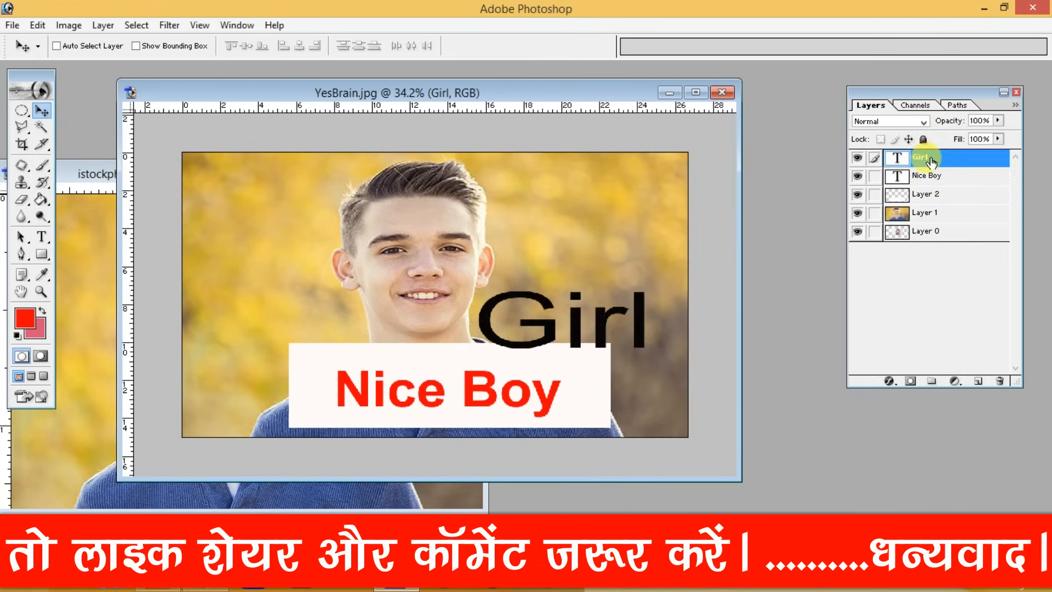
{"action": "left_click", "coordinate": [926, 233]}
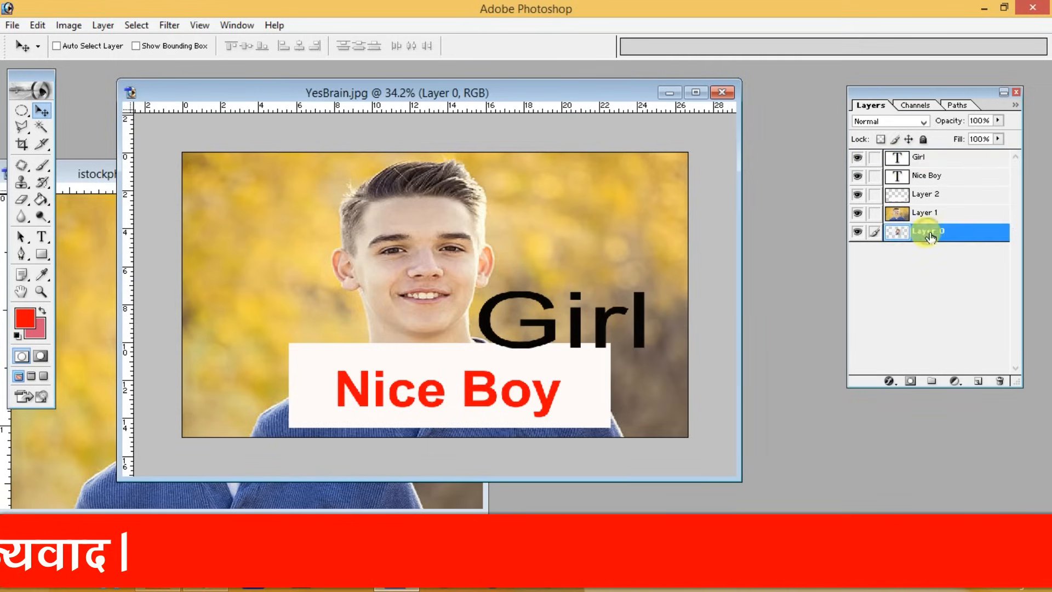
{"action": "left_click_drag", "start_coordinate": [931, 236], "coordinate": [925, 155]}
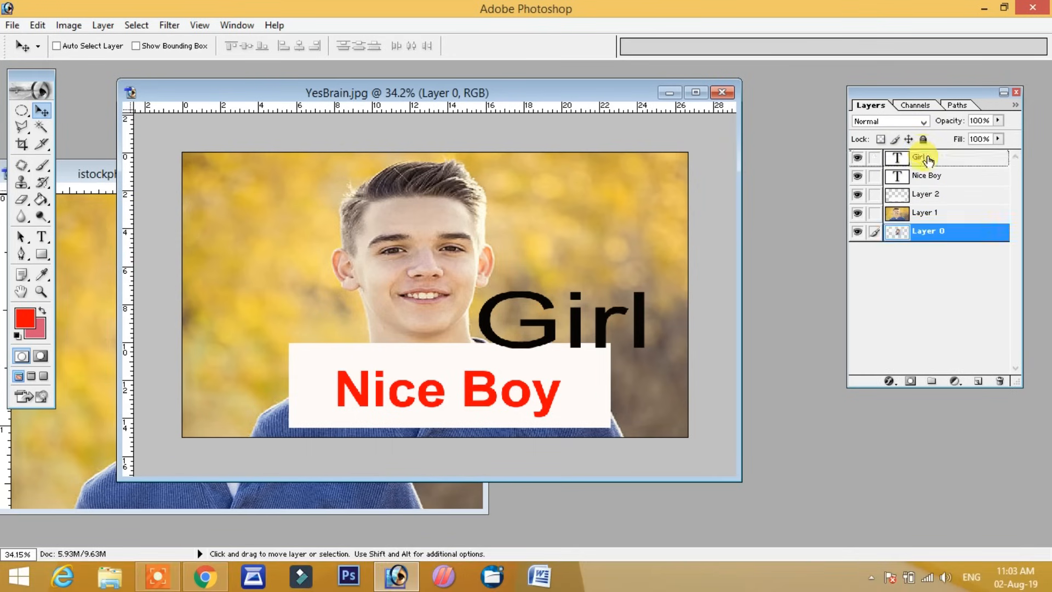
- Select Layer 0 on the canvas and move the girl photo to the upper-left area of the boy photo
{"action": "right_click", "coordinate": [366, 296]}
{"action": "left_click", "coordinate": [382, 305]}
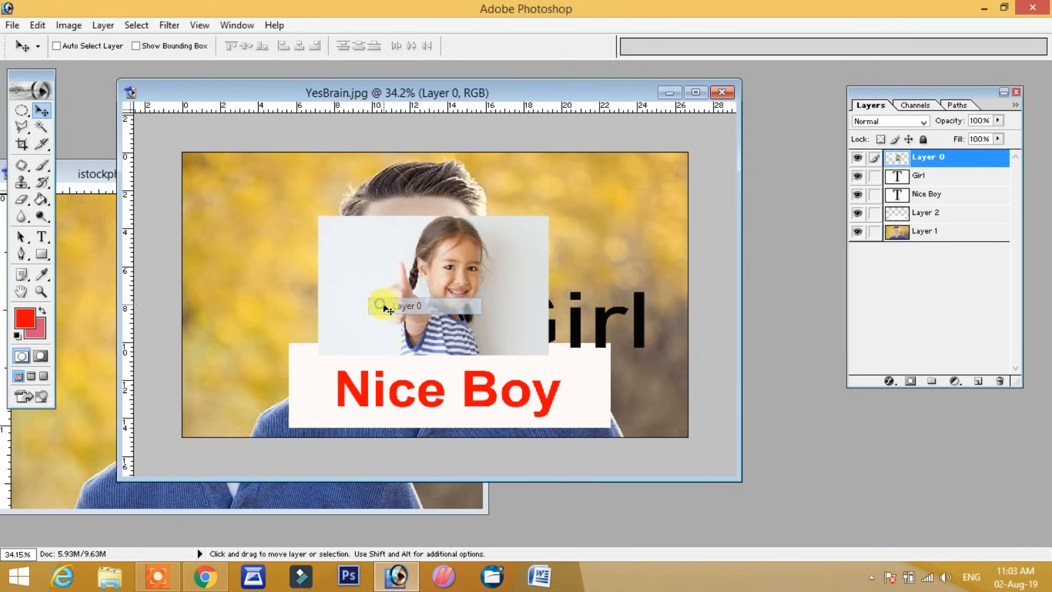
{"action": "left_click_drag", "start_coordinate": [384, 307], "coordinate": [265, 266]}
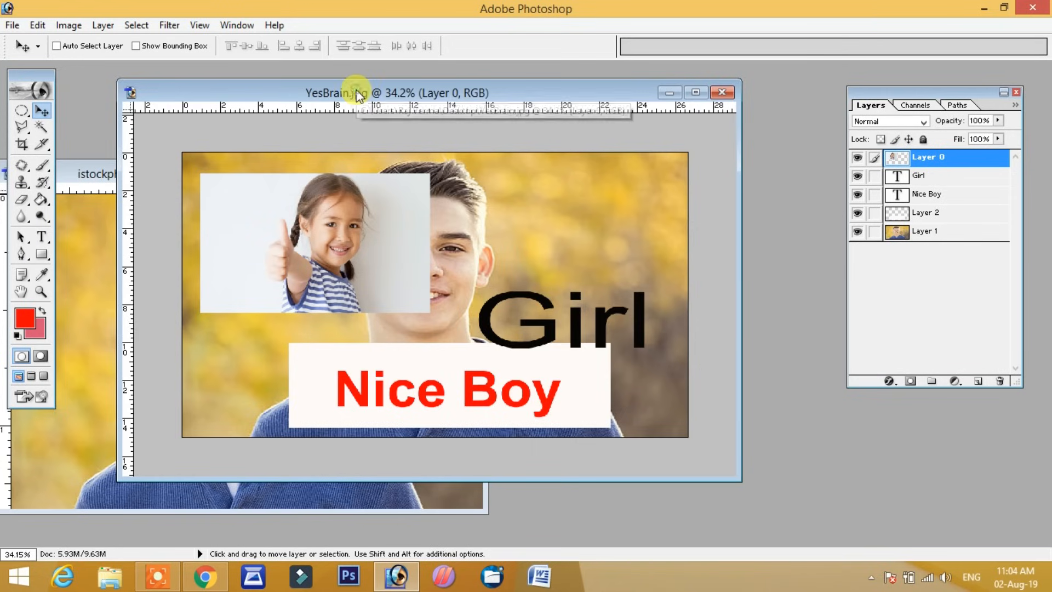
- Move the girl photo on Layer 0 to the right and slightly down, over the boy's face
{"action": "left_click", "coordinate": [41, 237]}
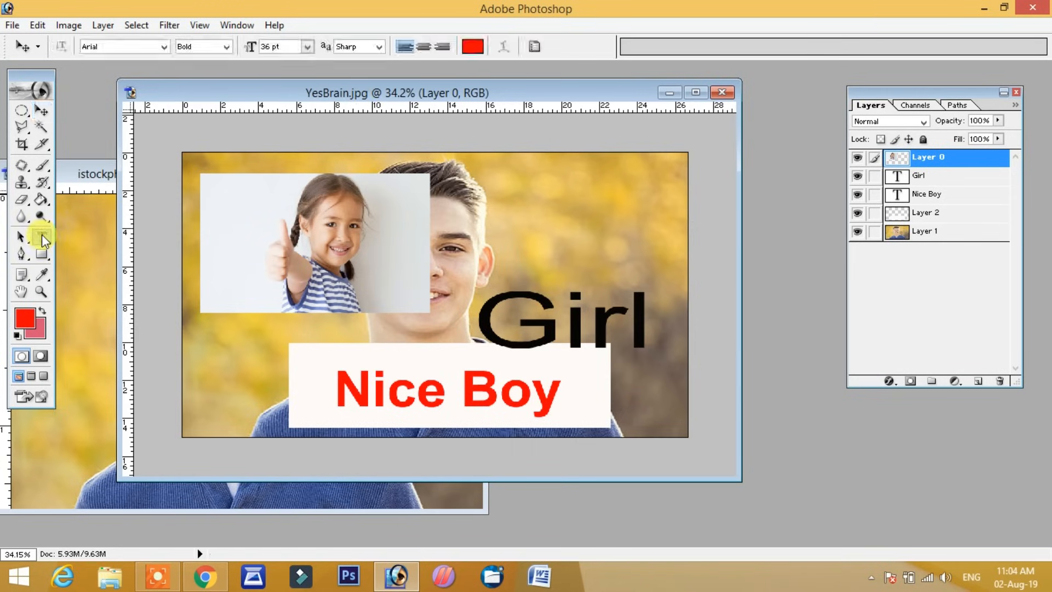
{"action": "left_click", "coordinate": [40, 109]}
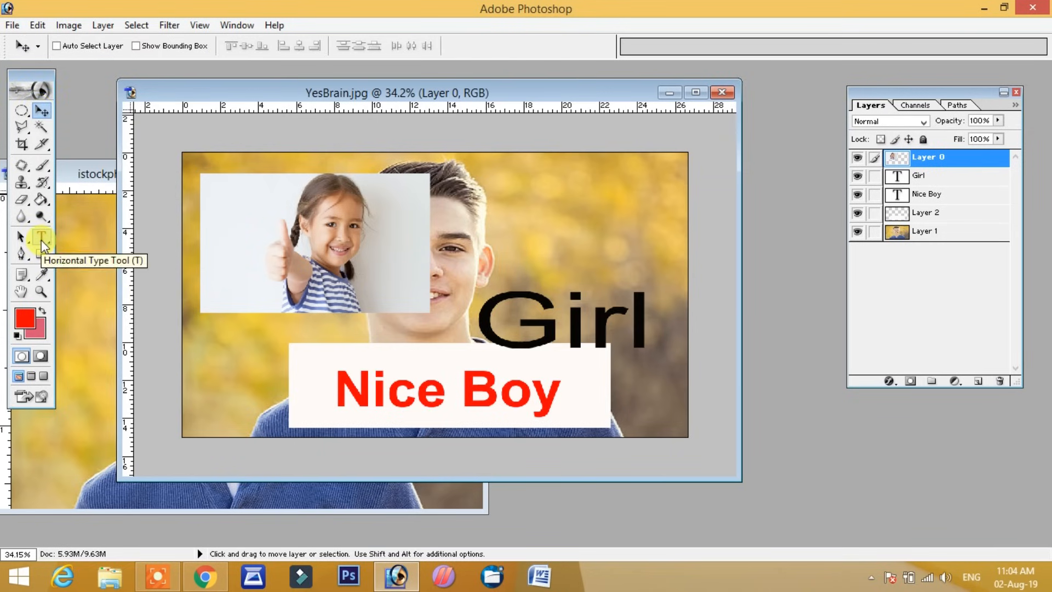
{"action": "right_click", "coordinate": [366, 248]}
{"action": "left_click", "coordinate": [380, 257]}
{"action": "left_click_drag", "start_coordinate": [380, 258], "coordinate": [441, 272]}
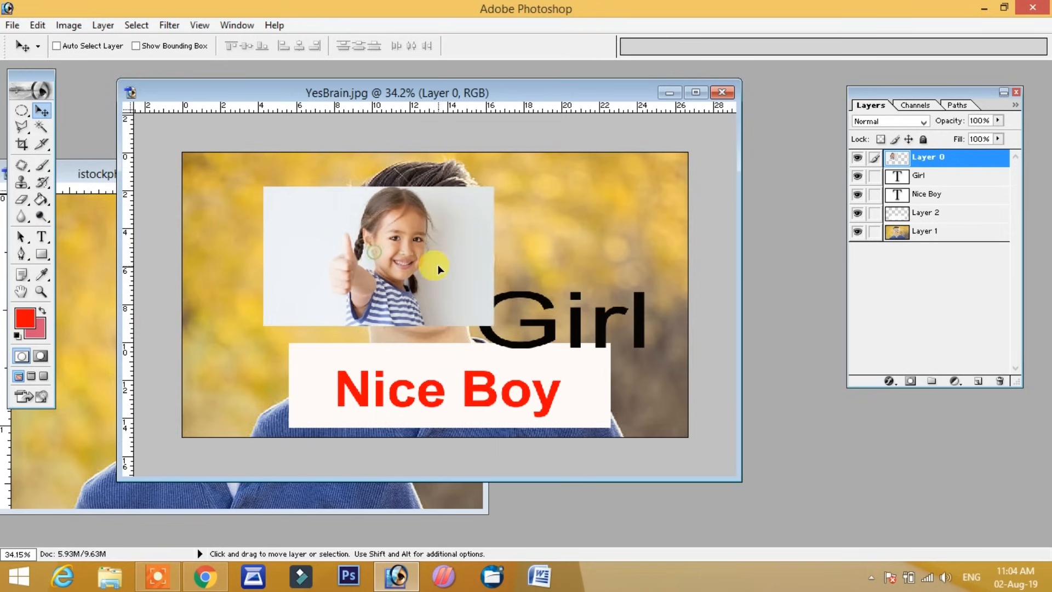
- Reset the colors to default black and white, and add an empty Arial Bold 36 pt text layer over the girl photo
{"action": "left_click", "coordinate": [42, 238]}
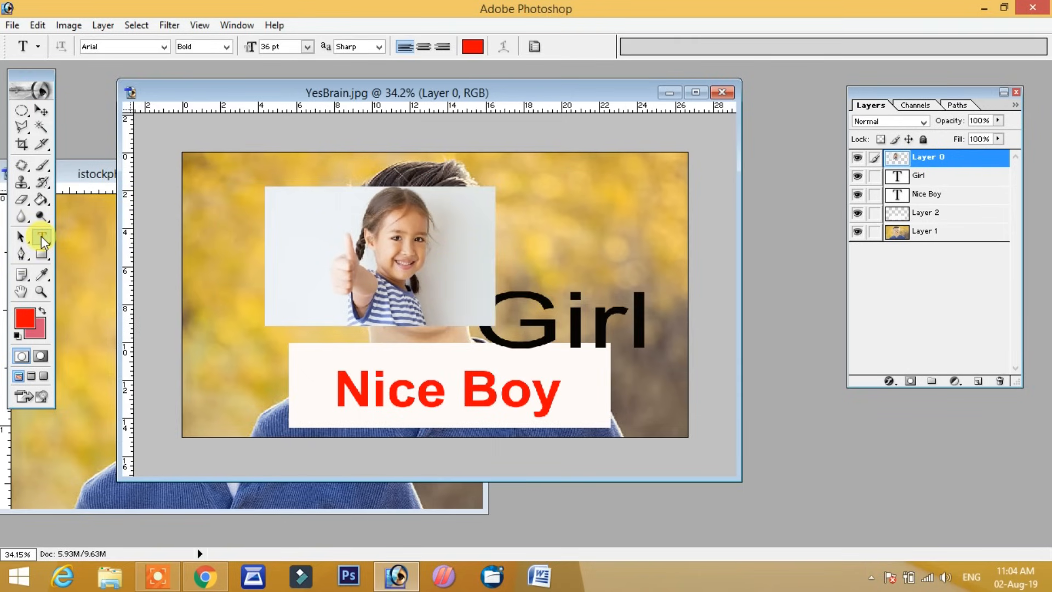
{"action": "key", "text": "d"}
{"action": "key", "text": "k"}
{"action": "key", "text": "l"}
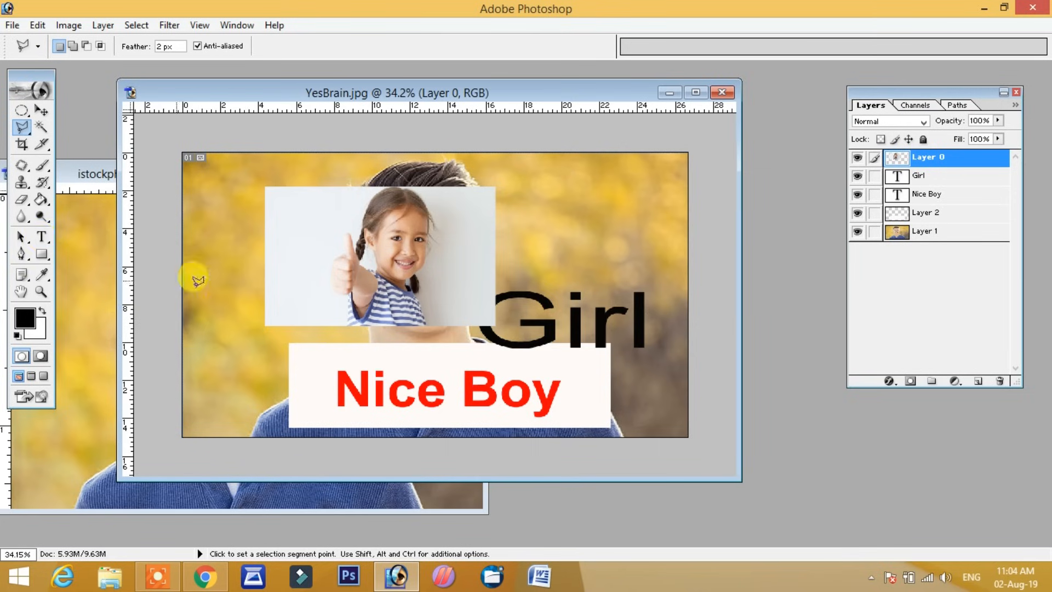
{"action": "left_click", "coordinate": [41, 237]}
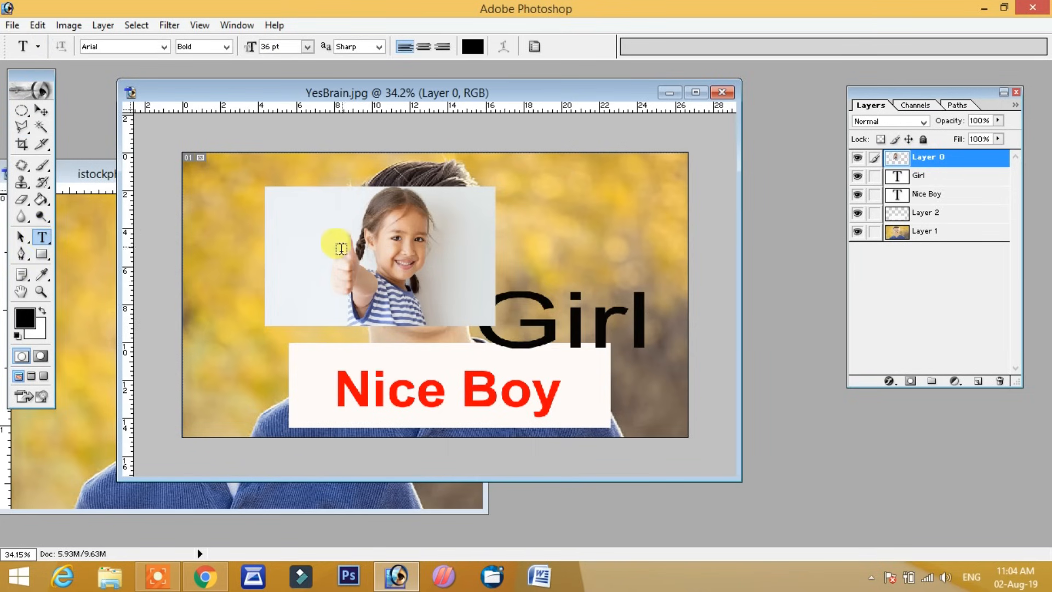
{"action": "left_click", "coordinate": [313, 238]}
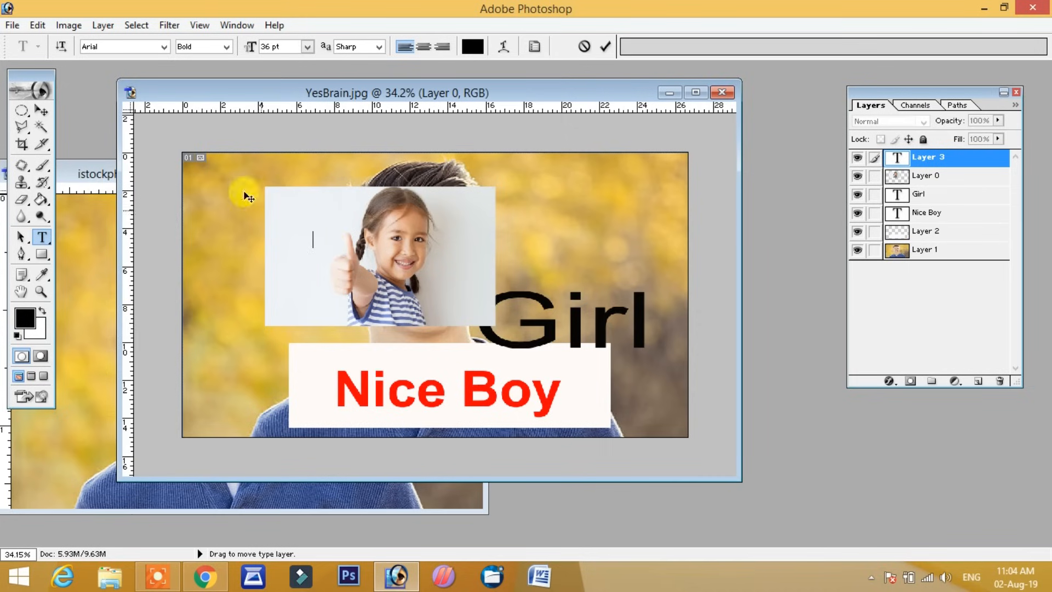
{"action": "left_click", "coordinate": [41, 109]}
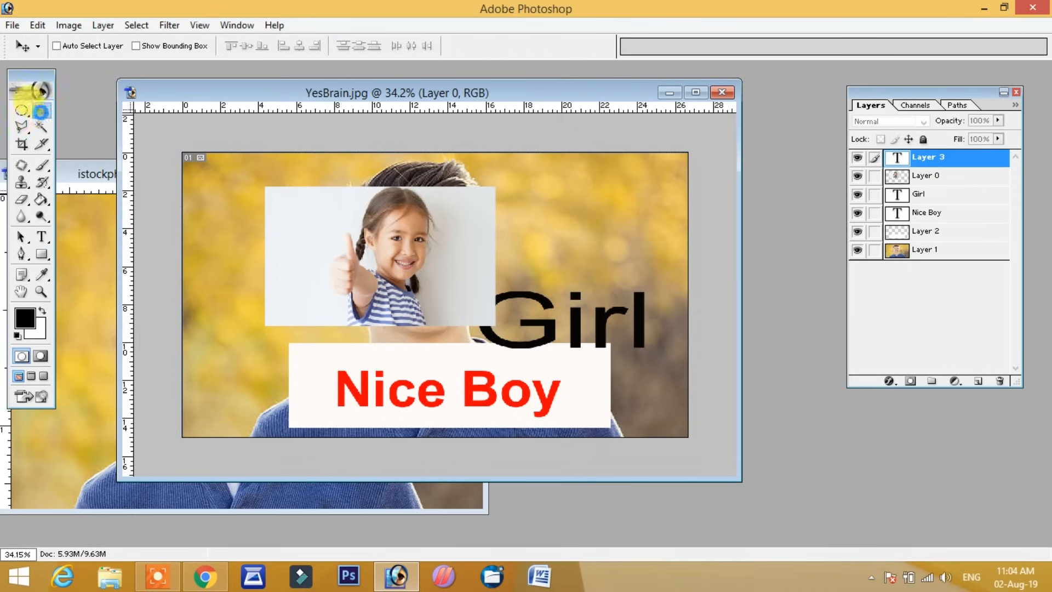
- Select Layer 1 on the canvas and move the boy photo slightly right and up
{"action": "right_click", "coordinate": [582, 219]}
{"action": "left_click", "coordinate": [600, 229]}
{"action": "mouse_move", "coordinate": [598, 229]}
{"action": "left_mouse_down"}
{"action": "mouse_move", "coordinate": [620, 237]}
{"action": "mouse_move", "coordinate": [603, 216]}
{"action": "mouse_move", "coordinate": [608, 226]}
{"action": "left_mouse_up"}
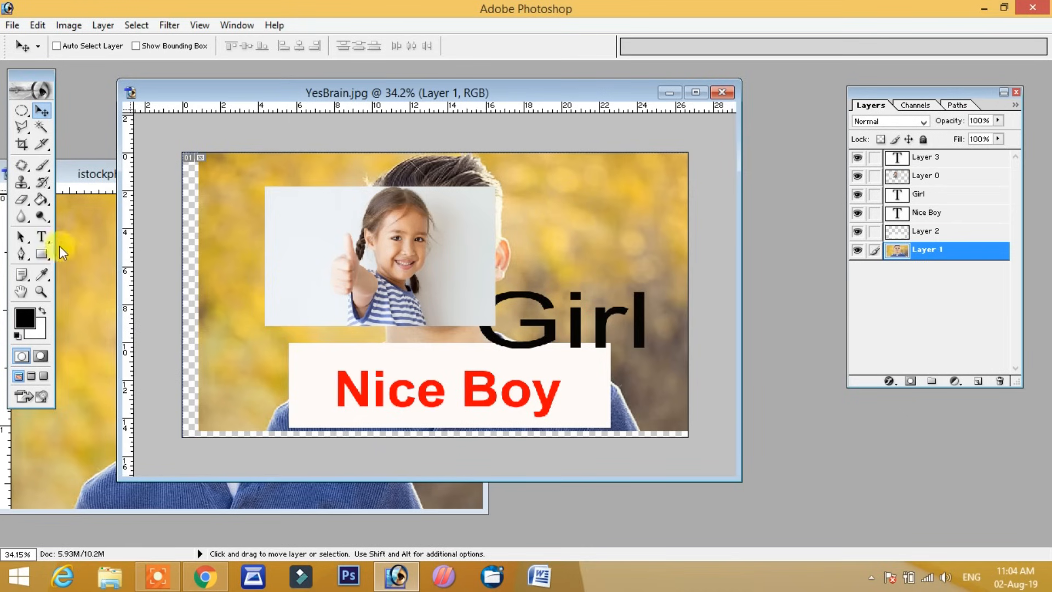
- Add another empty text layer directly above Layer 1, and select Layer 3
{"action": "left_click", "coordinate": [40, 235]}
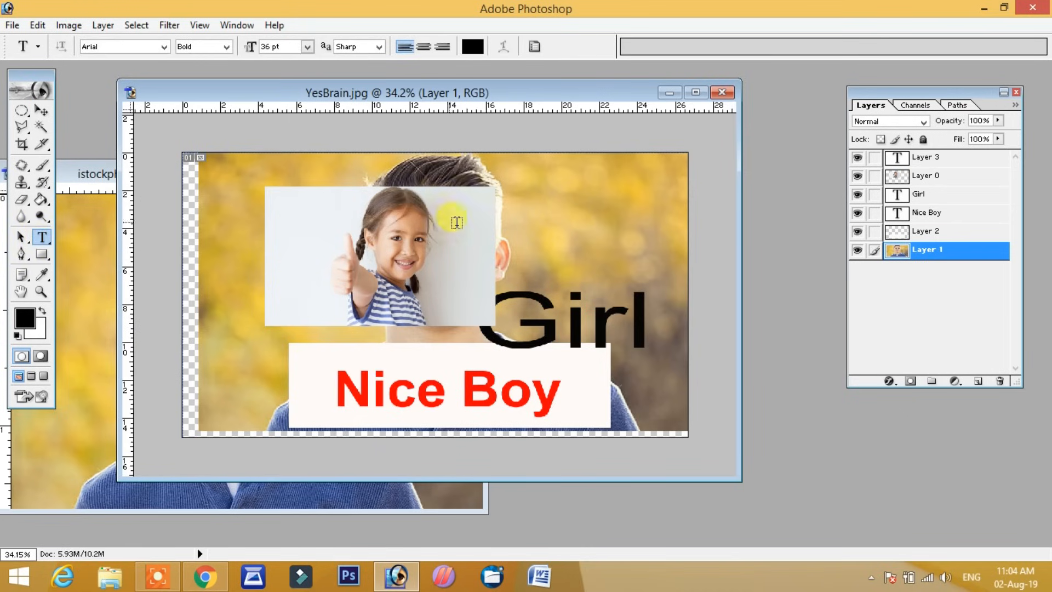
{"action": "left_click", "coordinate": [560, 226]}
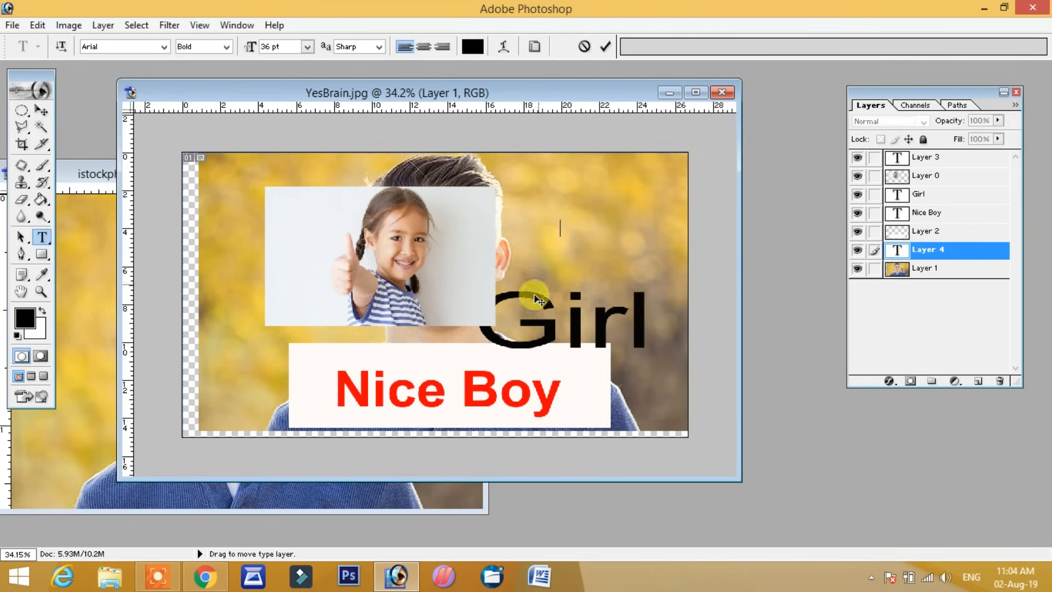
{"action": "left_click", "coordinate": [938, 157]}
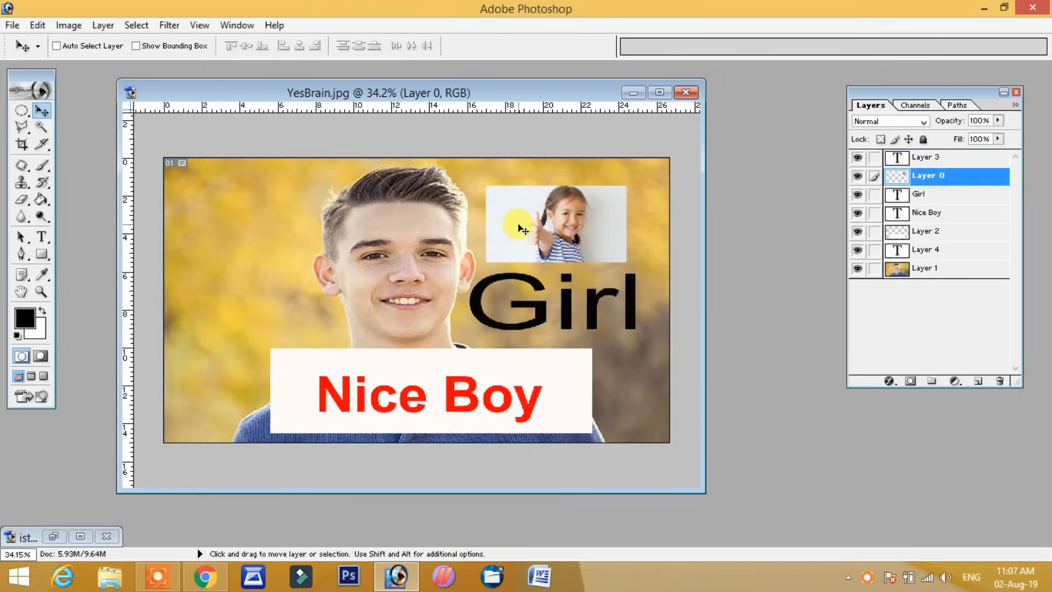
- Select Layer 0 on the canvas and move the small girl photo slightly right and up above the Girl text
{"action": "right_click", "coordinate": [522, 228]}
{"action": "left_click", "coordinate": [527, 231]}
{"action": "left_click_drag", "start_coordinate": [521, 231], "coordinate": [537, 225]}
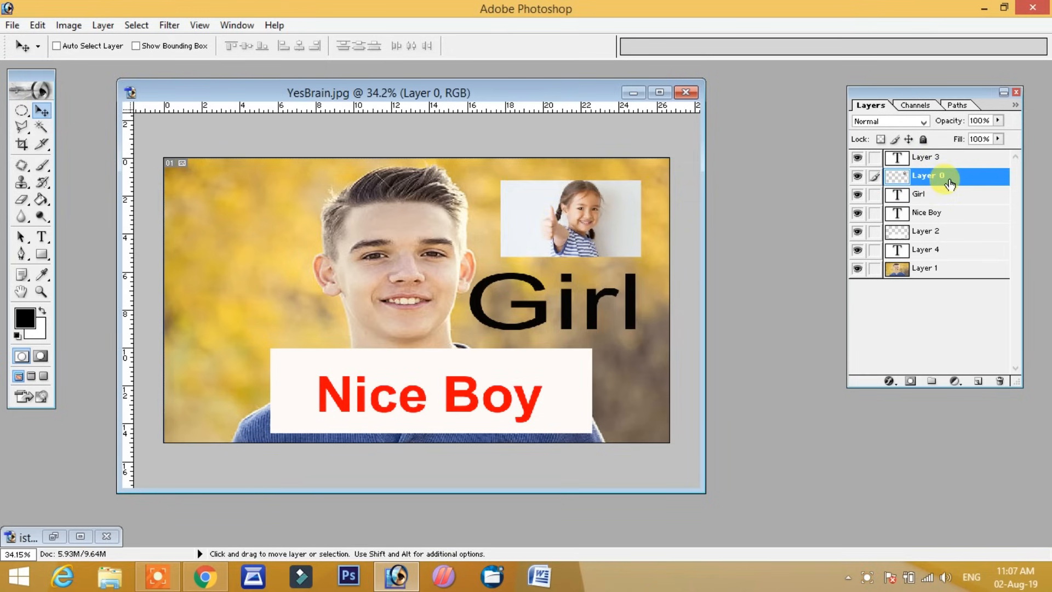
- Delete Layer 0 with the girl photo, the empty text Layer 3, and a further layer lower in the stack
{"action": "left_click_drag", "start_coordinate": [951, 181], "coordinate": [1001, 382]}
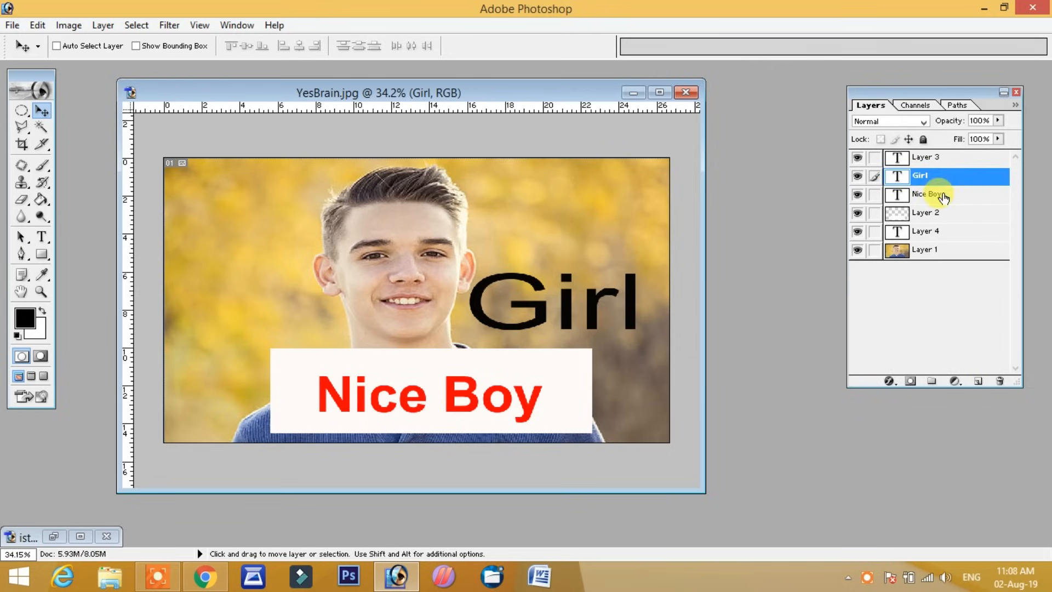
{"action": "left_click", "coordinate": [929, 160]}
{"action": "left_click_drag", "start_coordinate": [929, 160], "coordinate": [1000, 381]}
{"action": "left_click_drag", "start_coordinate": [928, 231], "coordinate": [1000, 381]}
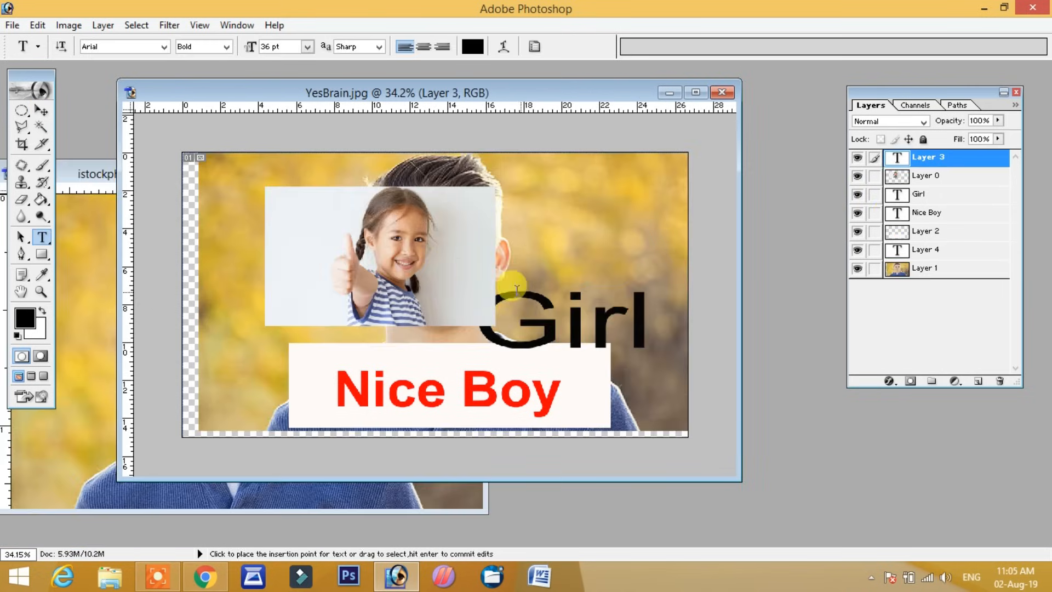
- Select Layer 0 with the Move tool and move the girl photo left, off the right side of the boy's face
{"action": "left_click", "coordinate": [43, 109]}
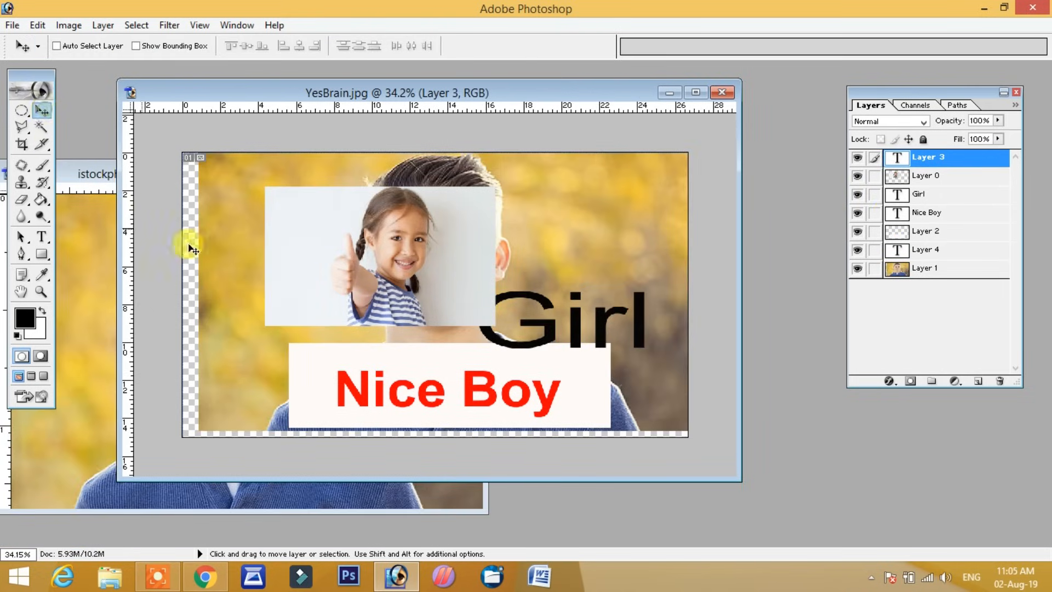
{"action": "right_click", "coordinate": [463, 258]}
{"action": "left_click", "coordinate": [482, 276]}
{"action": "left_click_drag", "start_coordinate": [448, 266], "coordinate": [384, 266]}
- Select Layer 1 on the canvas and move the boy photo left and down until it covers the whole canvas
{"action": "right_click", "coordinate": [600, 240]}
{"action": "left_click", "coordinate": [601, 240]}
{"action": "left_click_drag", "start_coordinate": [601, 241], "coordinate": [563, 244]}
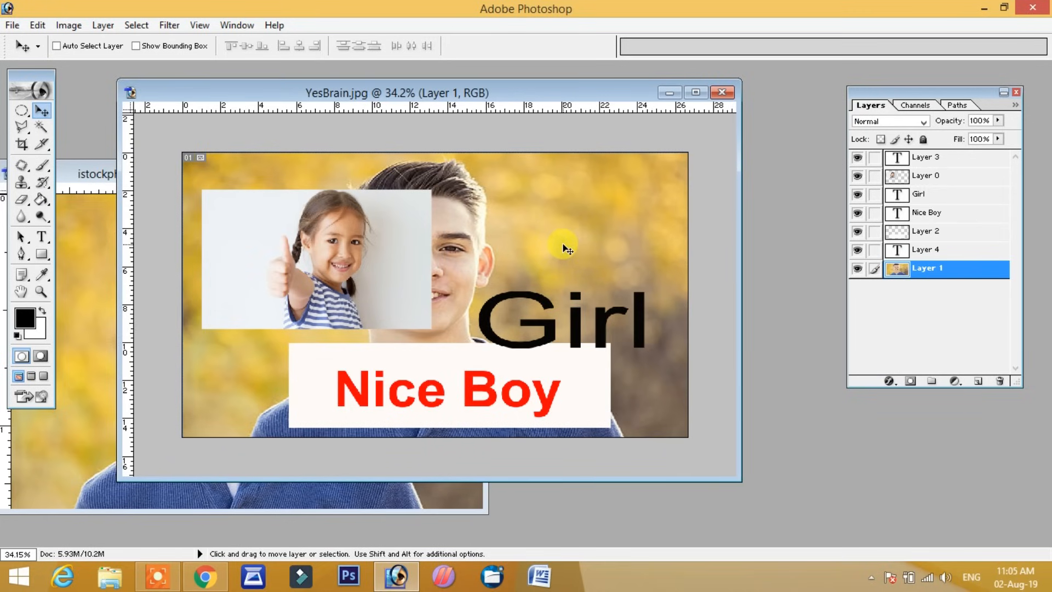